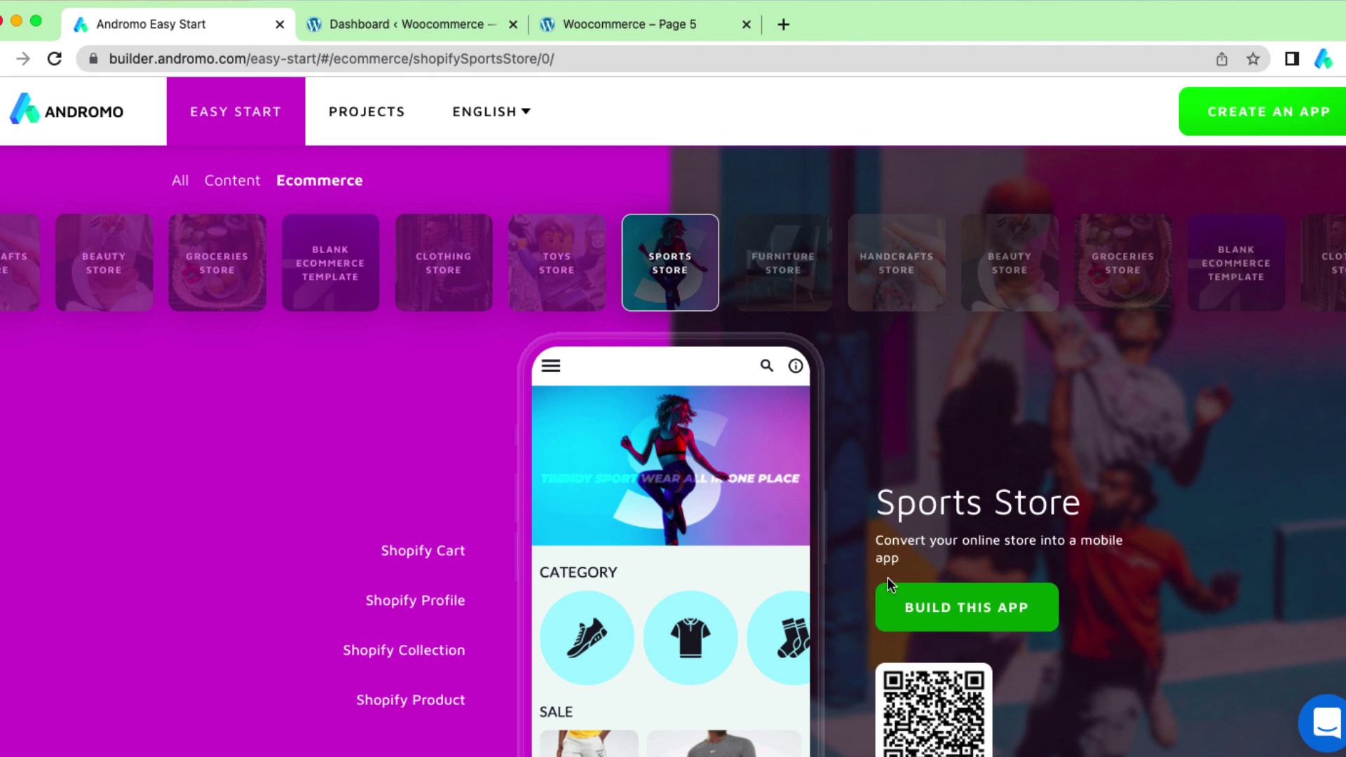
# - Build a new app project from the Sports Store ecommerce template
pyautogui.click(955, 606)
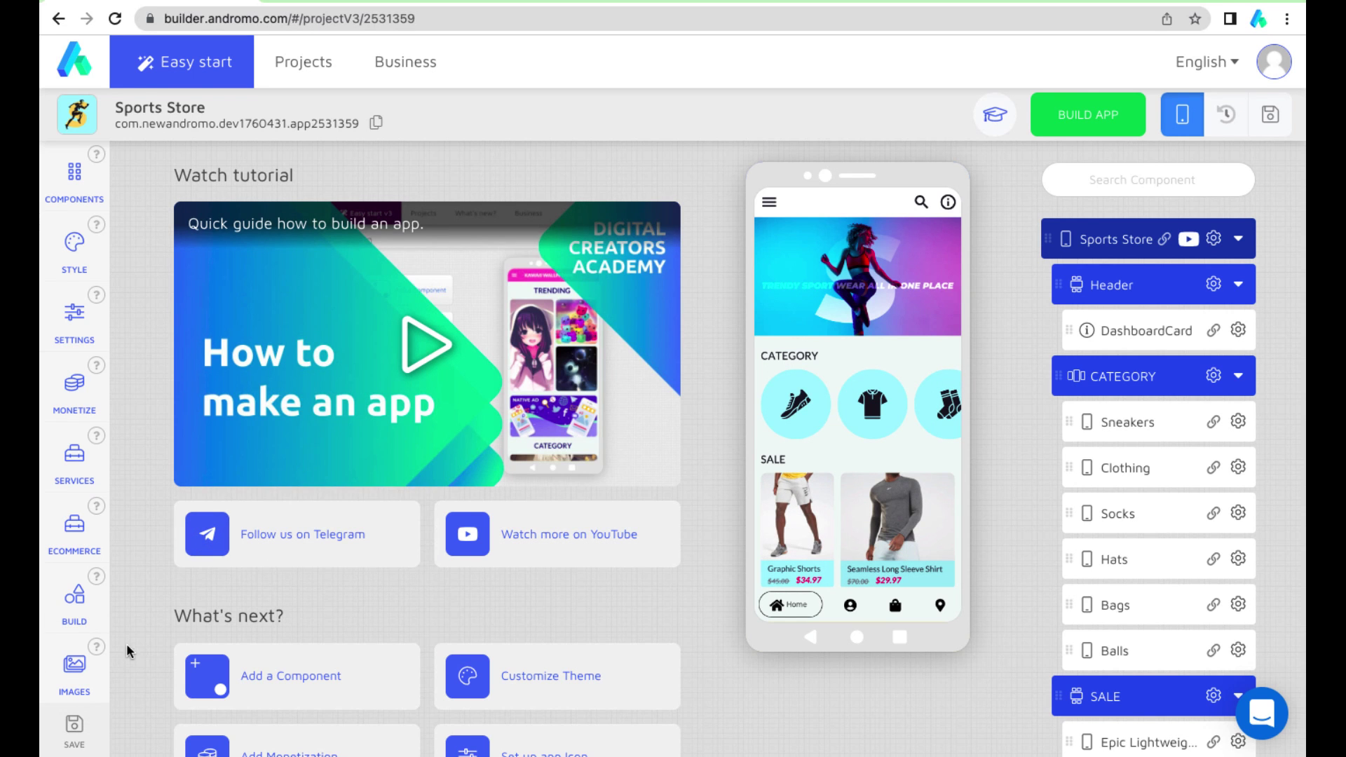
# - Enable WooCommerce and paste woogenerator.barchin.com from the WordPress tab into Store URL
pyautogui.click(64, 536)
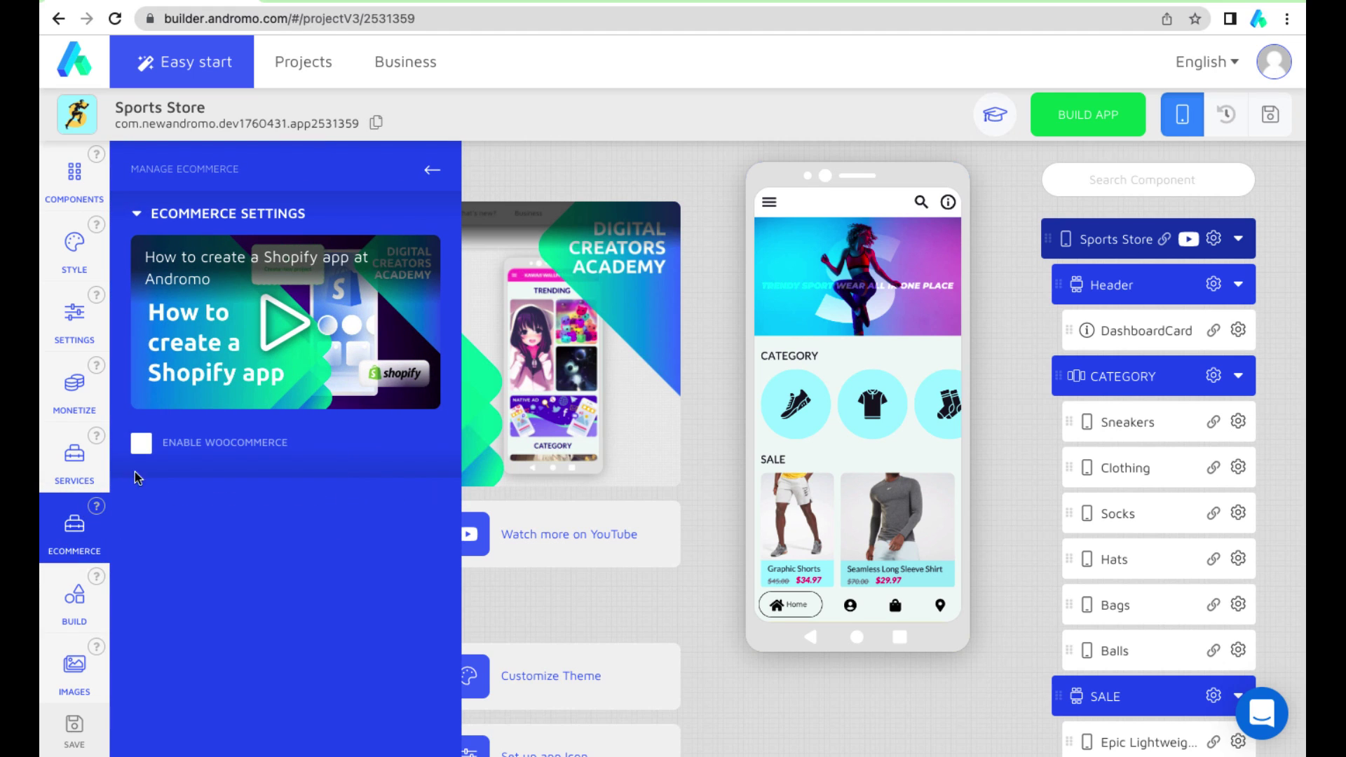
pyautogui.click(141, 443)
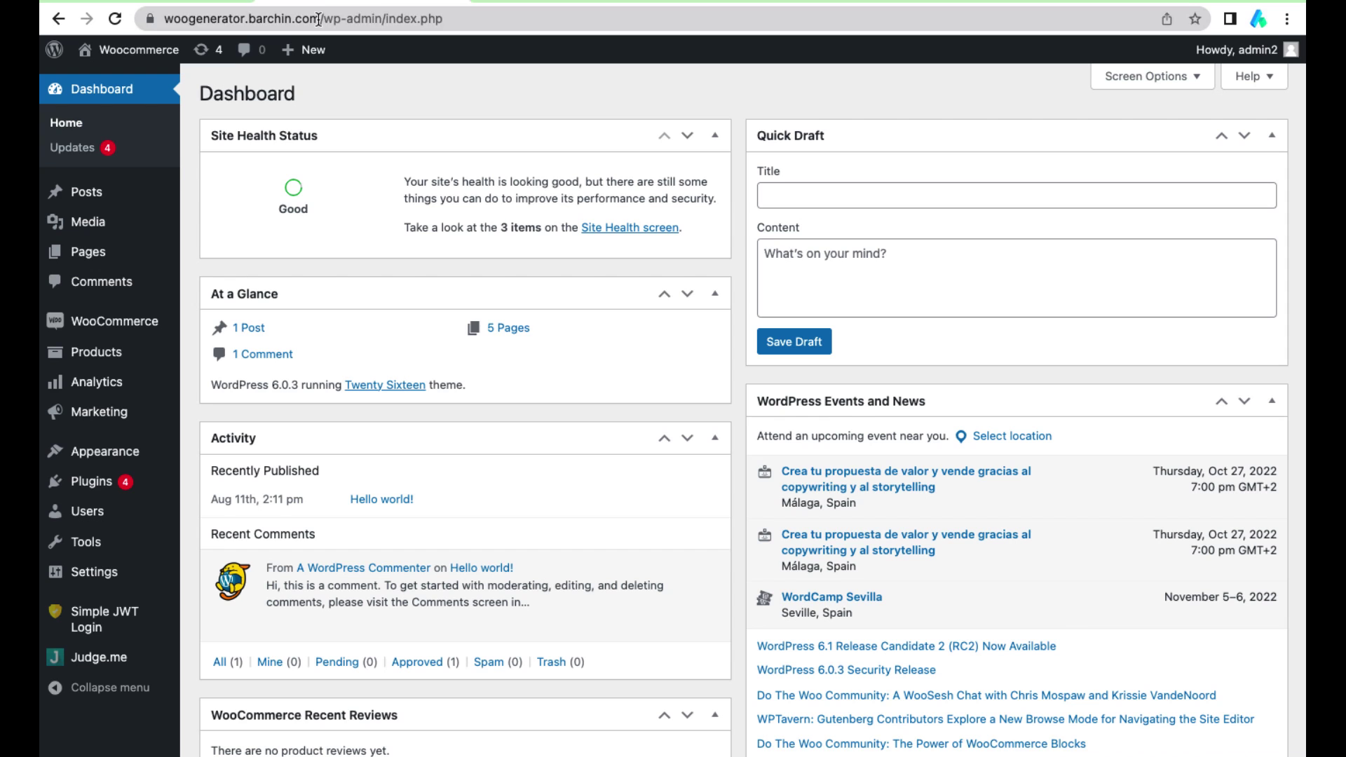
pyautogui.moveTo(318, 19); pyautogui.dragTo(164, 21)
pyautogui.hotkey('ctrl', 'c')
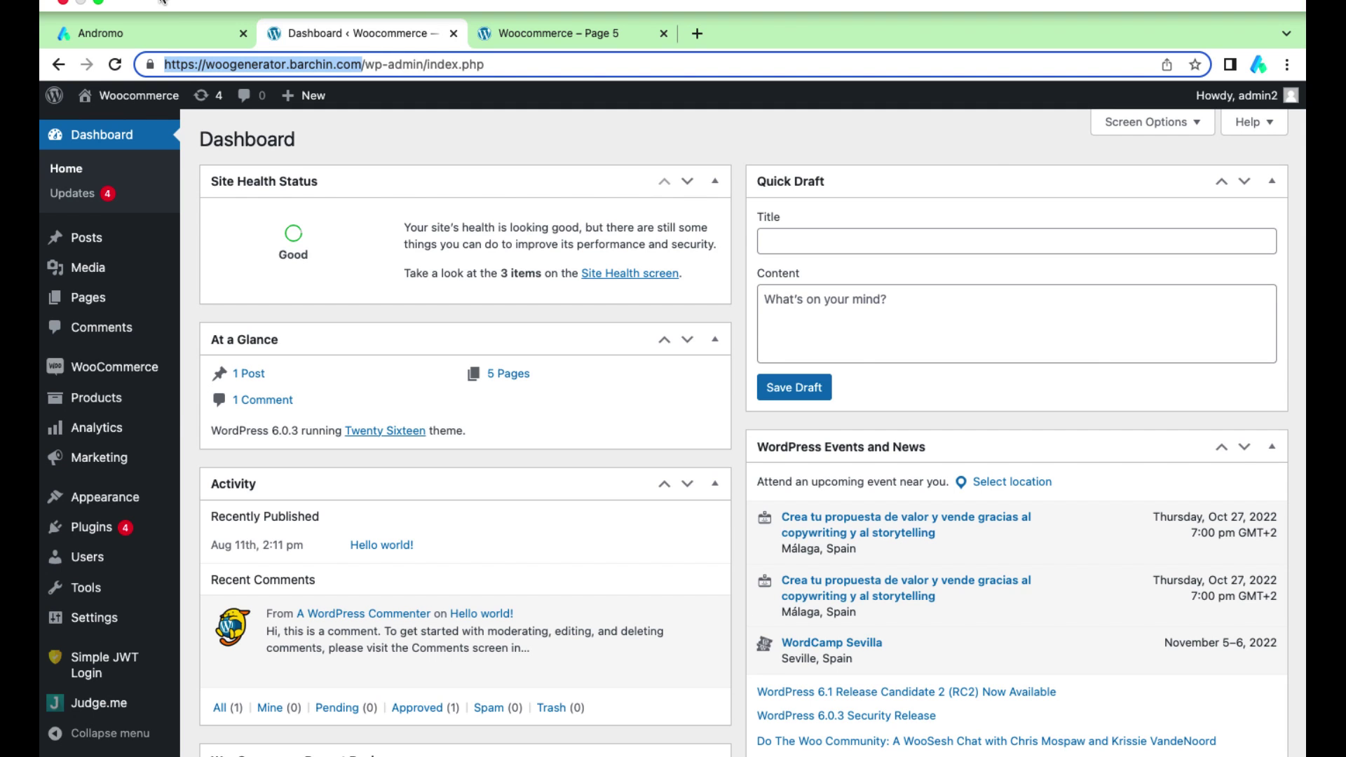
pyautogui.click(99, 4)
pyautogui.click(231, 517)
pyautogui.hotkey('ctrl', 'v')
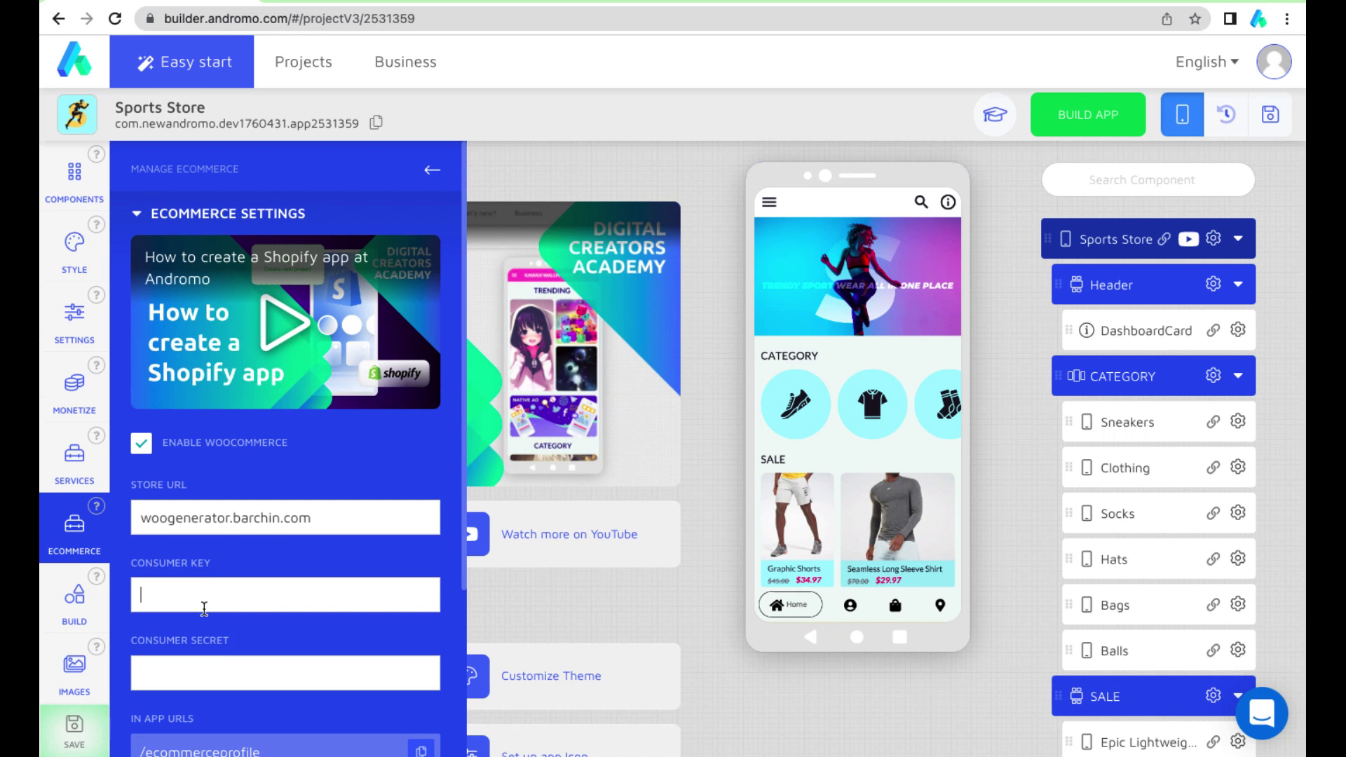
pyautogui.scroll(-2, 290, 555)
pyautogui.click(151, 474)
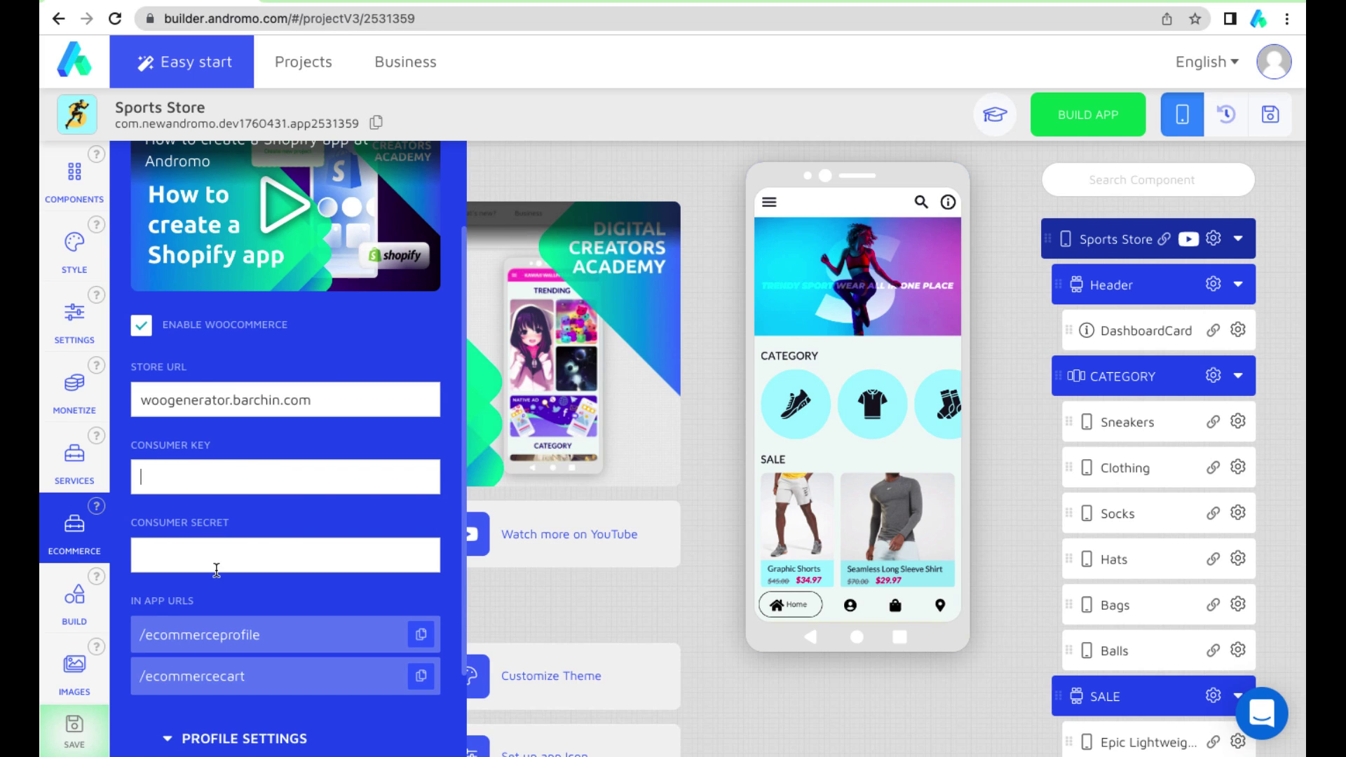
pyautogui.click(357, 3)
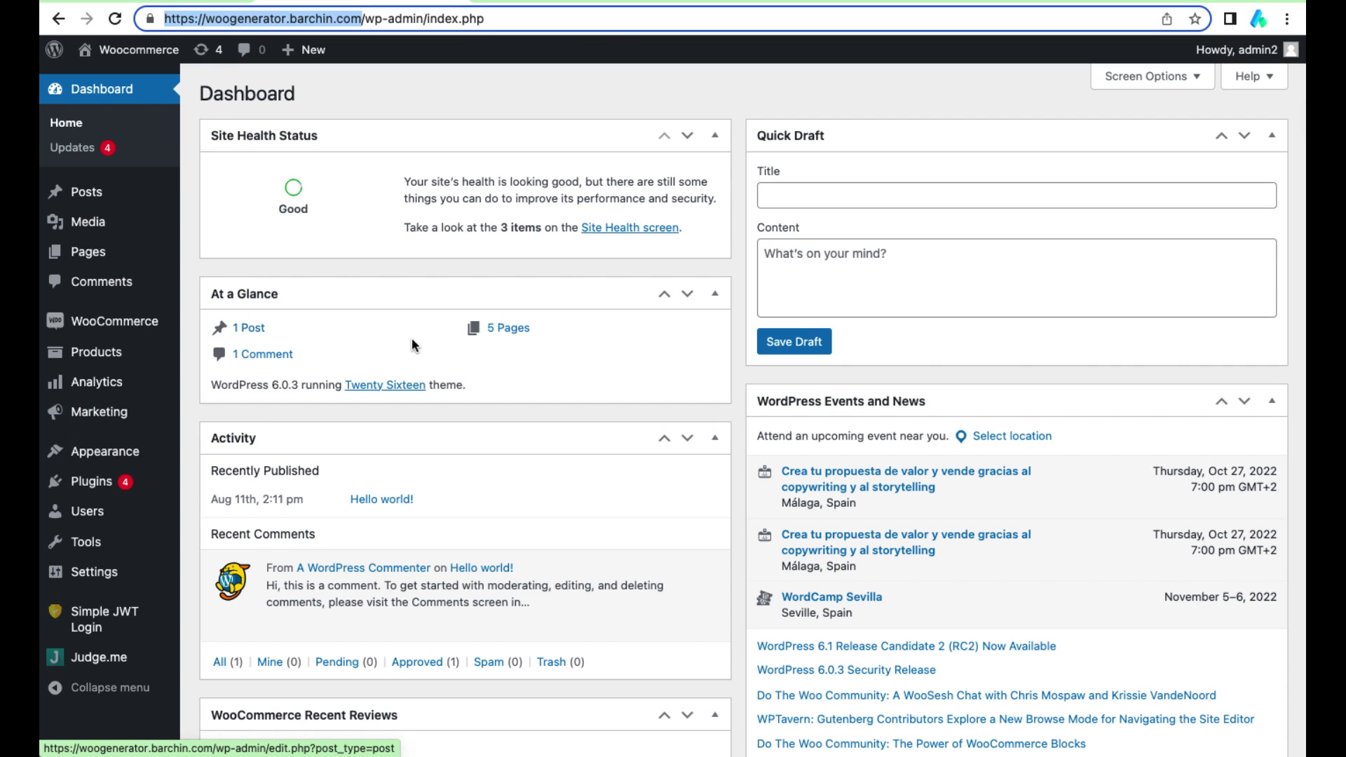
# - Generate a new Read/Write REST API key described as 'Sports store'
pyautogui.click(101, 326)
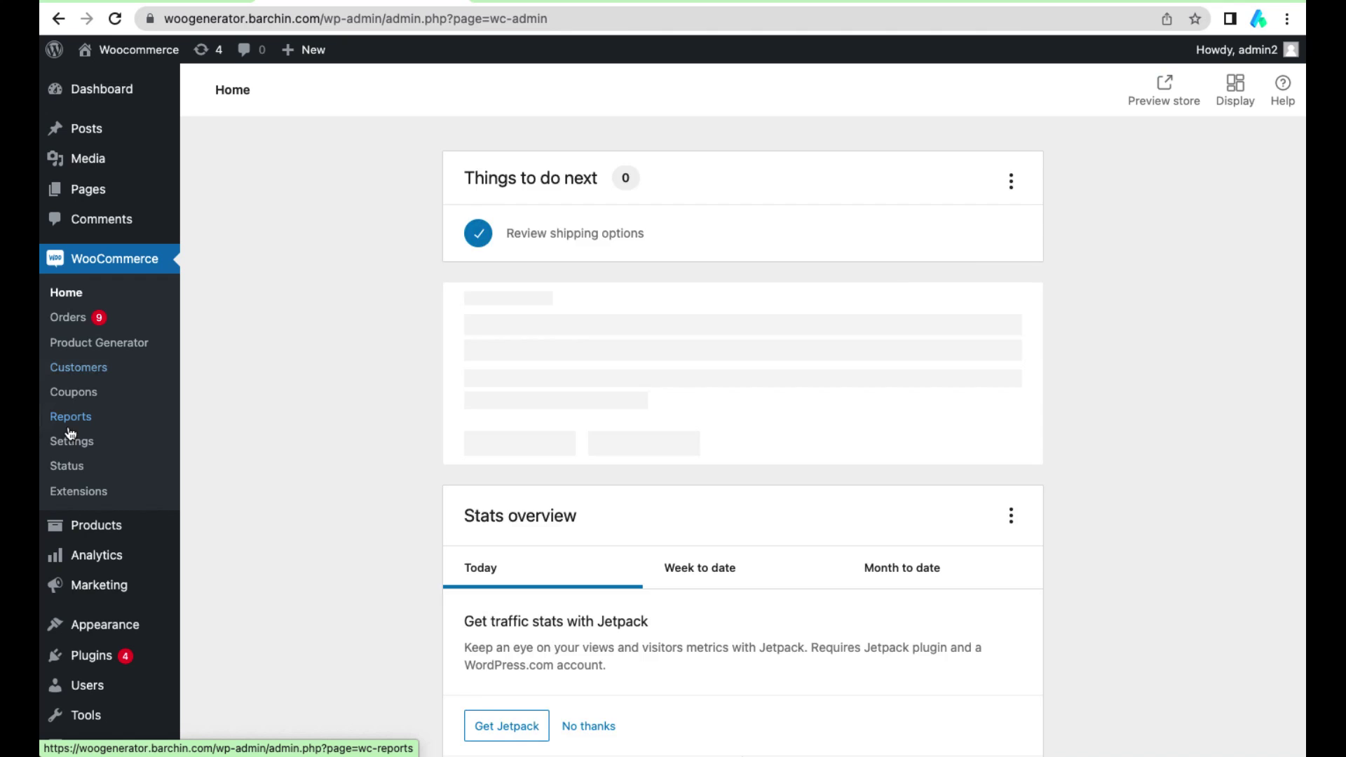
pyautogui.click(67, 442)
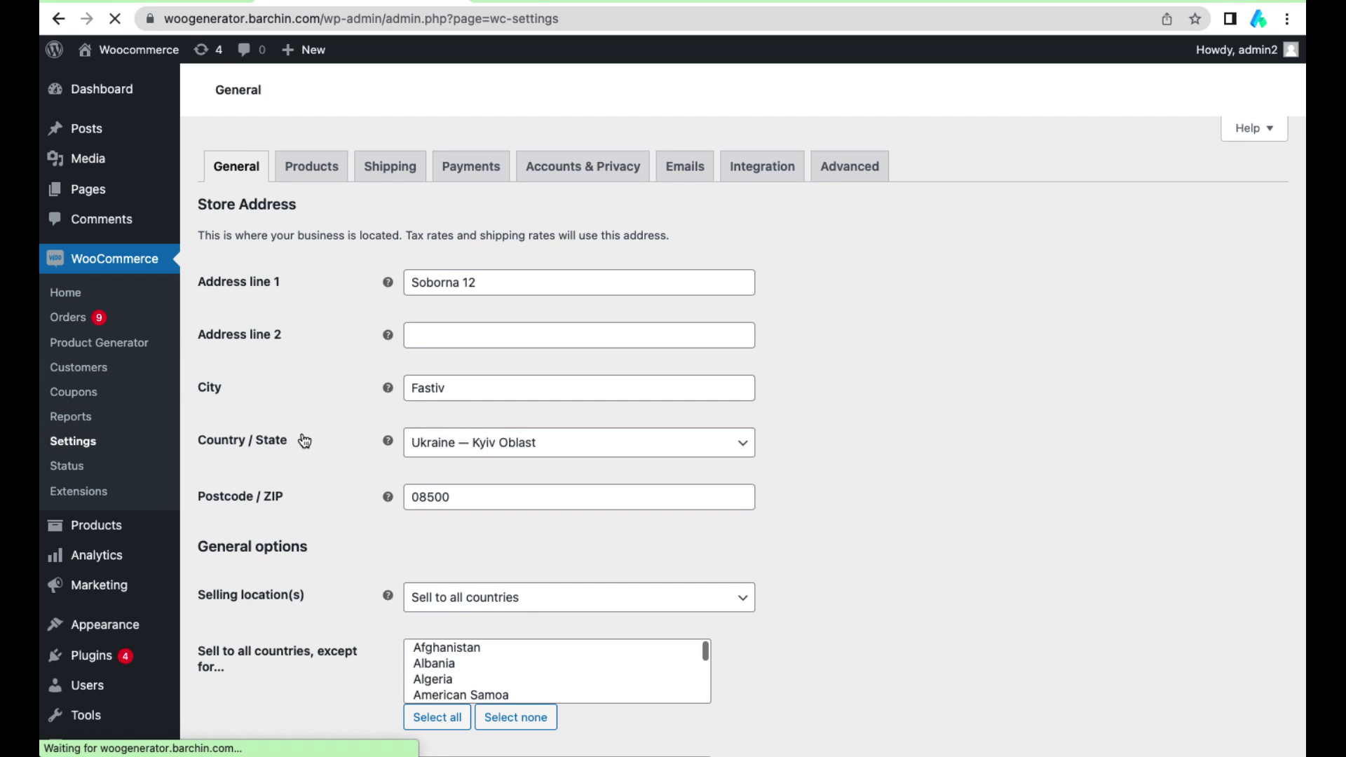
pyautogui.click(849, 174)
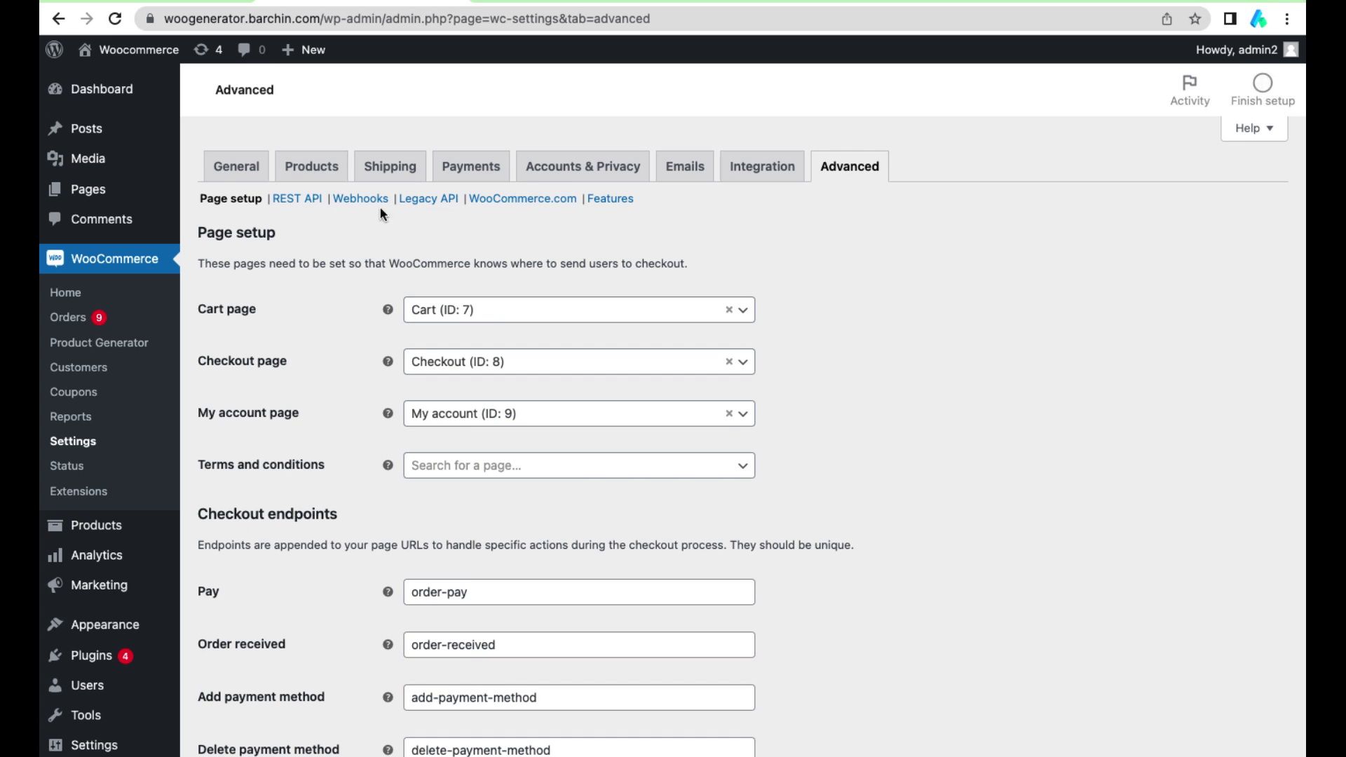
pyautogui.click(279, 205)
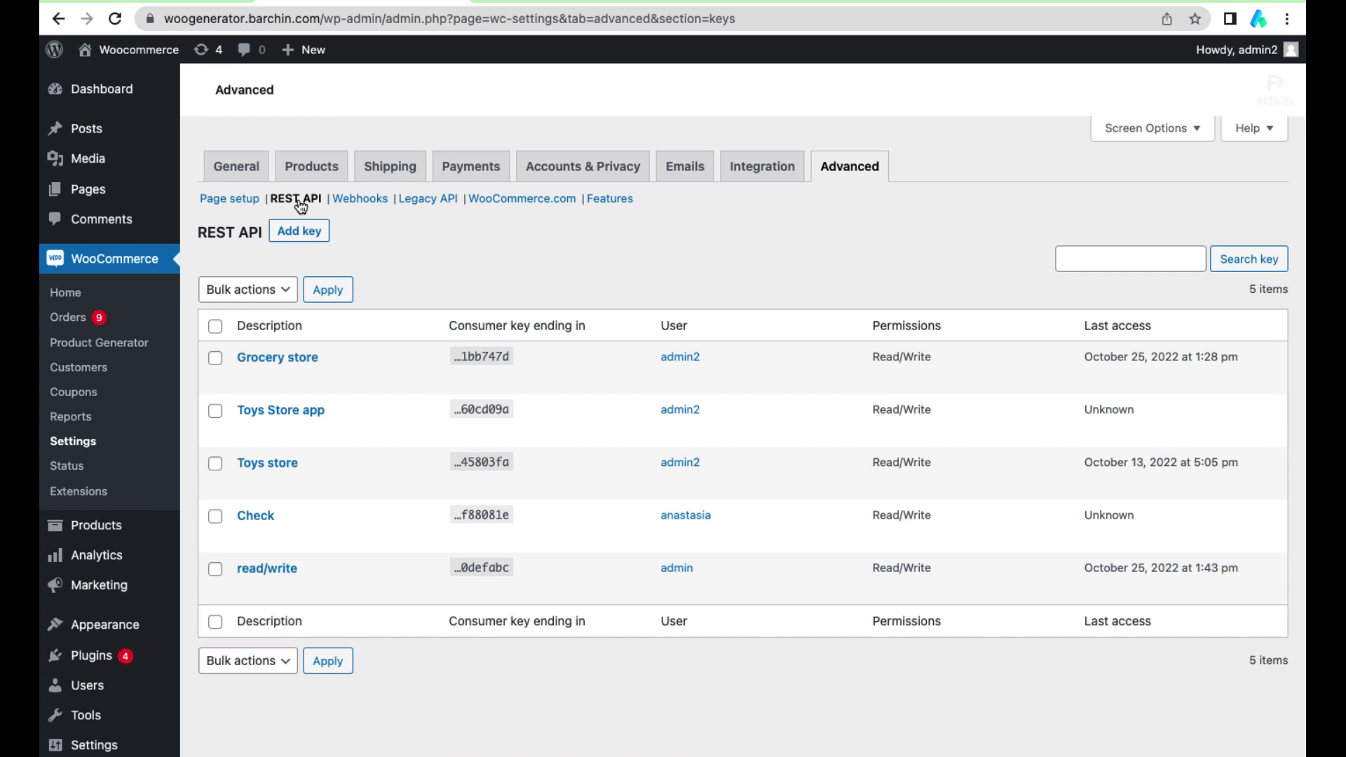
pyautogui.click(283, 234)
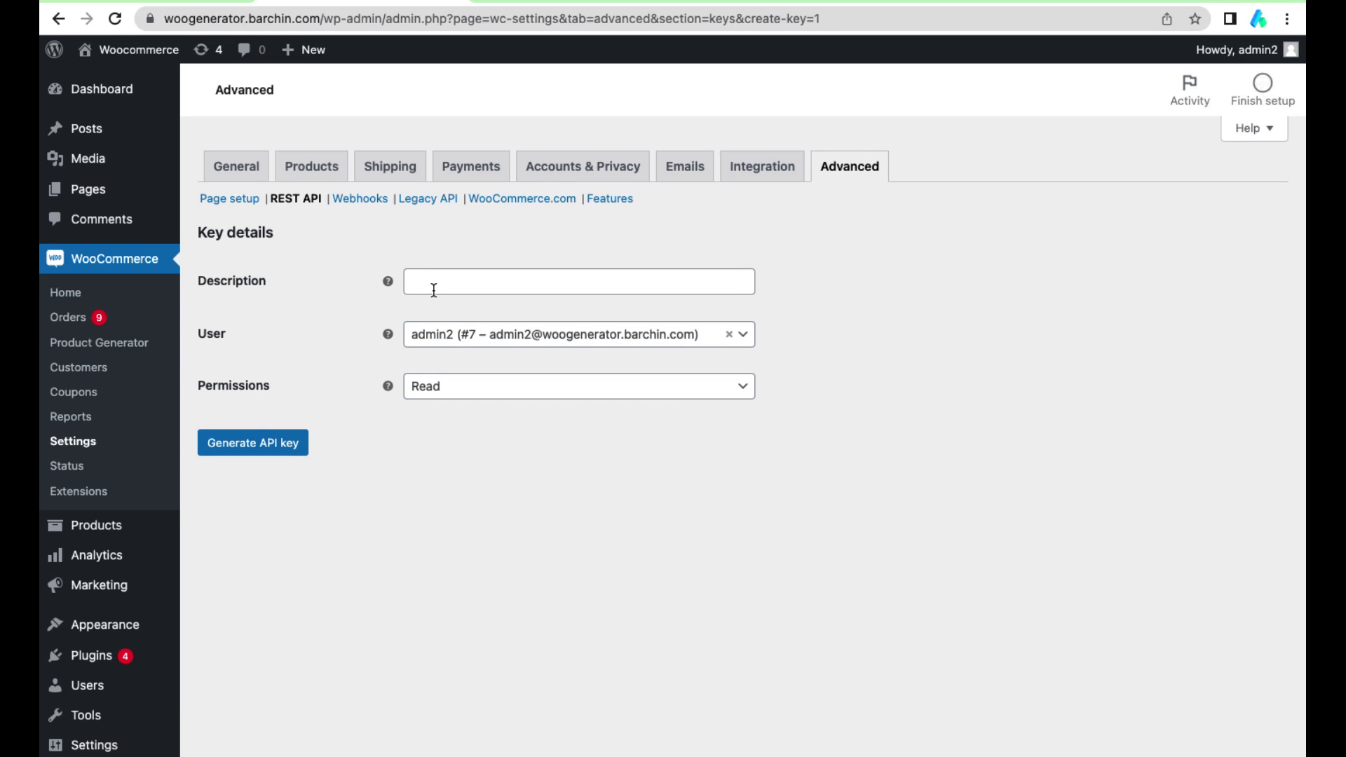
pyautogui.click(434, 290)
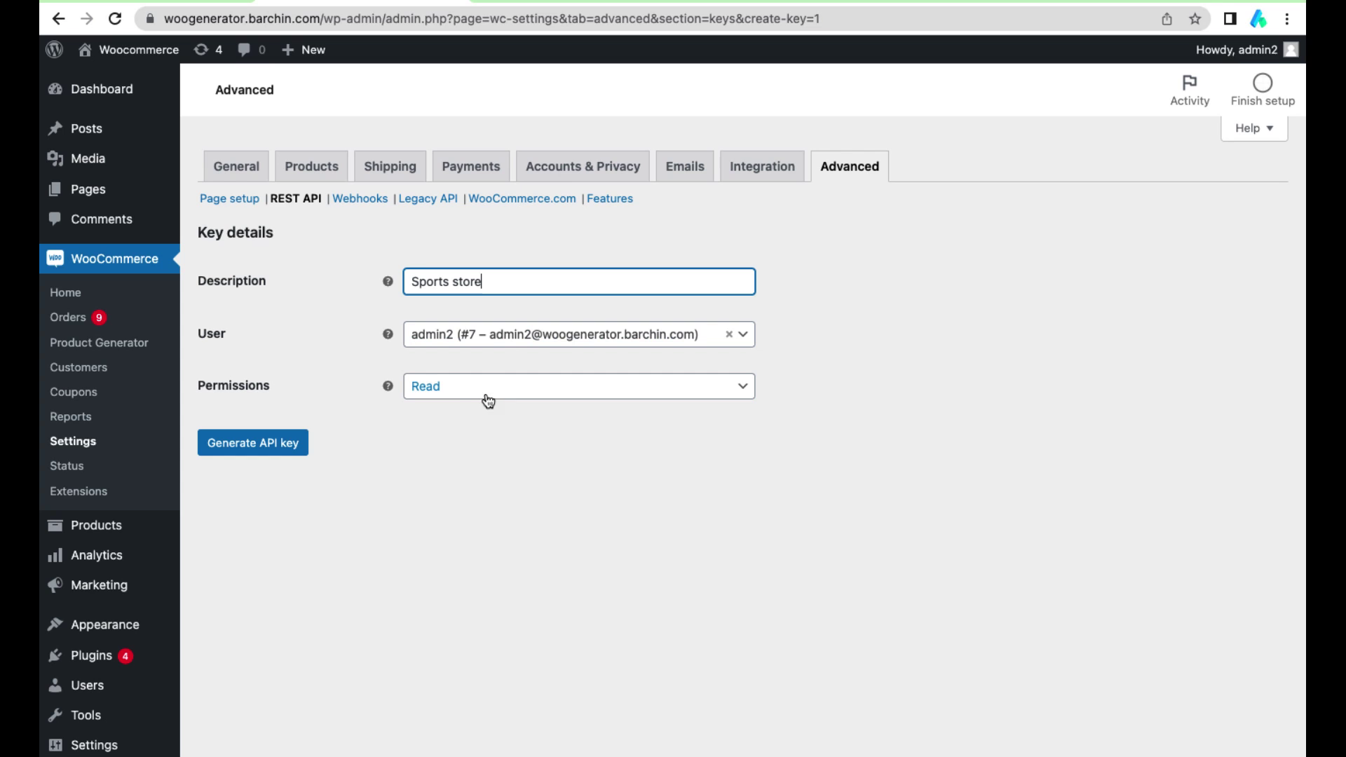
pyautogui.click(463, 392)
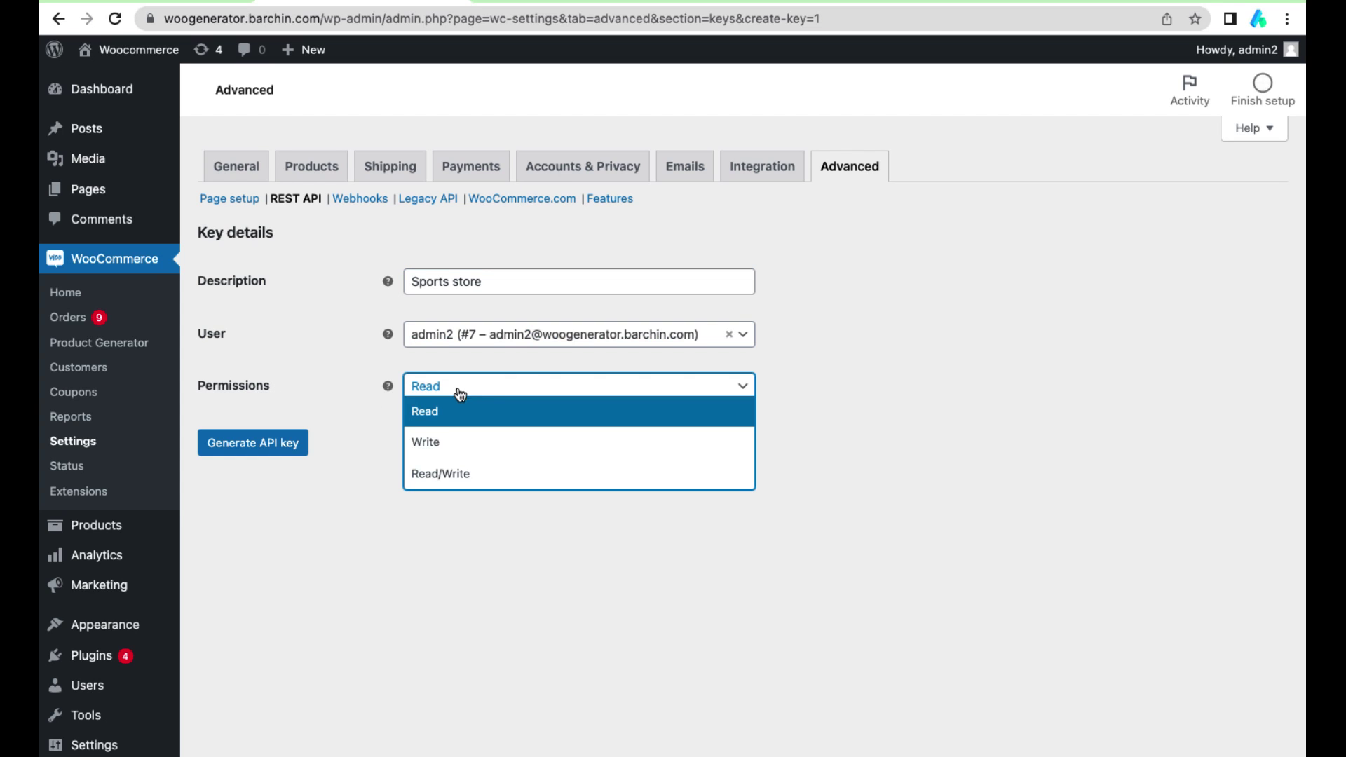
pyautogui.click(434, 477)
pyautogui.click(232, 447)
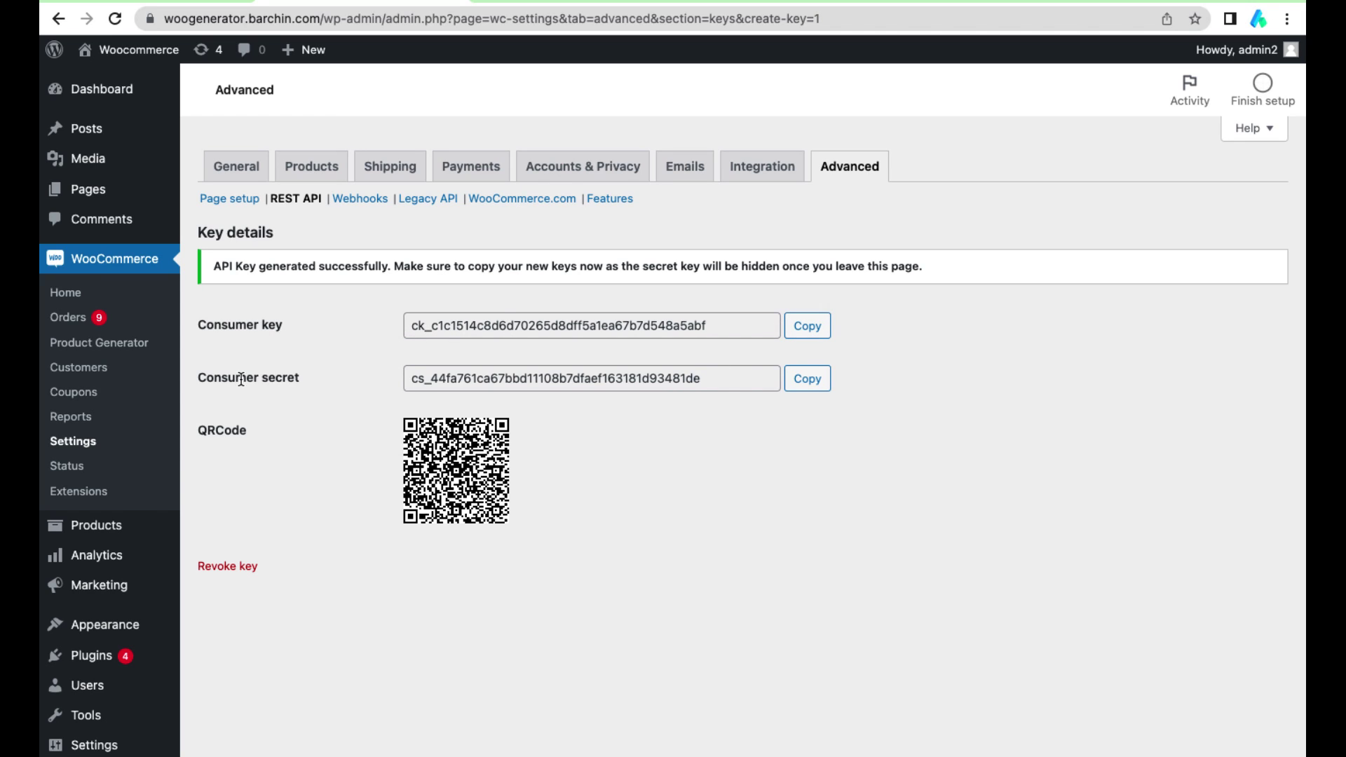
# - Copy the consumer key and secret into a note, then paste the key into Consumer Key
pyautogui.click(807, 326)
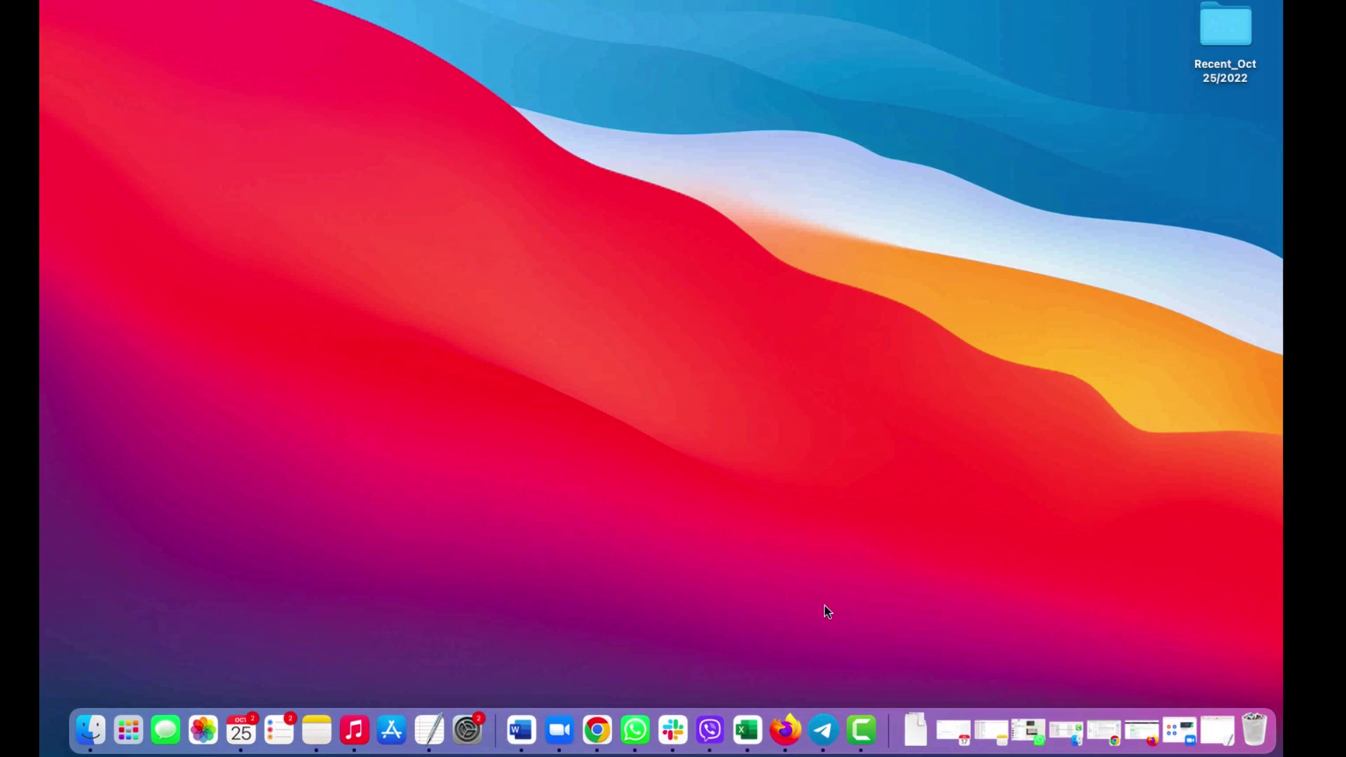
pyautogui.click(1217, 730)
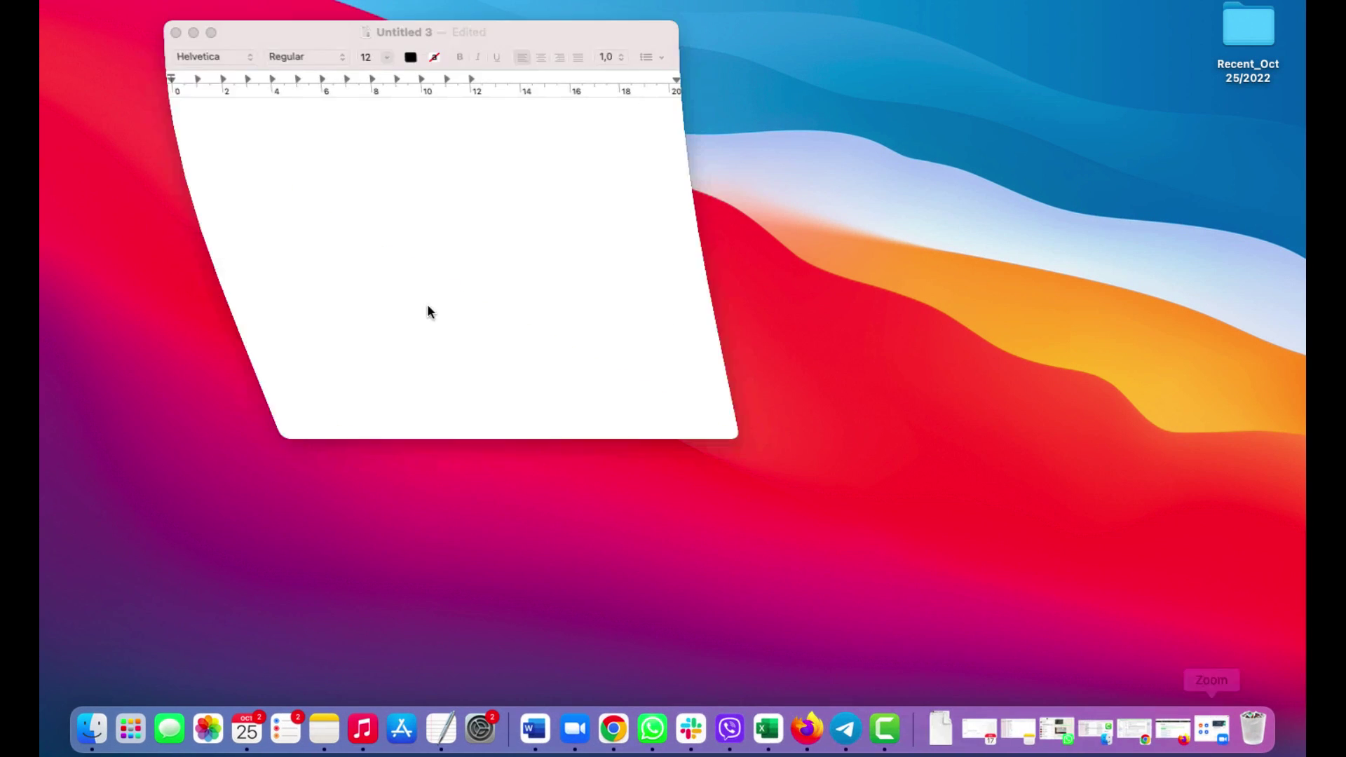
pyautogui.press('super+v')
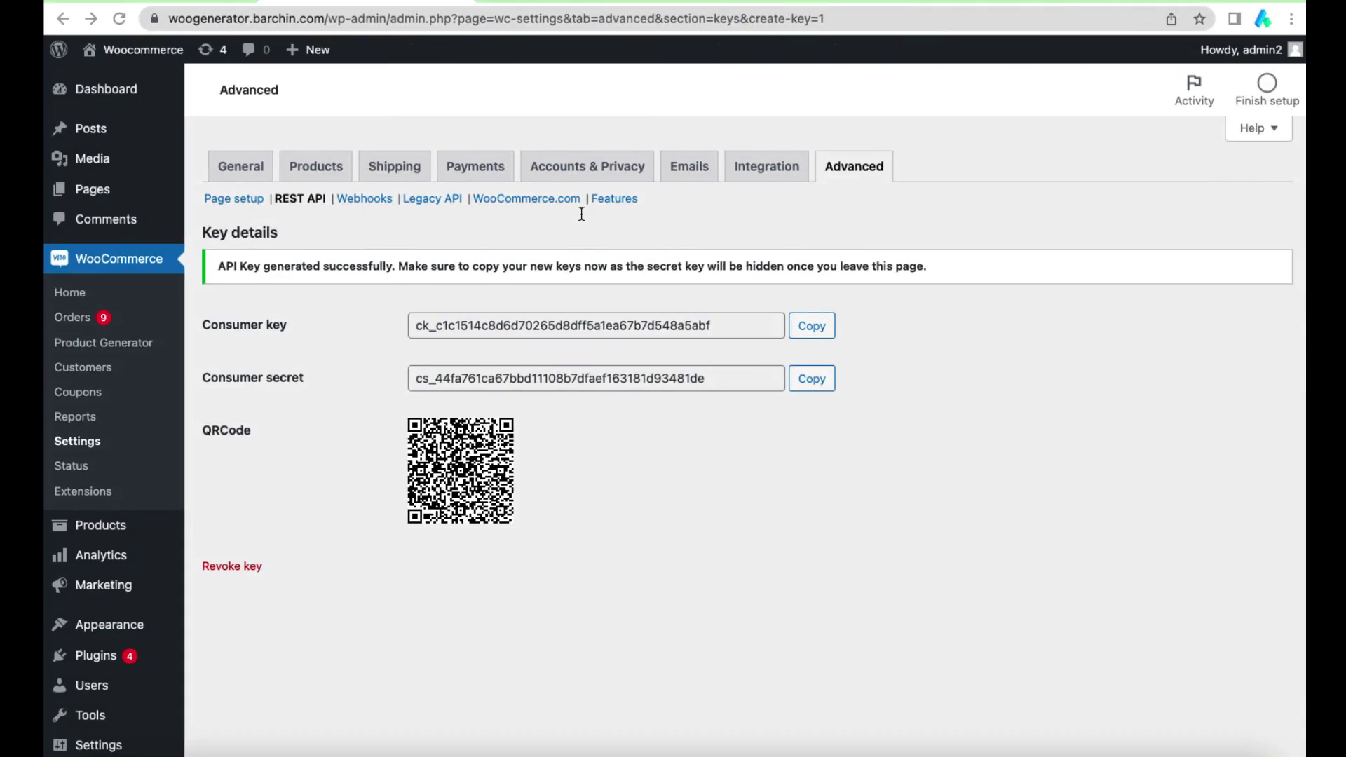
pyautogui.click(810, 378)
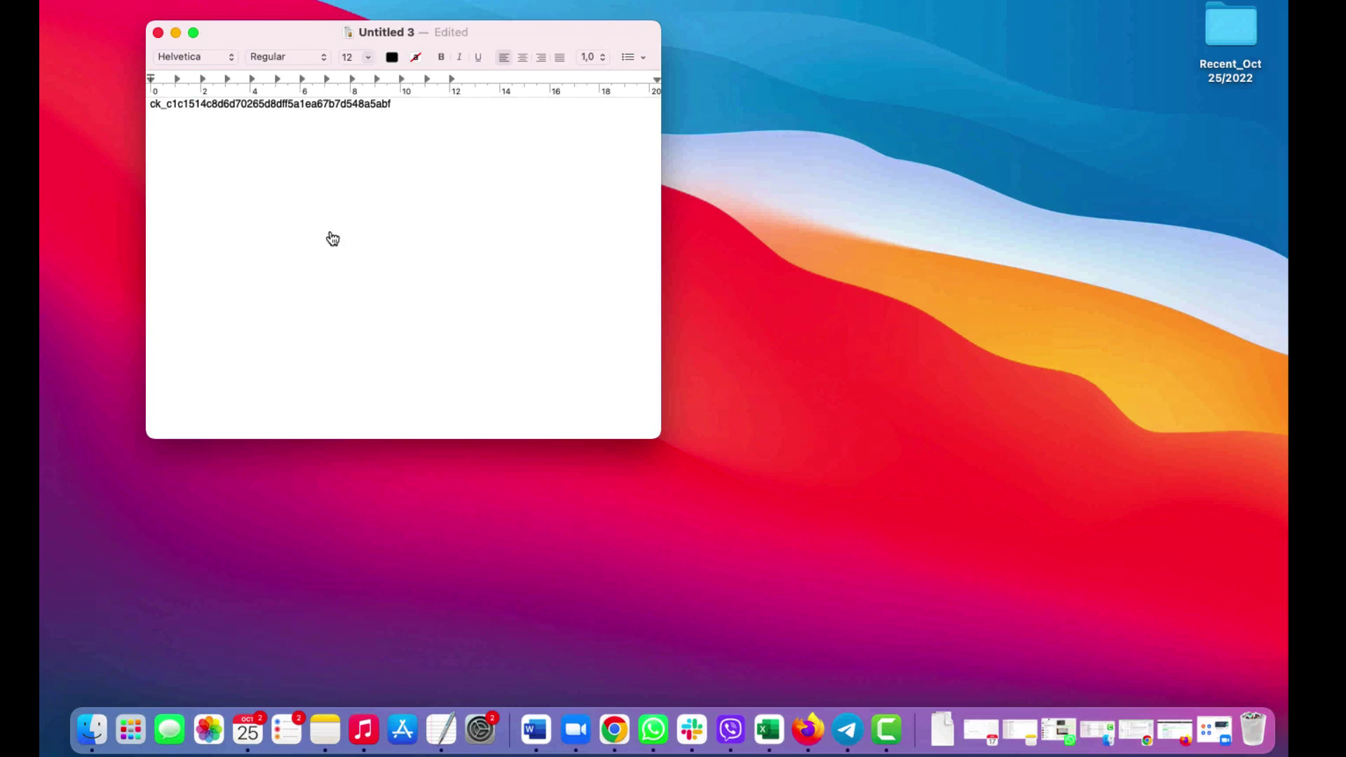
pyautogui.press('Return')
pyautogui.press('Return')
pyautogui.press('super+v')
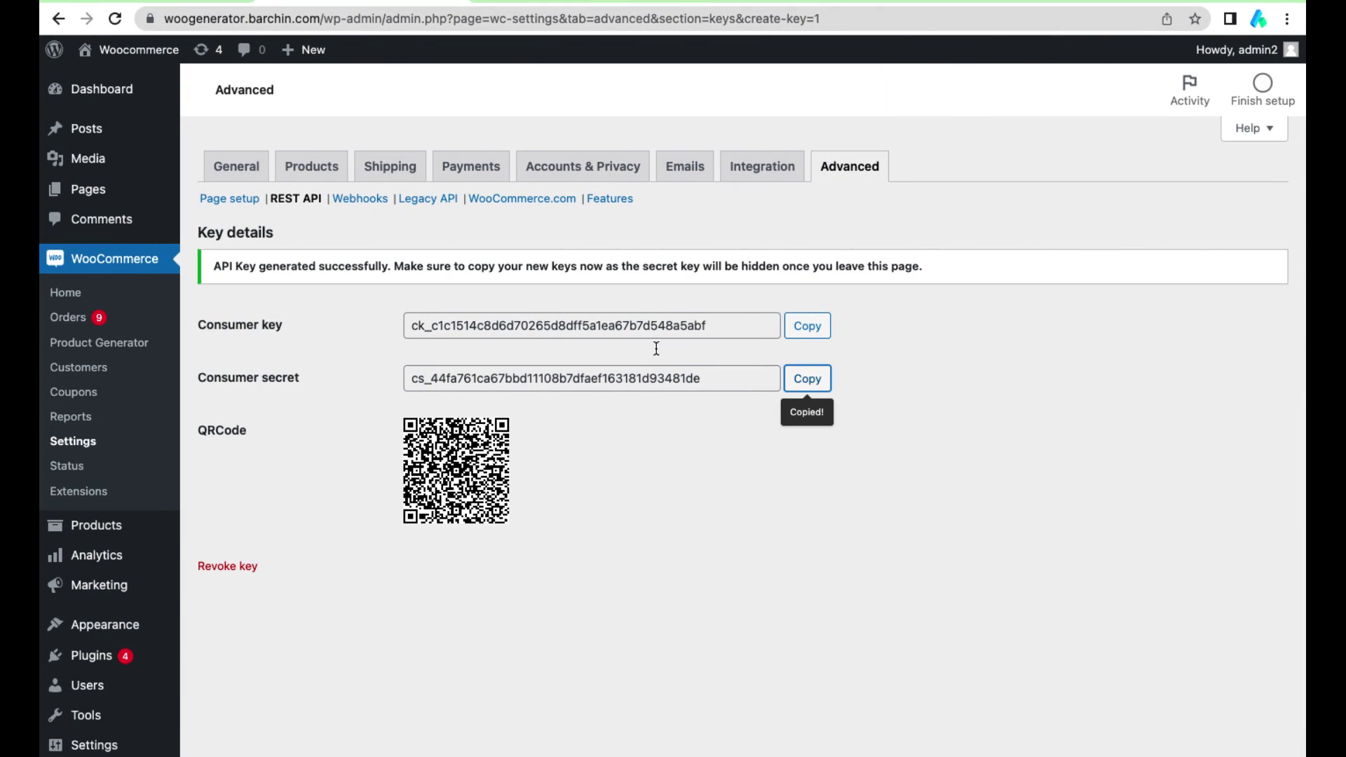
pyautogui.click(807, 326)
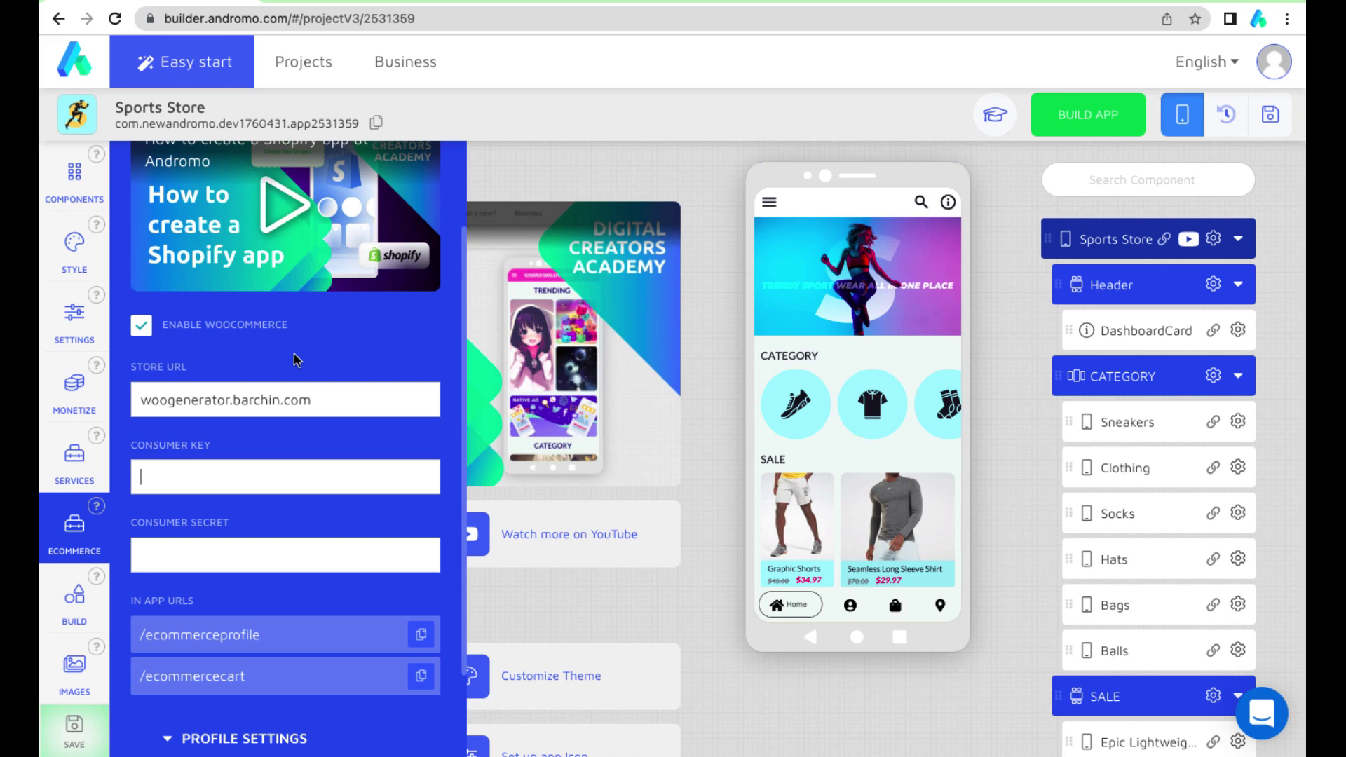
pyautogui.press('super+v')
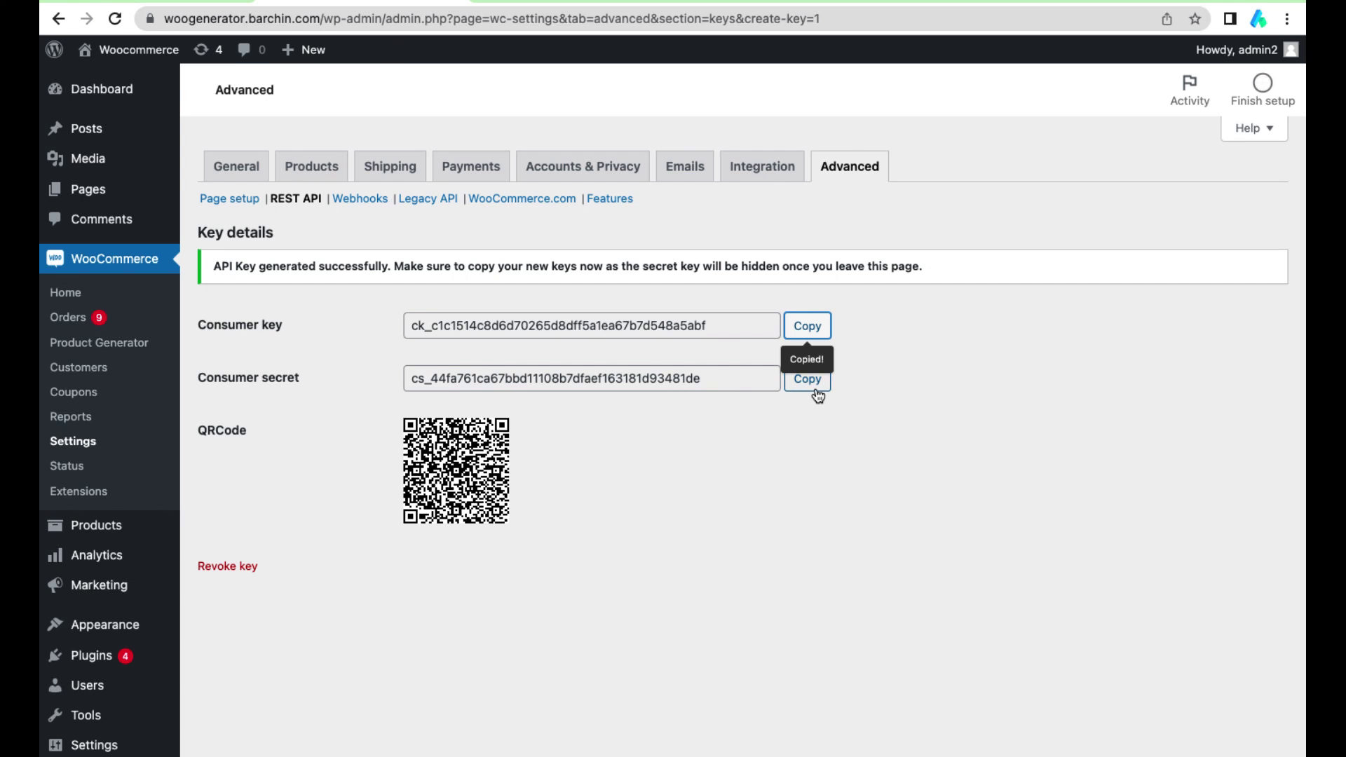
# - Paste the consumer secret into Consumer Secret and save the app
pyautogui.click(815, 392)
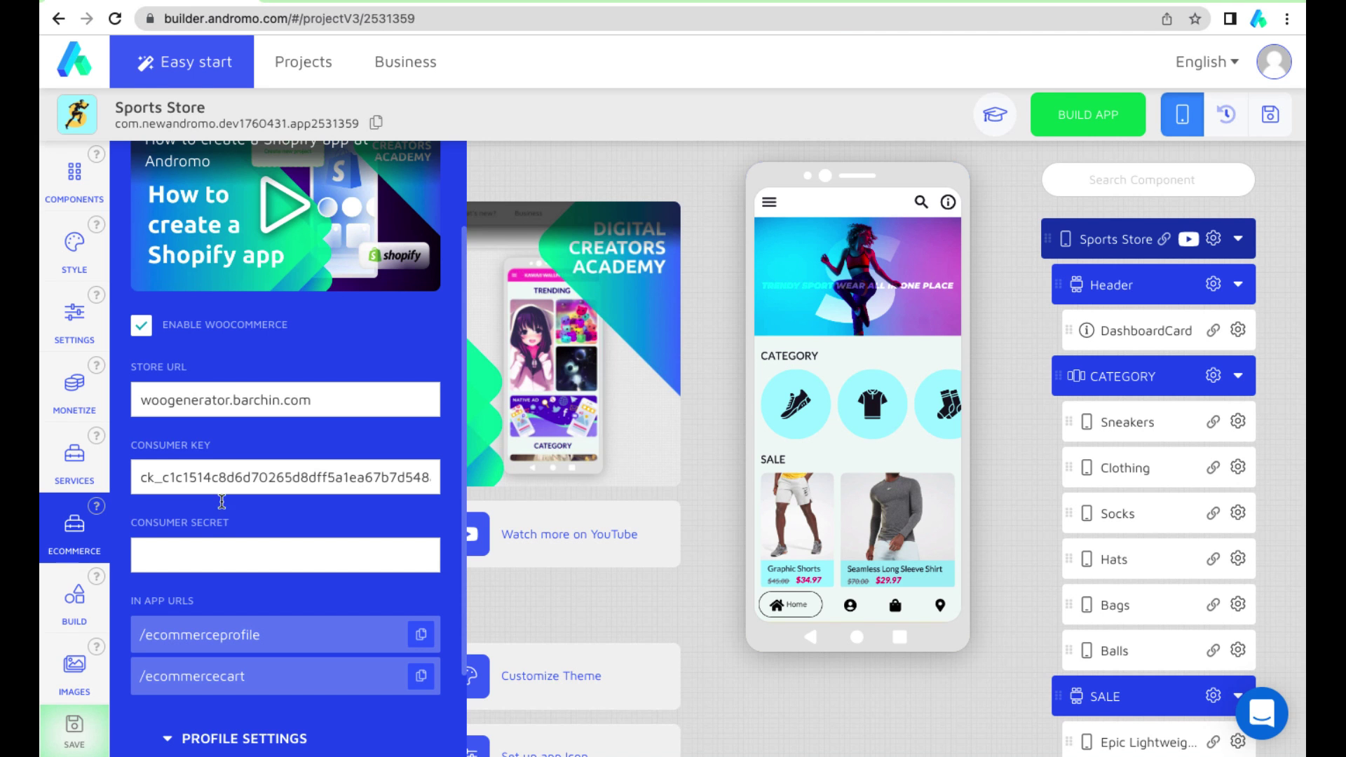
pyautogui.click(207, 545)
pyautogui.press('super+v')
pyautogui.click(1270, 115)
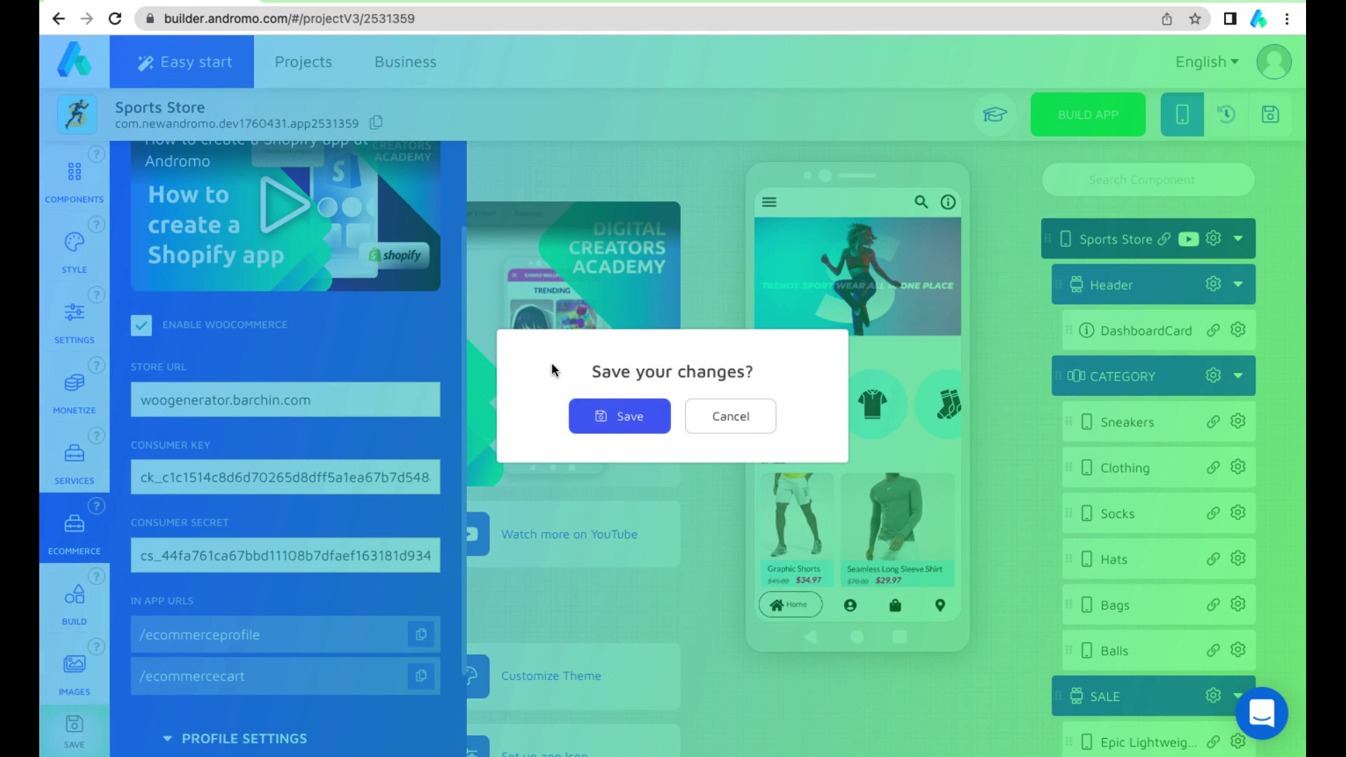
pyautogui.click(601, 417)
# - Close the ecommerce settings and open the Sneakers category card's settings
pyautogui.scroll(2, 334, 366)
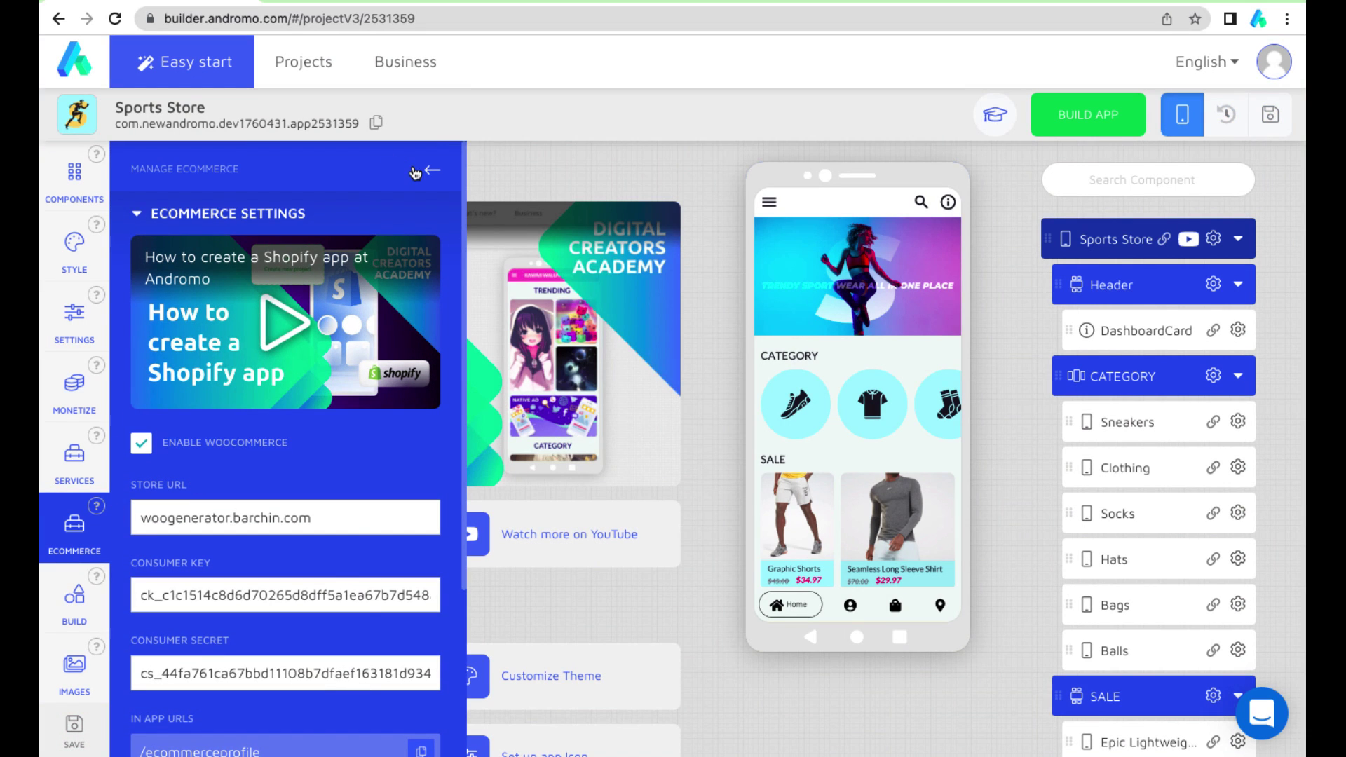
pyautogui.click(432, 173)
pyautogui.scroll(-1, 1141, 362)
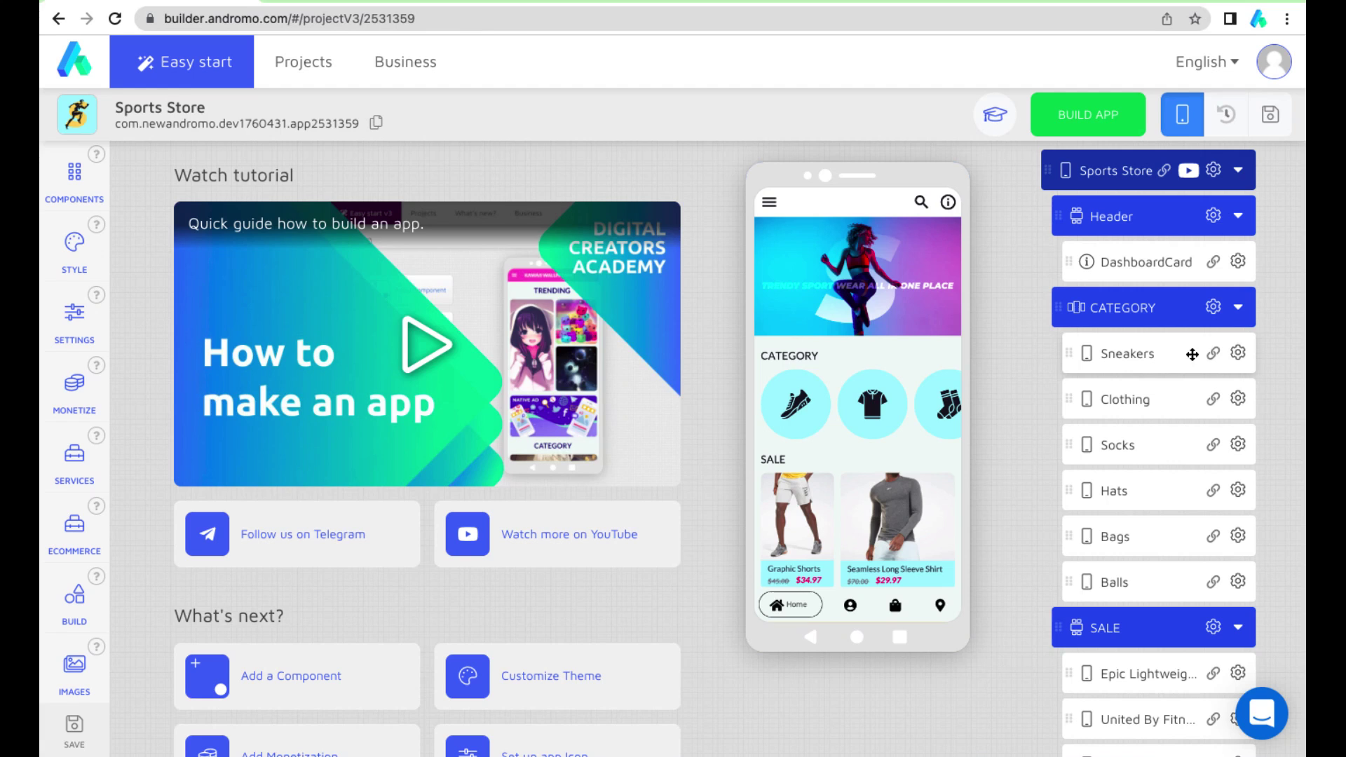
pyautogui.click(1140, 362)
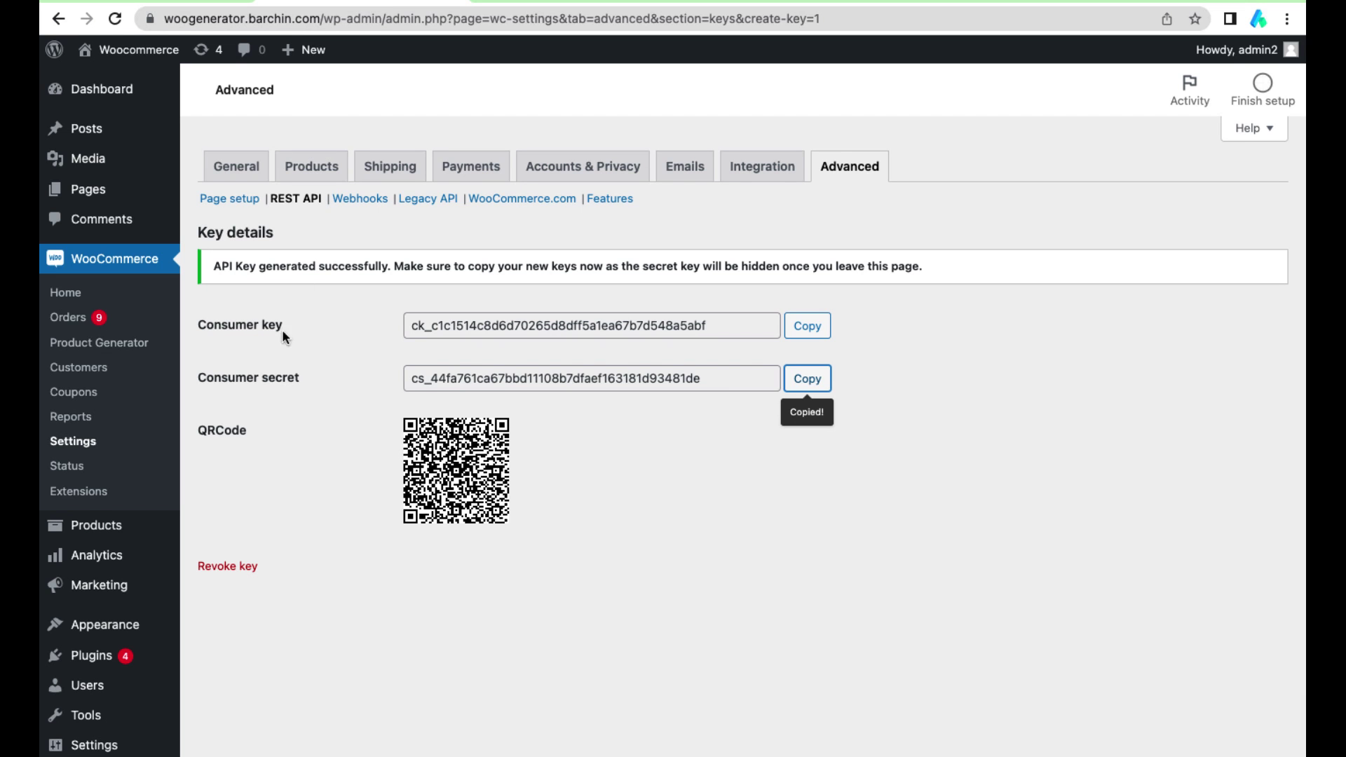
# - Look up the Accessories product category's ID, 88, in WordPress, then return to Andromo
pyautogui.moveTo(80, 537)
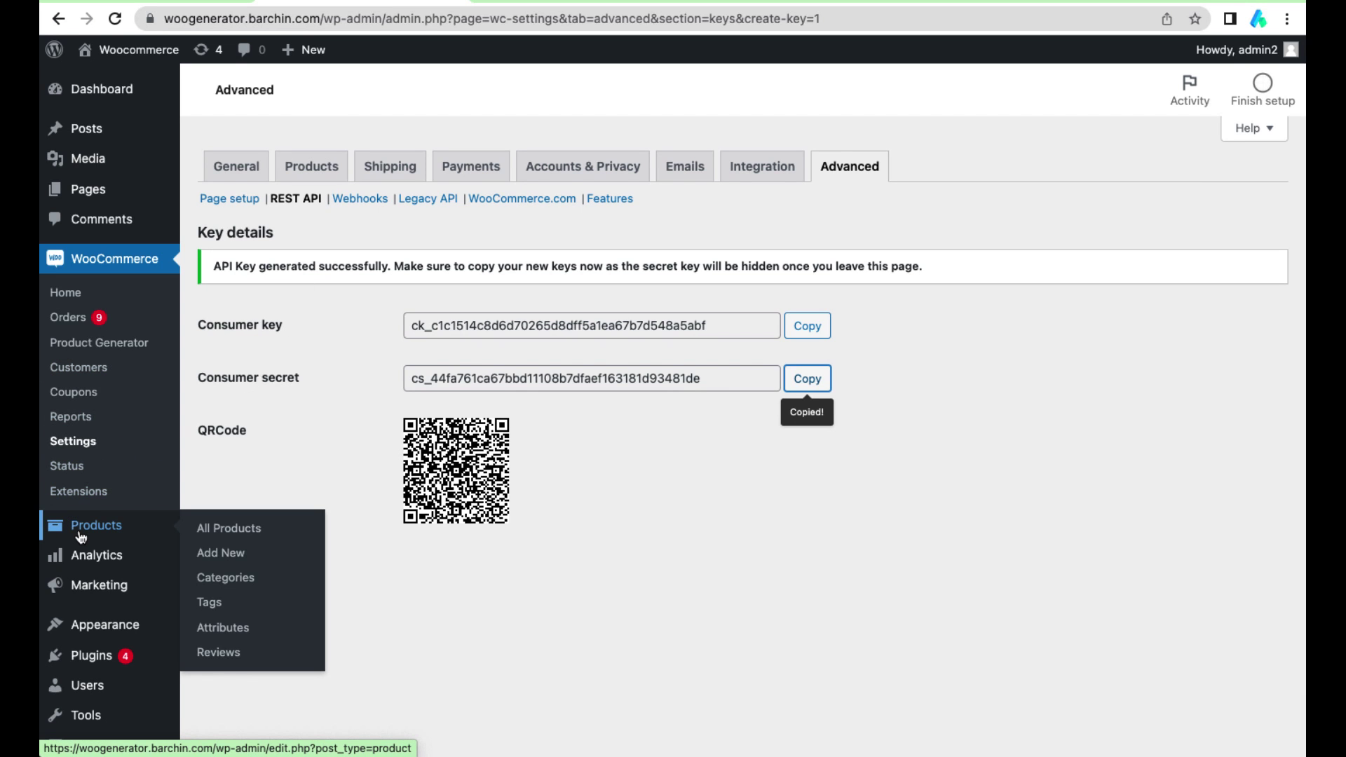
pyautogui.click(218, 579)
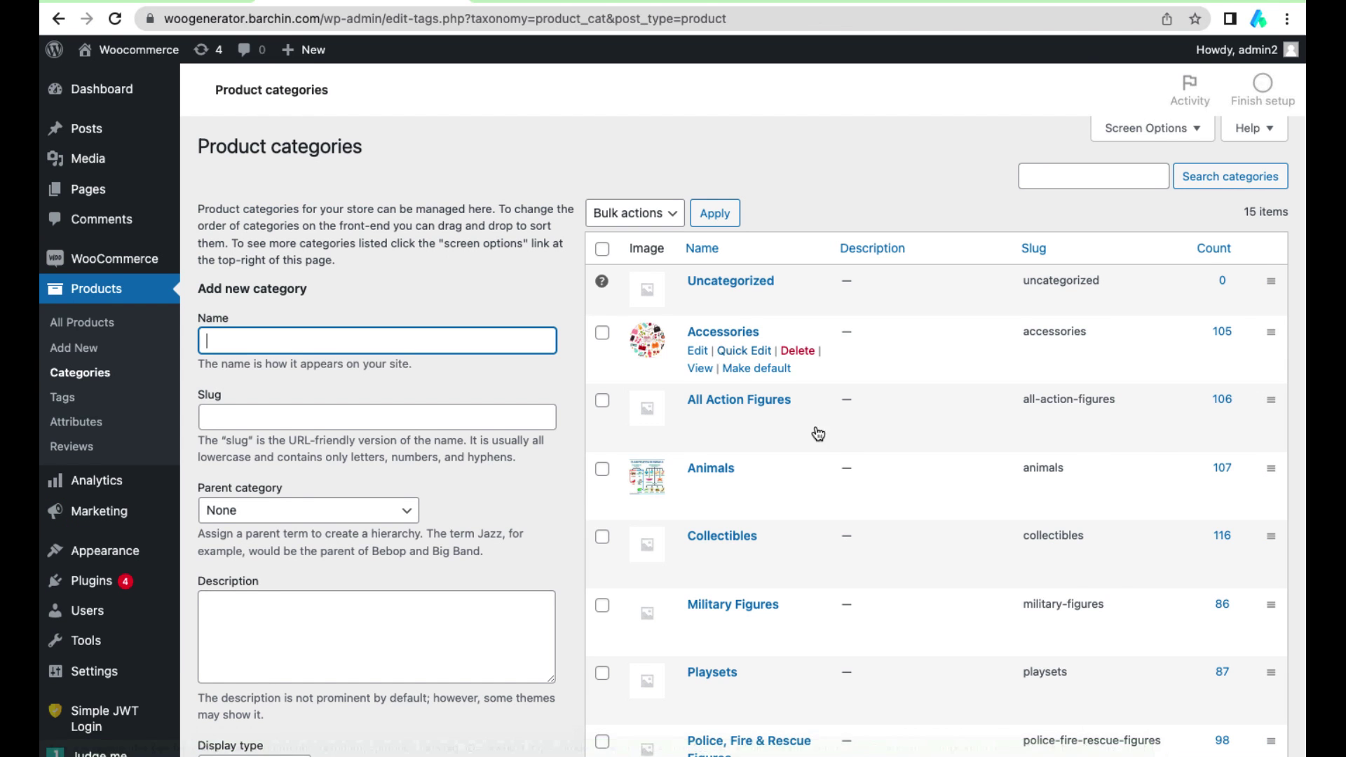
pyautogui.scroll(-3, 848, 442)
pyautogui.scroll(-8, 848, 443)
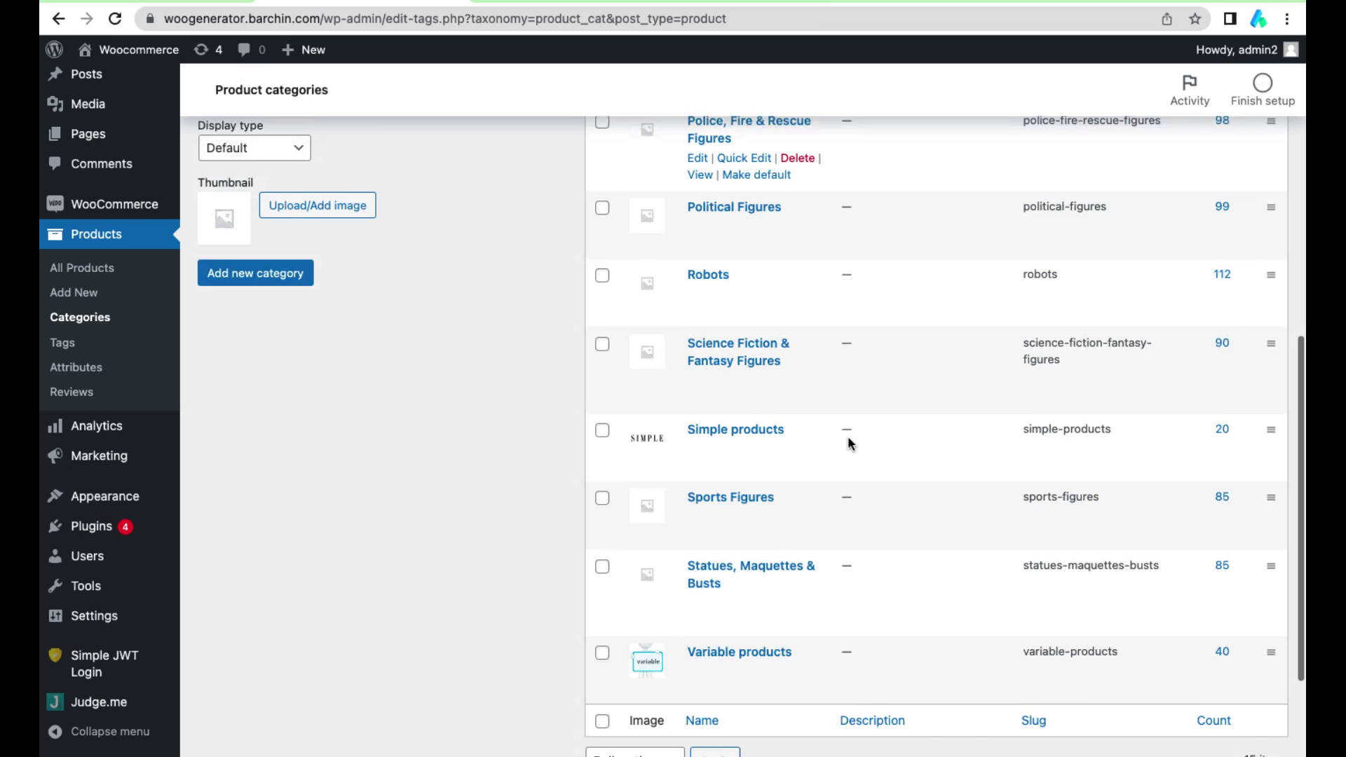
pyautogui.scroll(11, 847, 441)
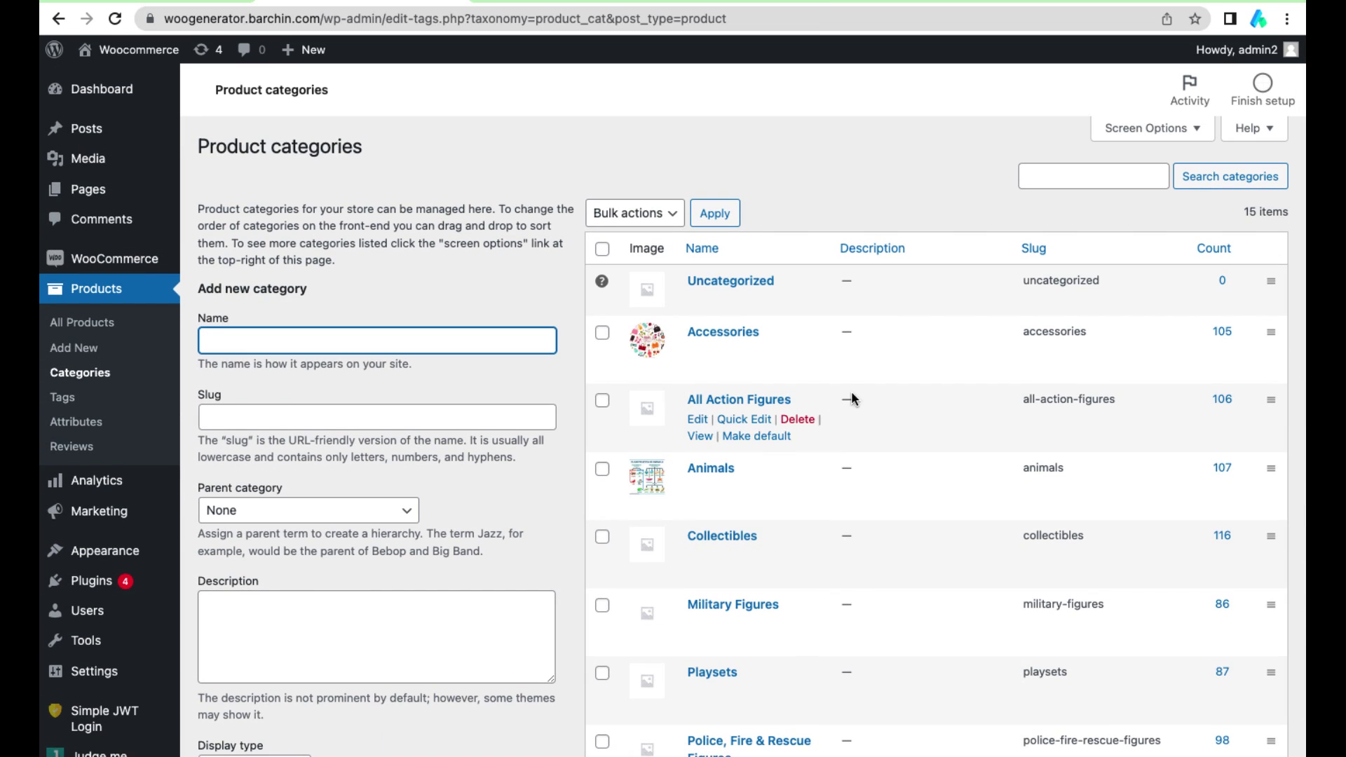
pyautogui.click(696, 343)
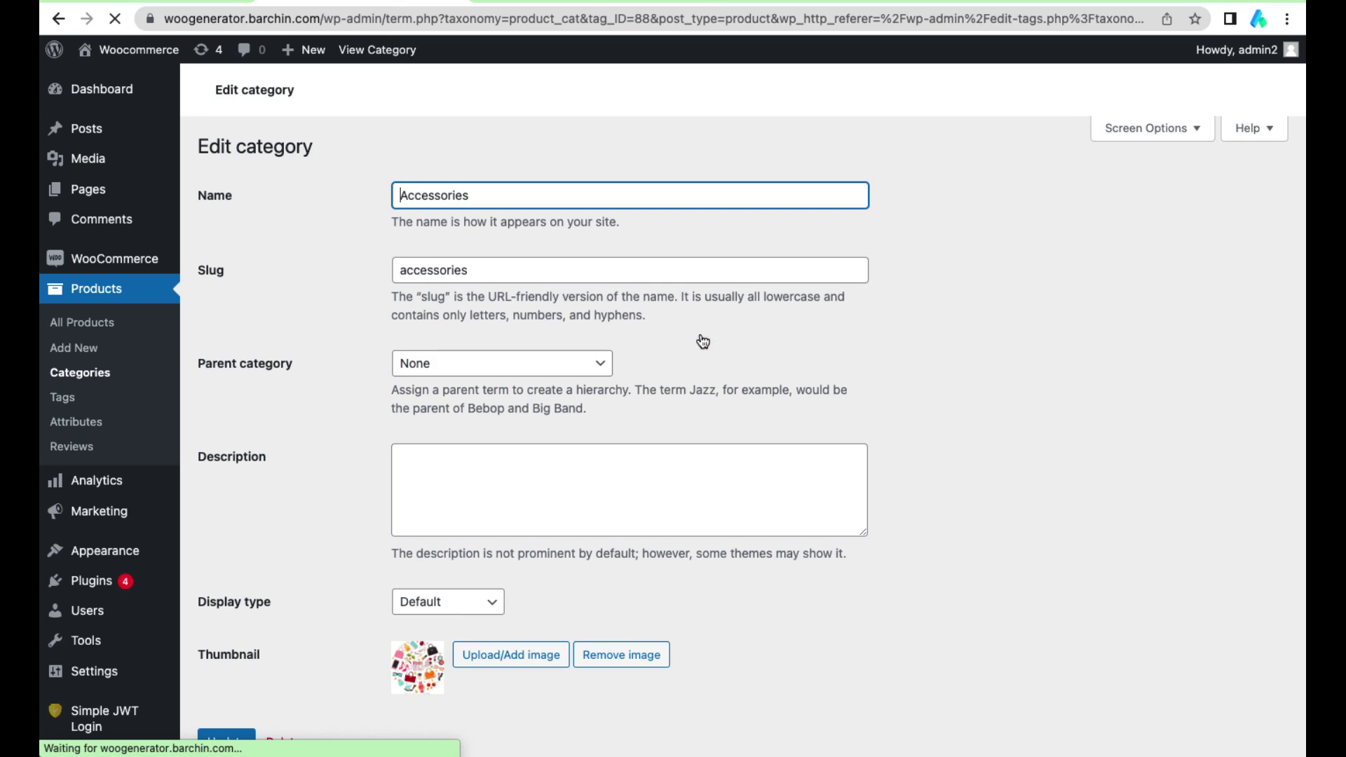
pyautogui.doubleClick(634, 23)
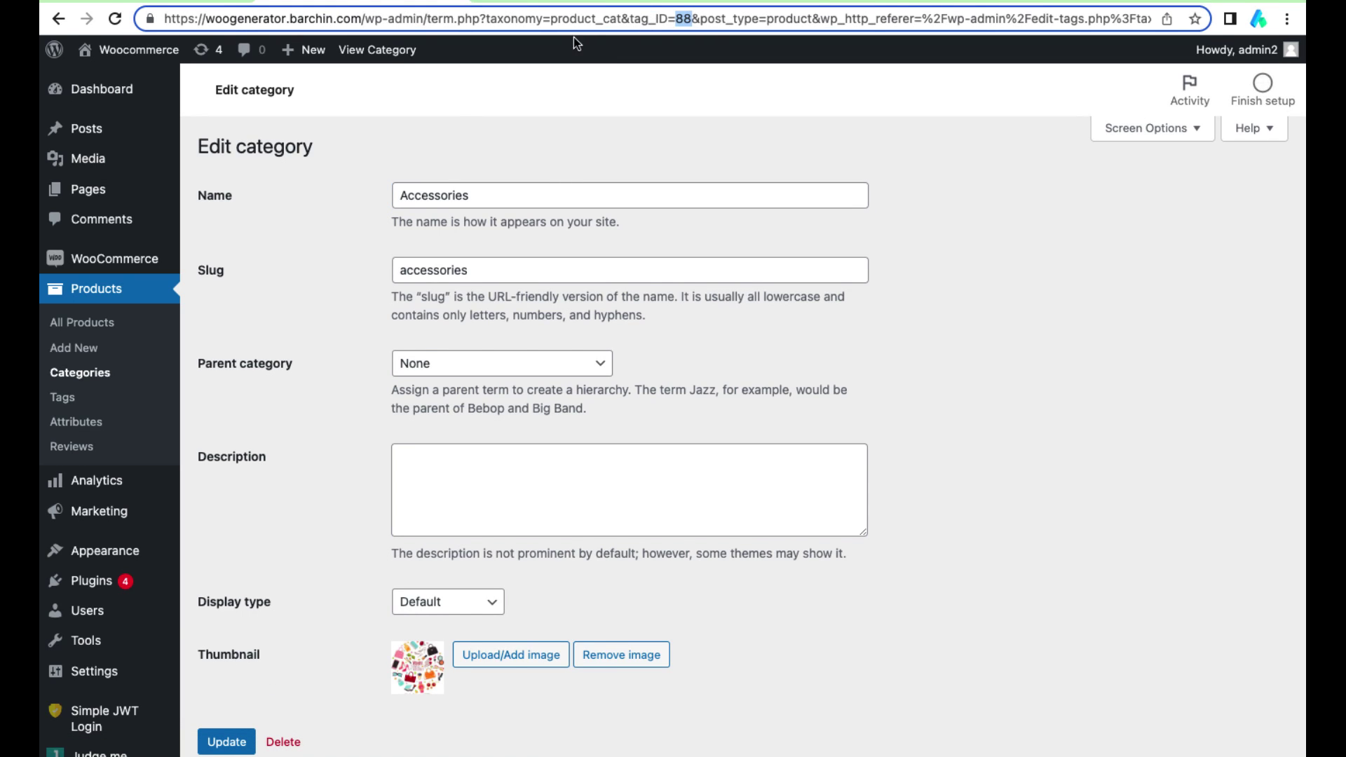
pyautogui.click(189, 1)
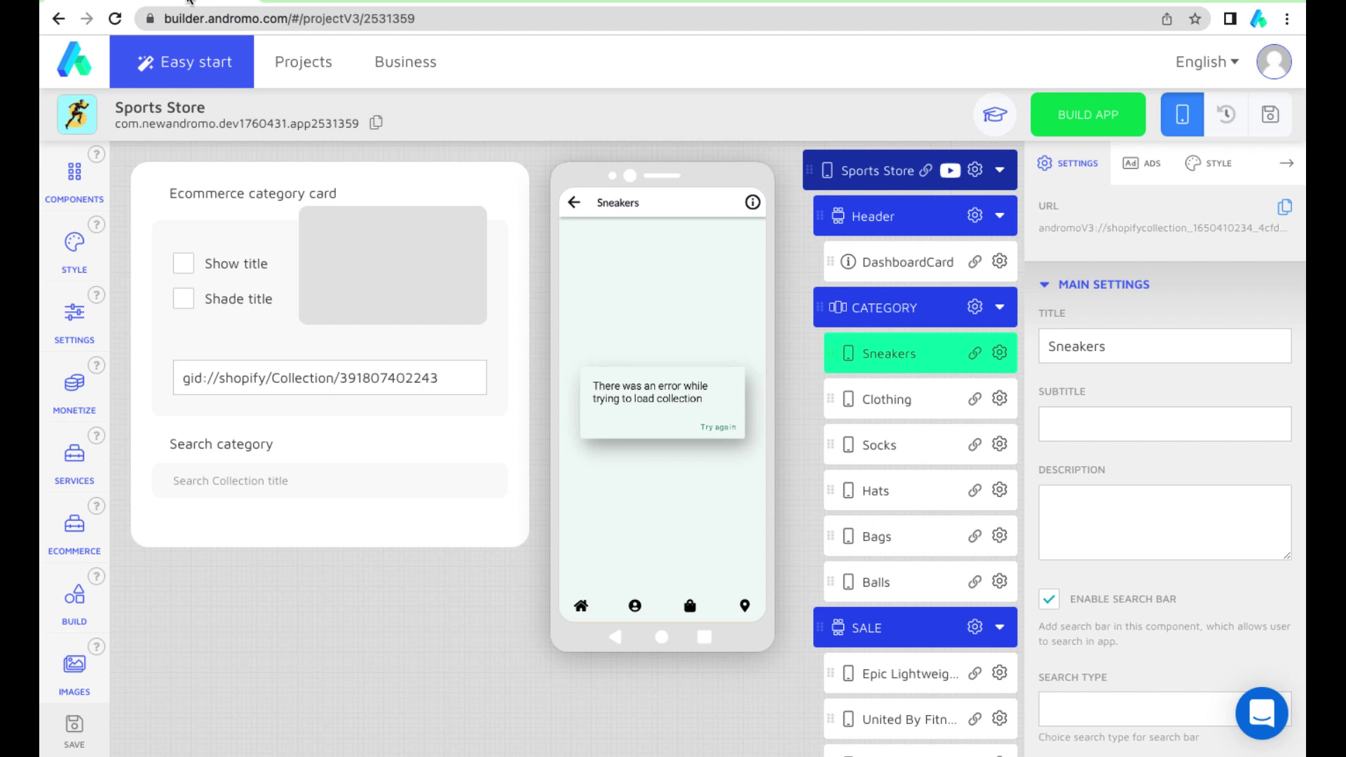
# - Replace the Sneakers card's collection ID with 88 and save the app
pyautogui.doubleClick(311, 382)
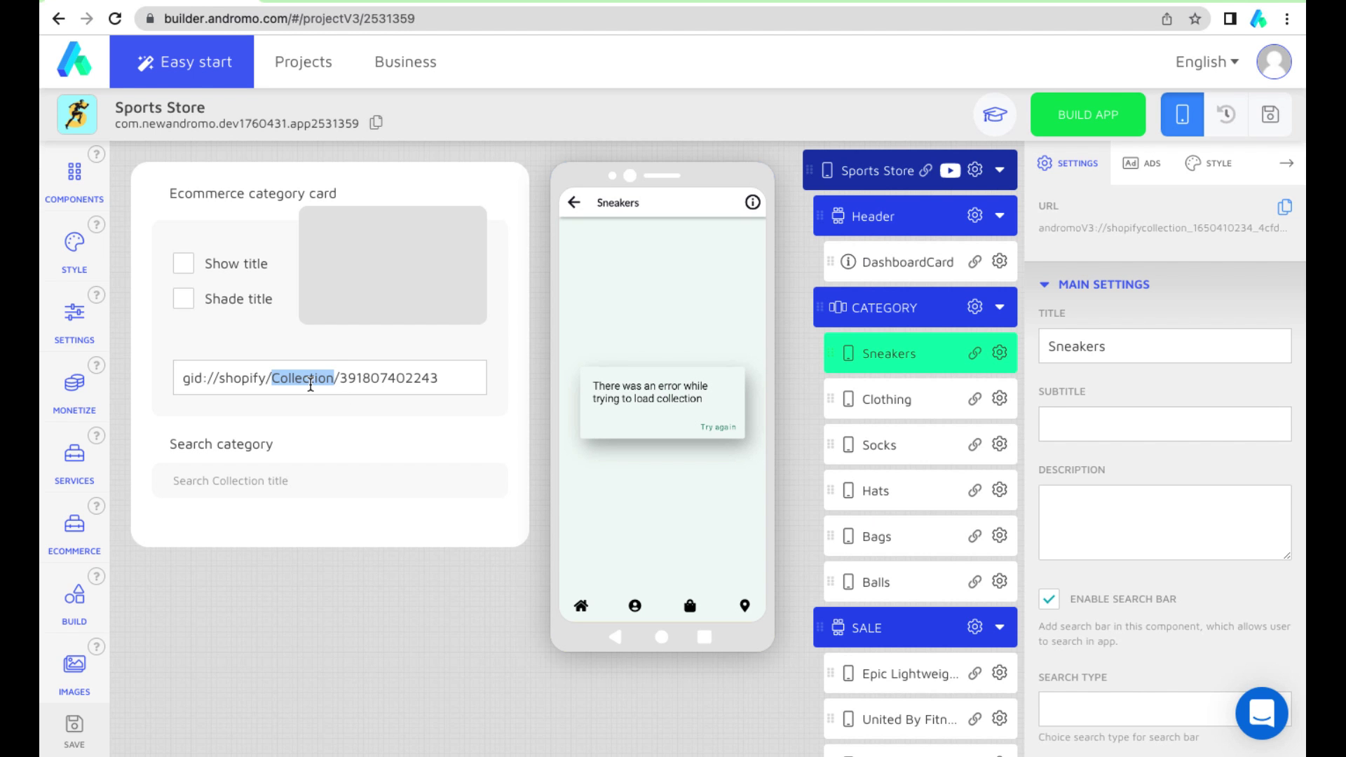
pyautogui.tripleClick(310, 385)
pyautogui.press('BackSpace')
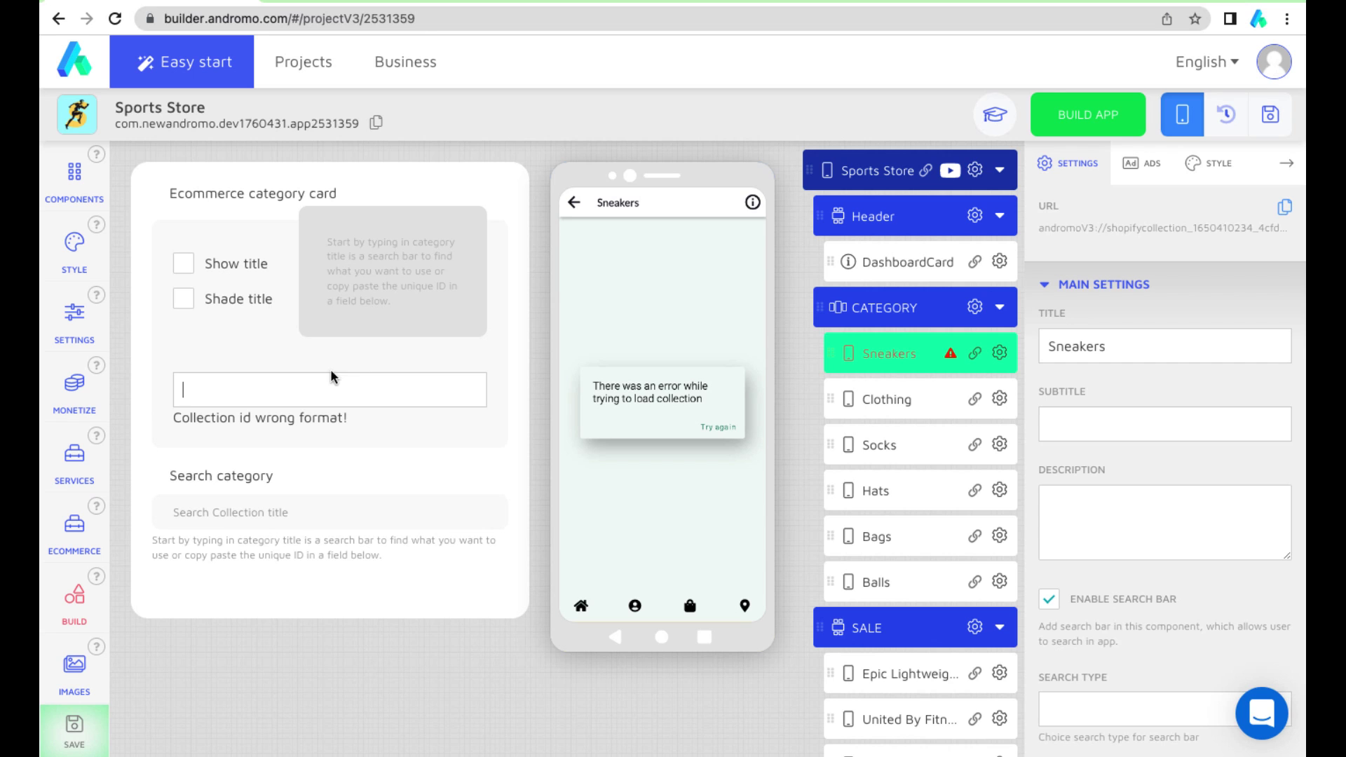
pyautogui.write('88')
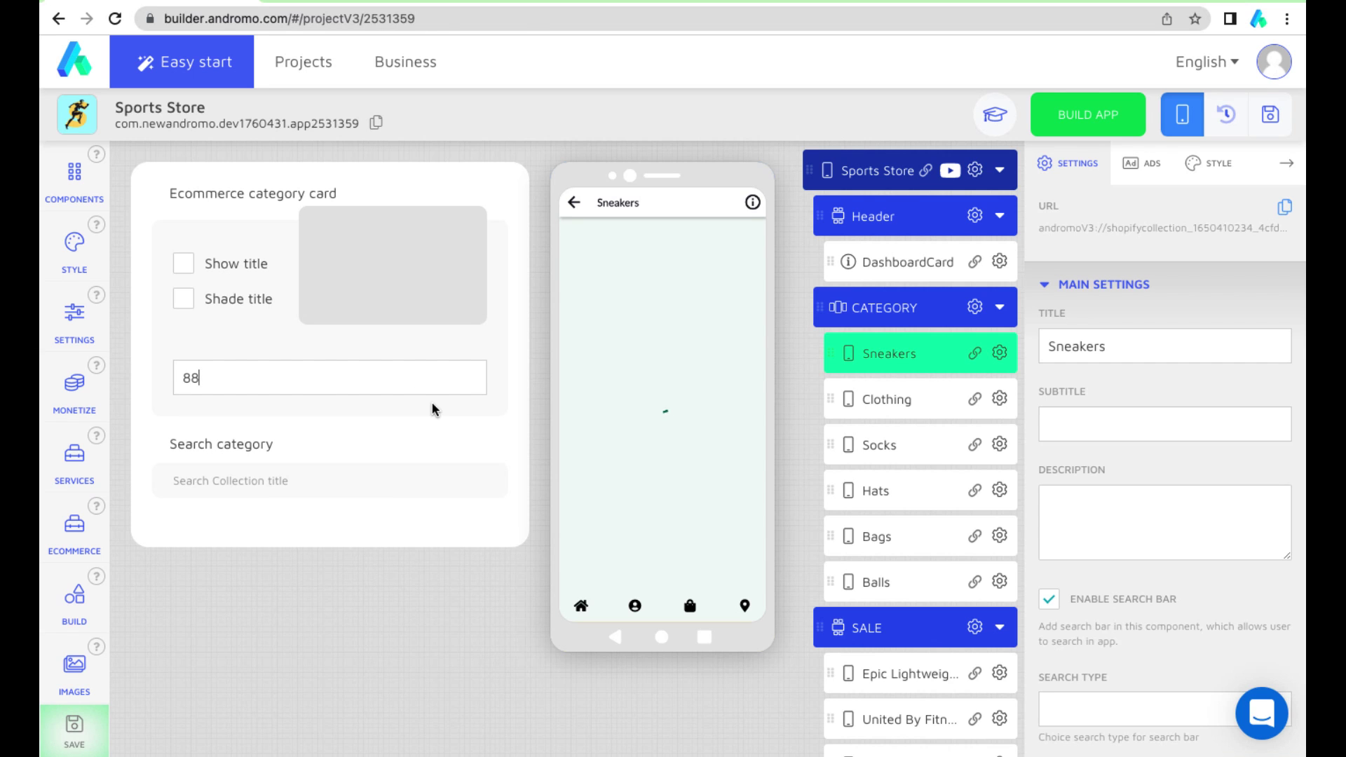
pyautogui.scroll(-6, 653, 399)
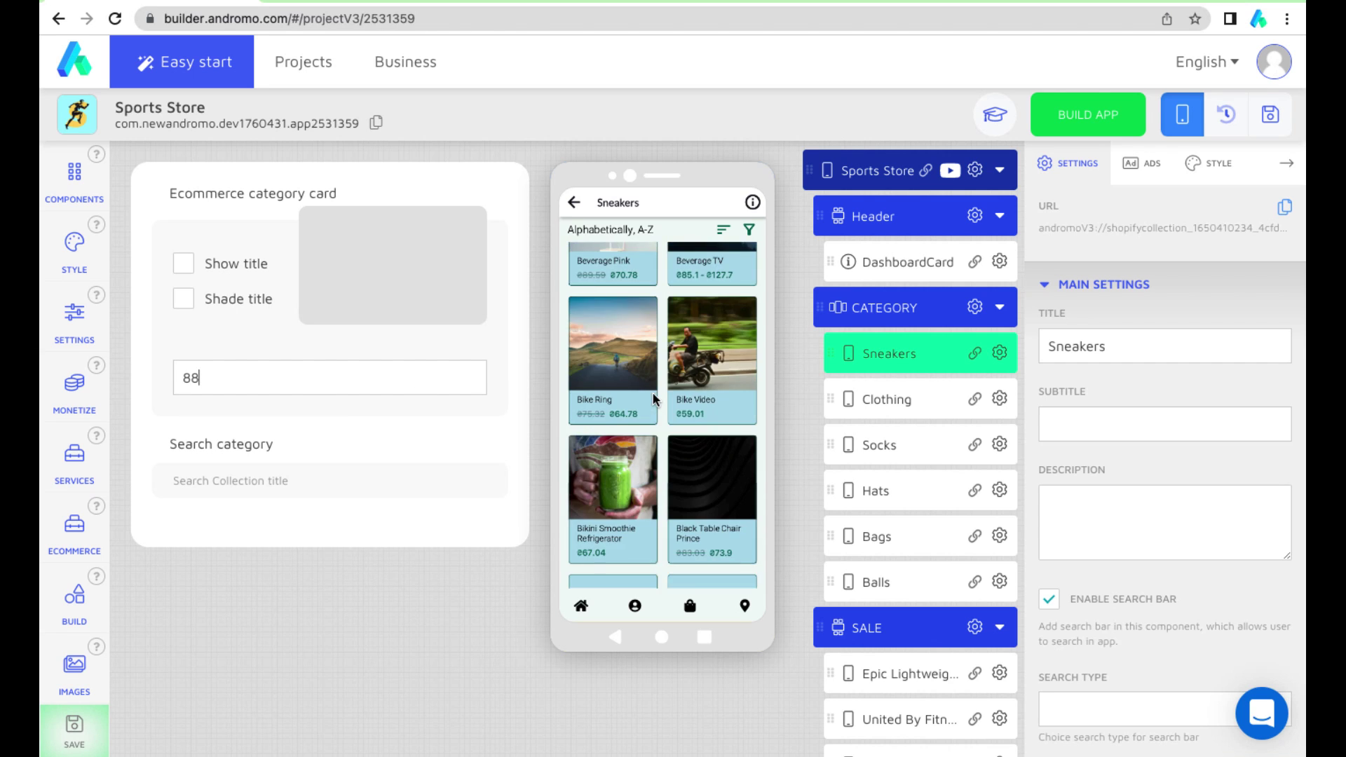
pyautogui.scroll(5, 653, 392)
pyautogui.click(1269, 116)
pyautogui.click(635, 419)
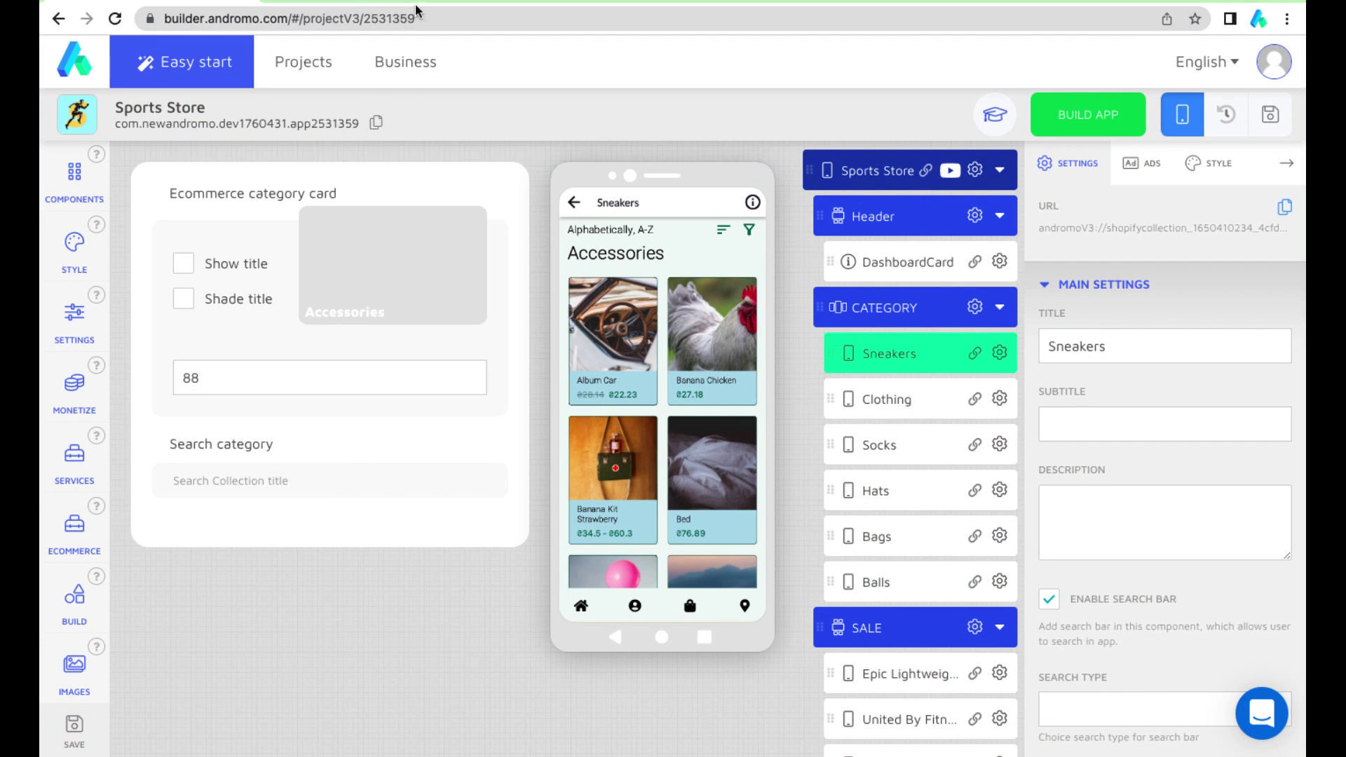
# - Check the WordPress categories list, then start a category search on the Clothing card
pyautogui.hotkey('ctrl', 'Tab')
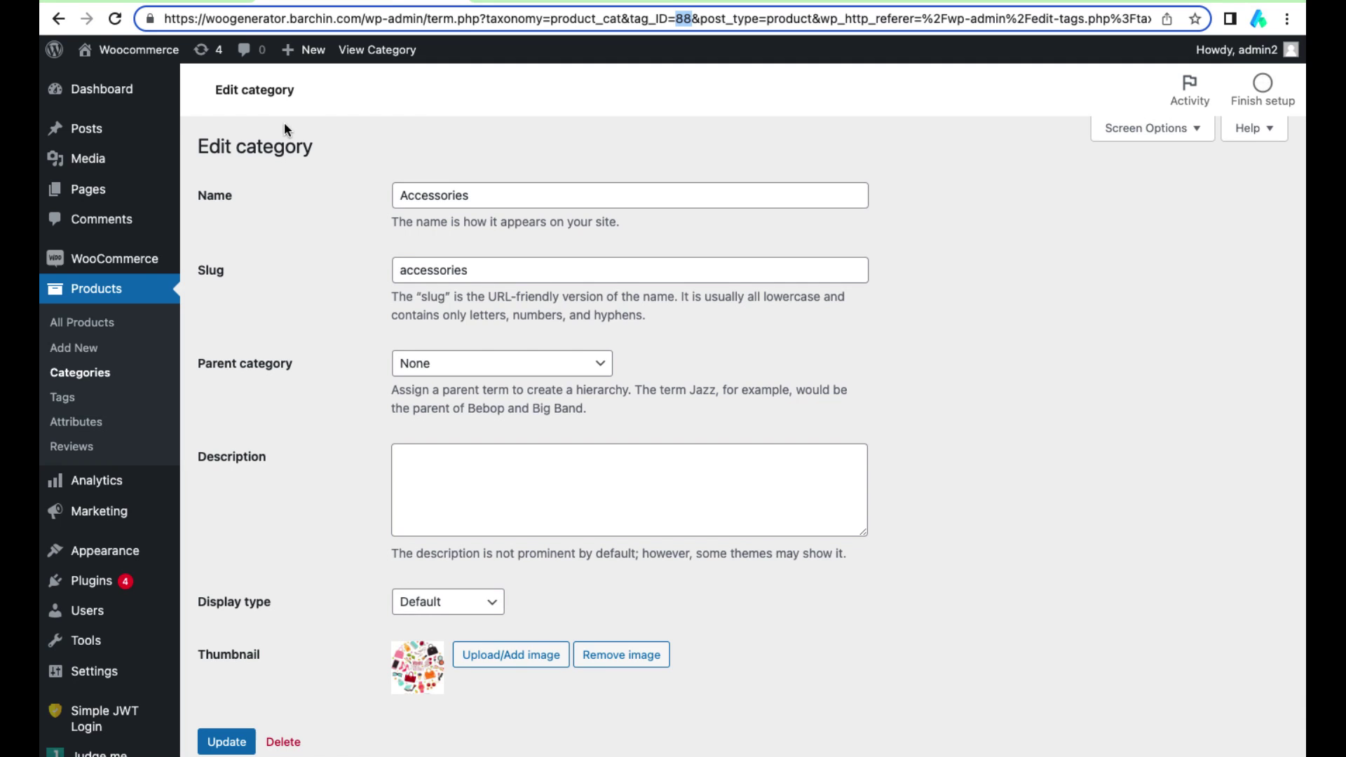
pyautogui.click(58, 18)
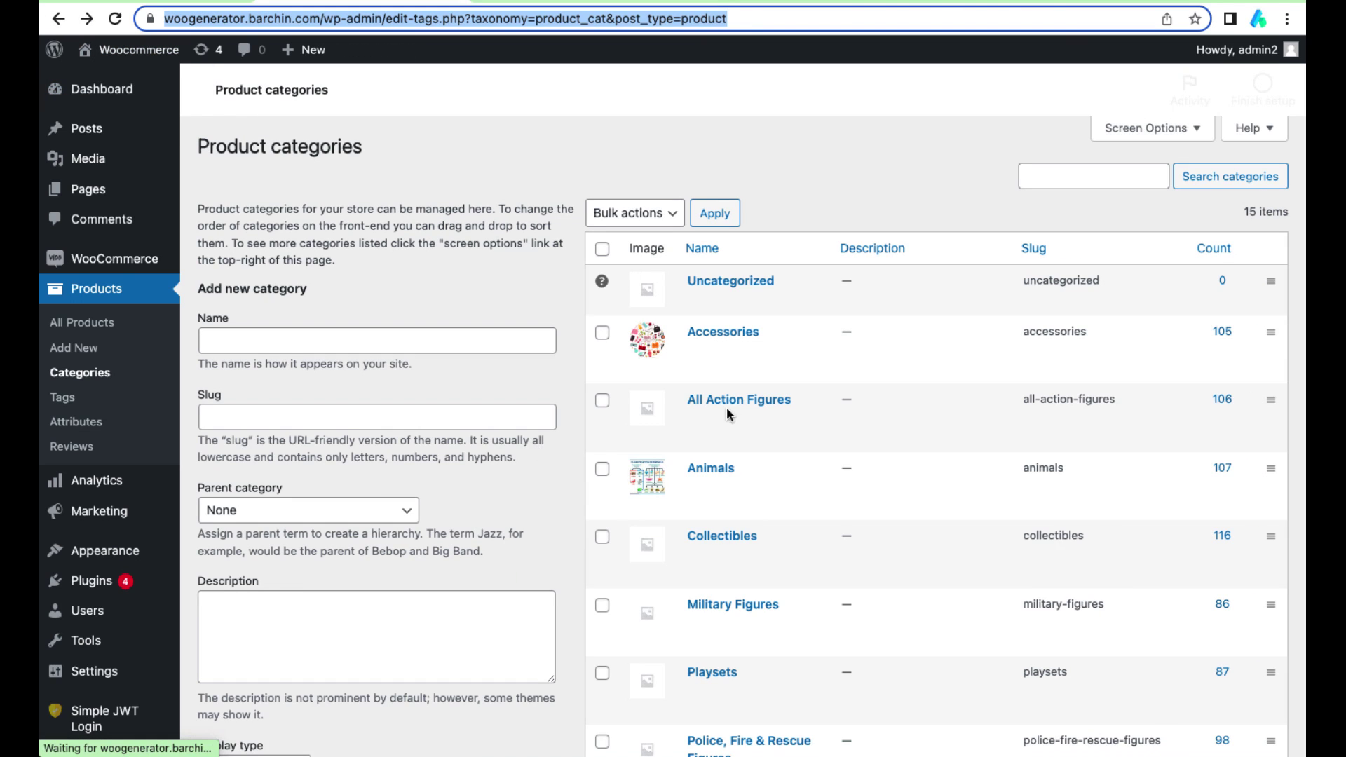
pyautogui.scroll(-1, 783, 468)
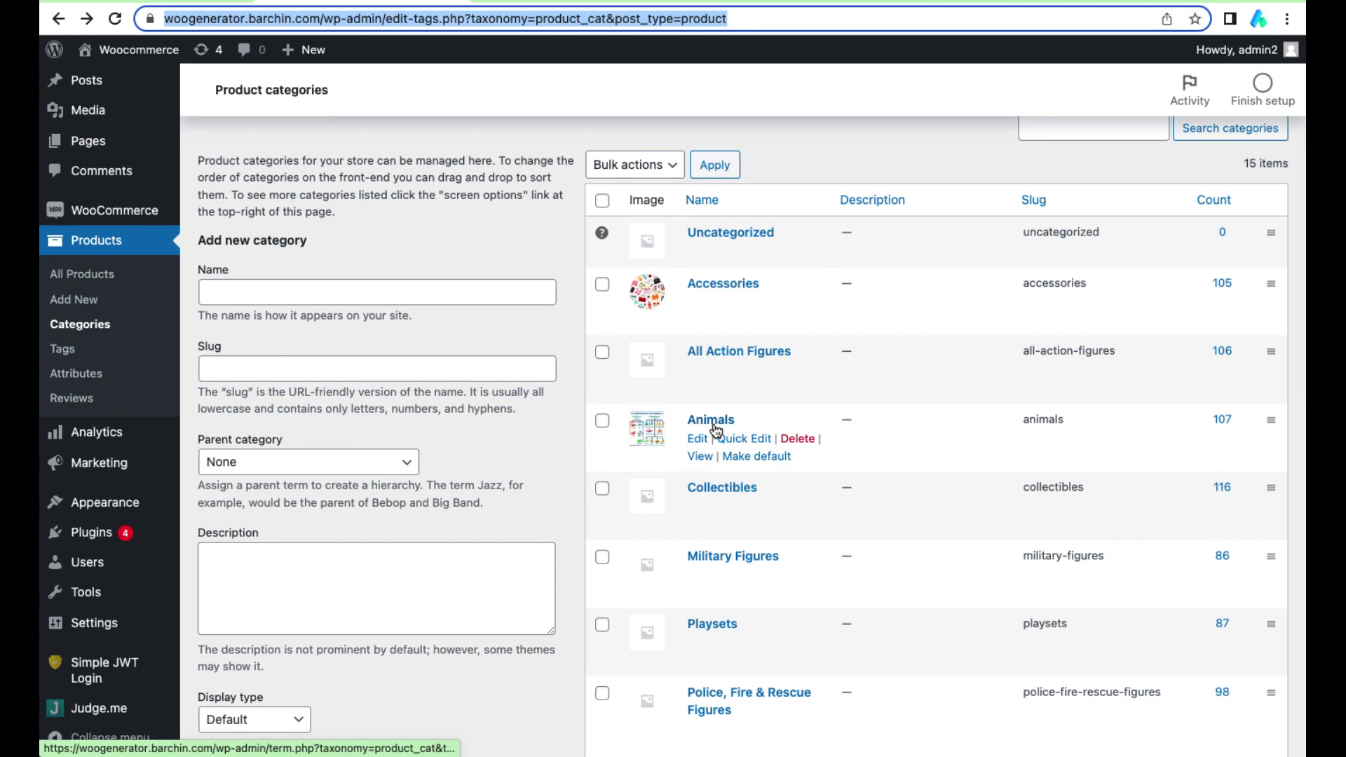
pyautogui.hotkey('ctrl', 'shift', 'Tab')
pyautogui.click(222, 483)
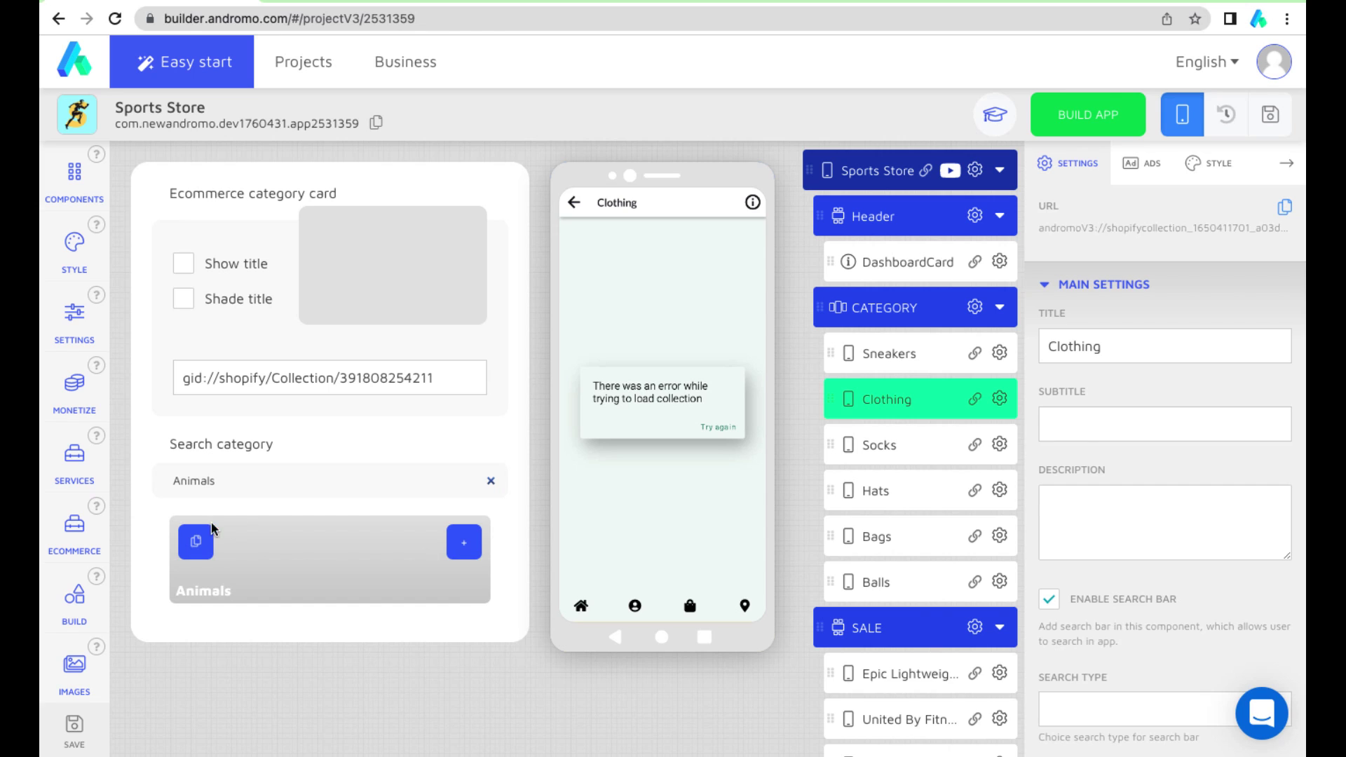
# - Set the Clothing card's category value to Animals, ID 17
pyautogui.click(196, 544)
pyautogui.hotkey('ctrl', 'shift', 'Left')
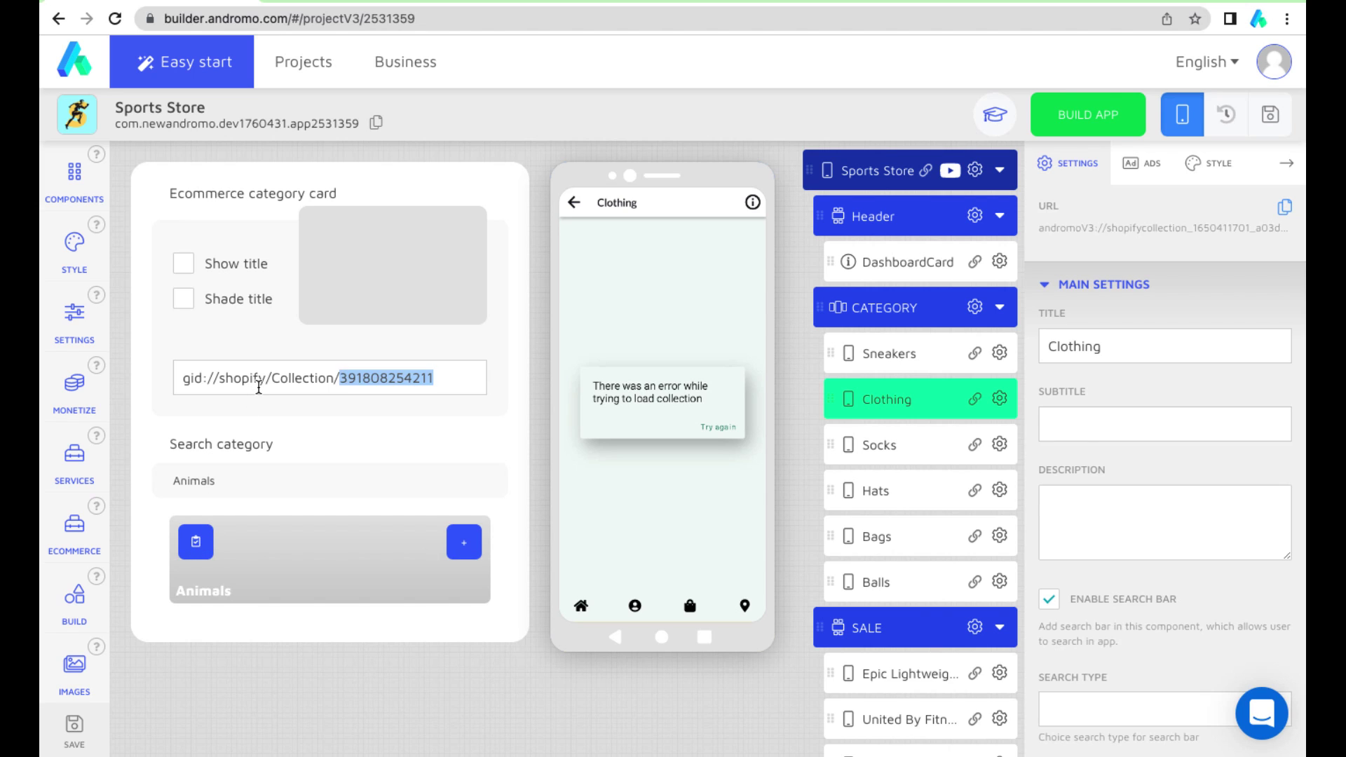
pyautogui.hotkey('shift', 'Home')
pyautogui.write('17')
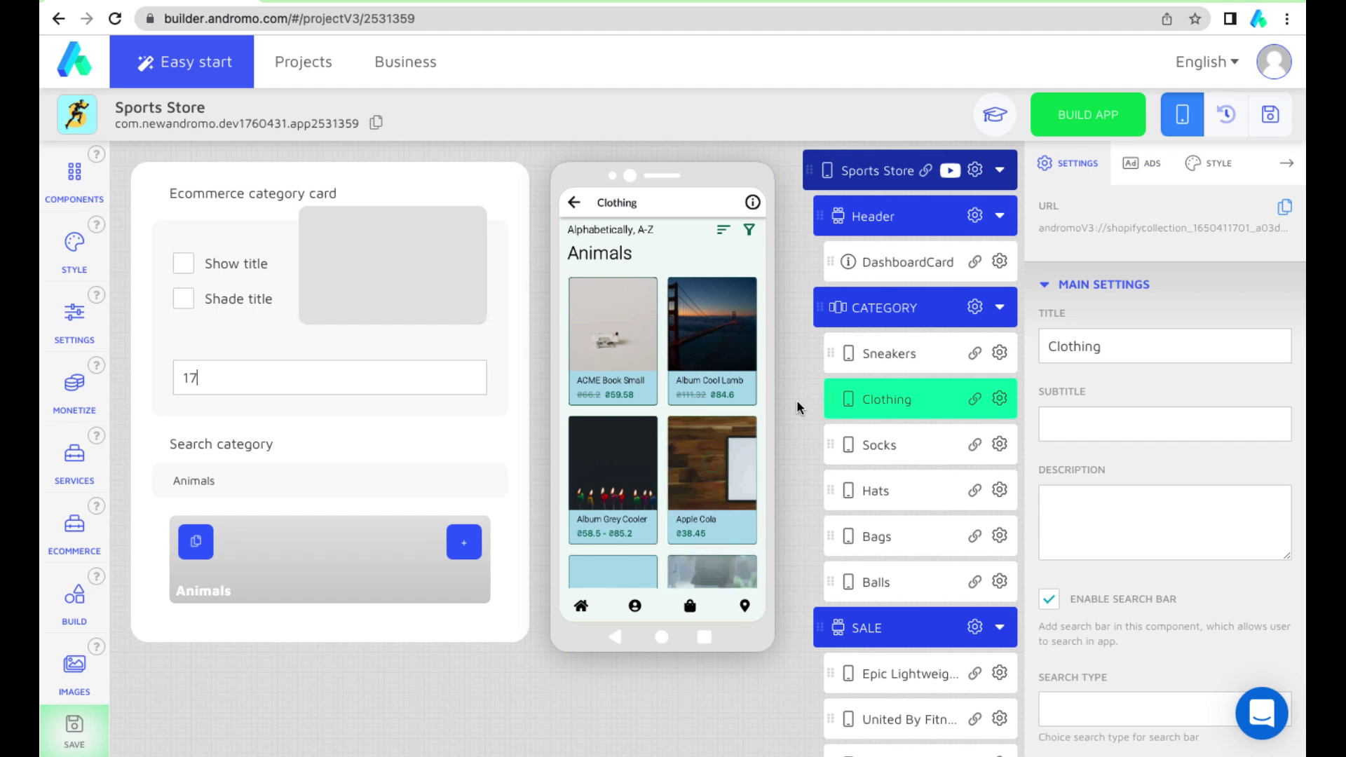
# - Link the Socks card to the Animals category by searching 'Anima'
pyautogui.click(925, 450)
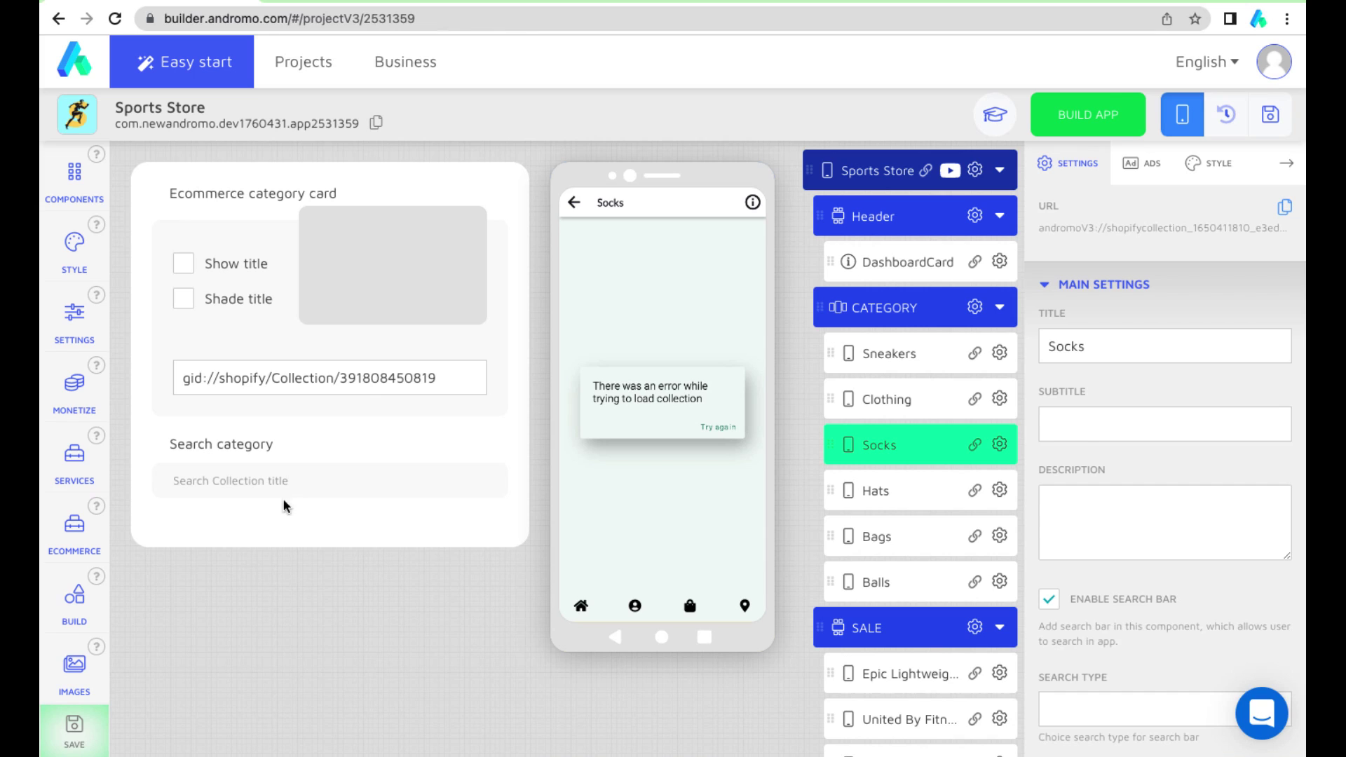
pyautogui.click(295, 491)
pyautogui.write('Ani')
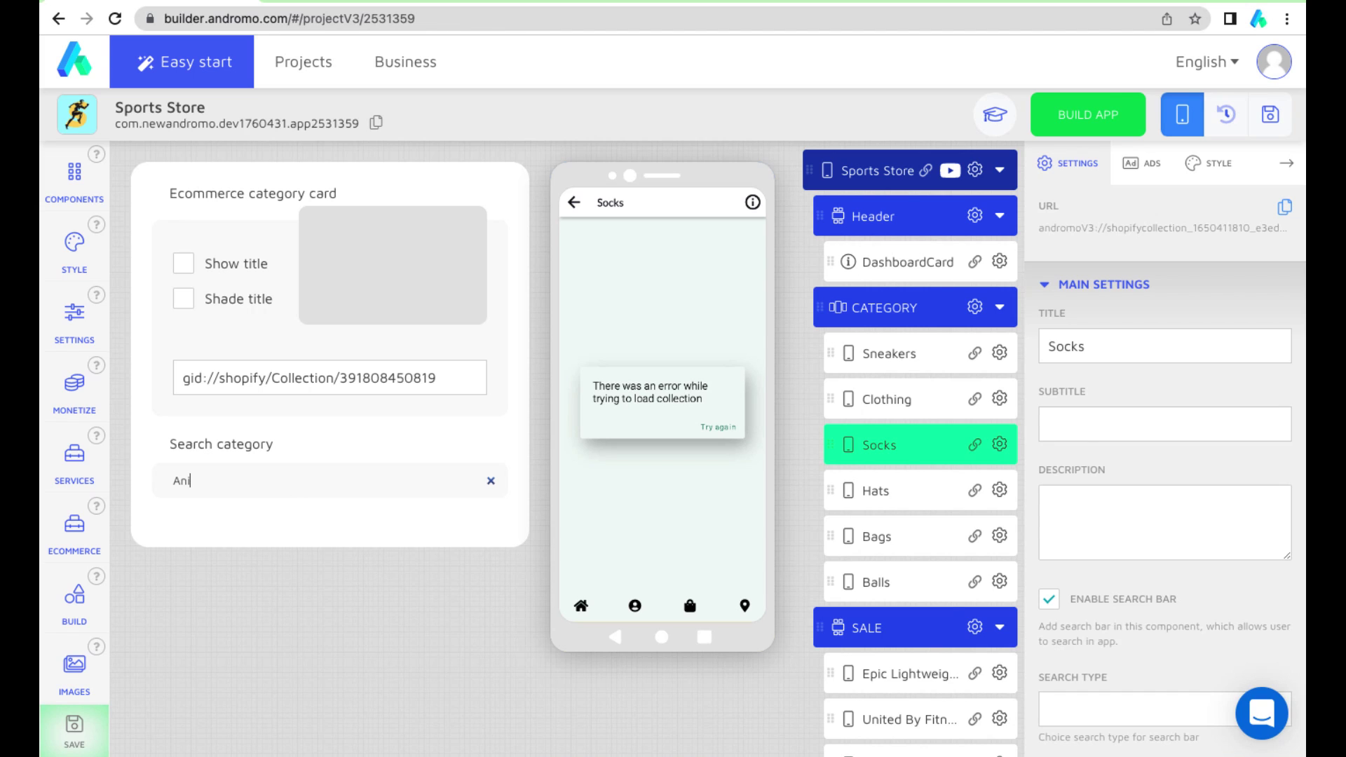
pyautogui.write('mals')
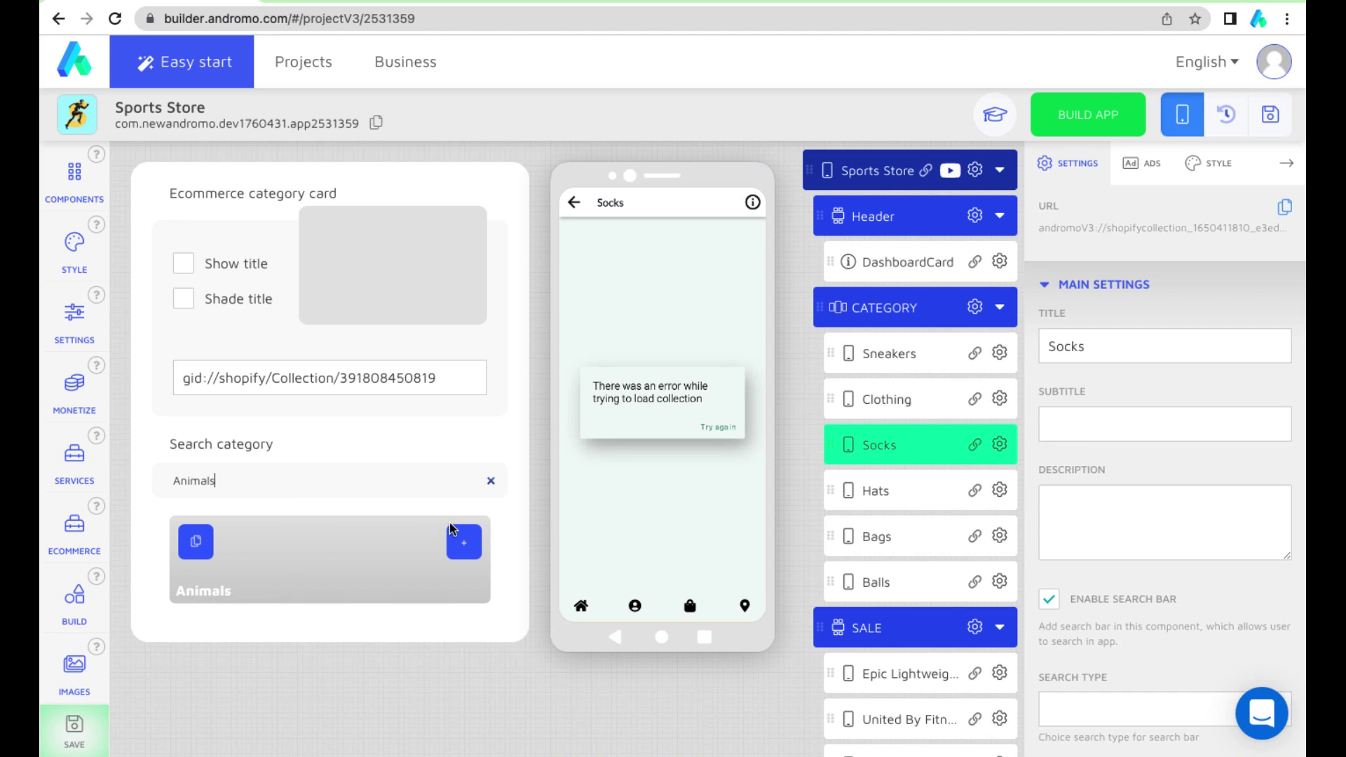
pyautogui.click(465, 544)
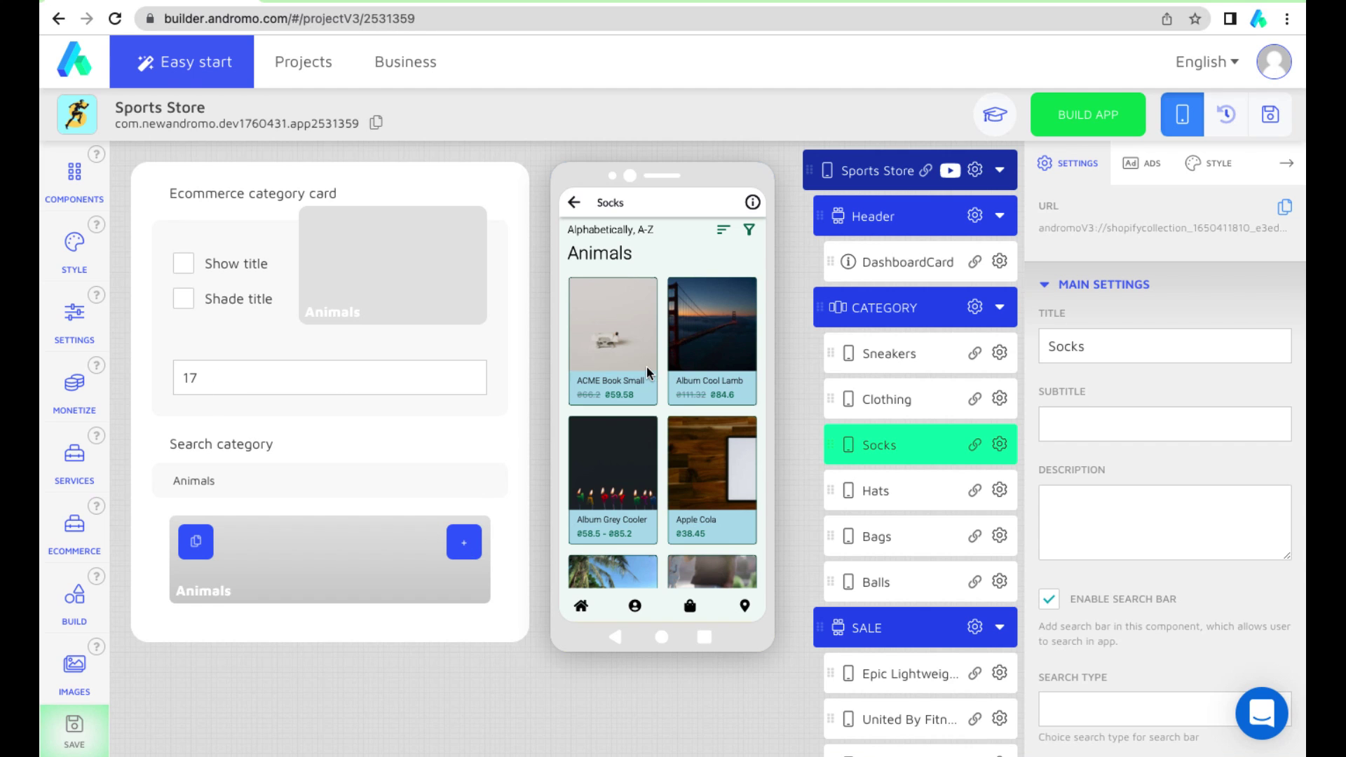
pyautogui.scroll(-10, 646, 393)
pyautogui.scroll(10, 650, 398)
pyautogui.click(574, 202)
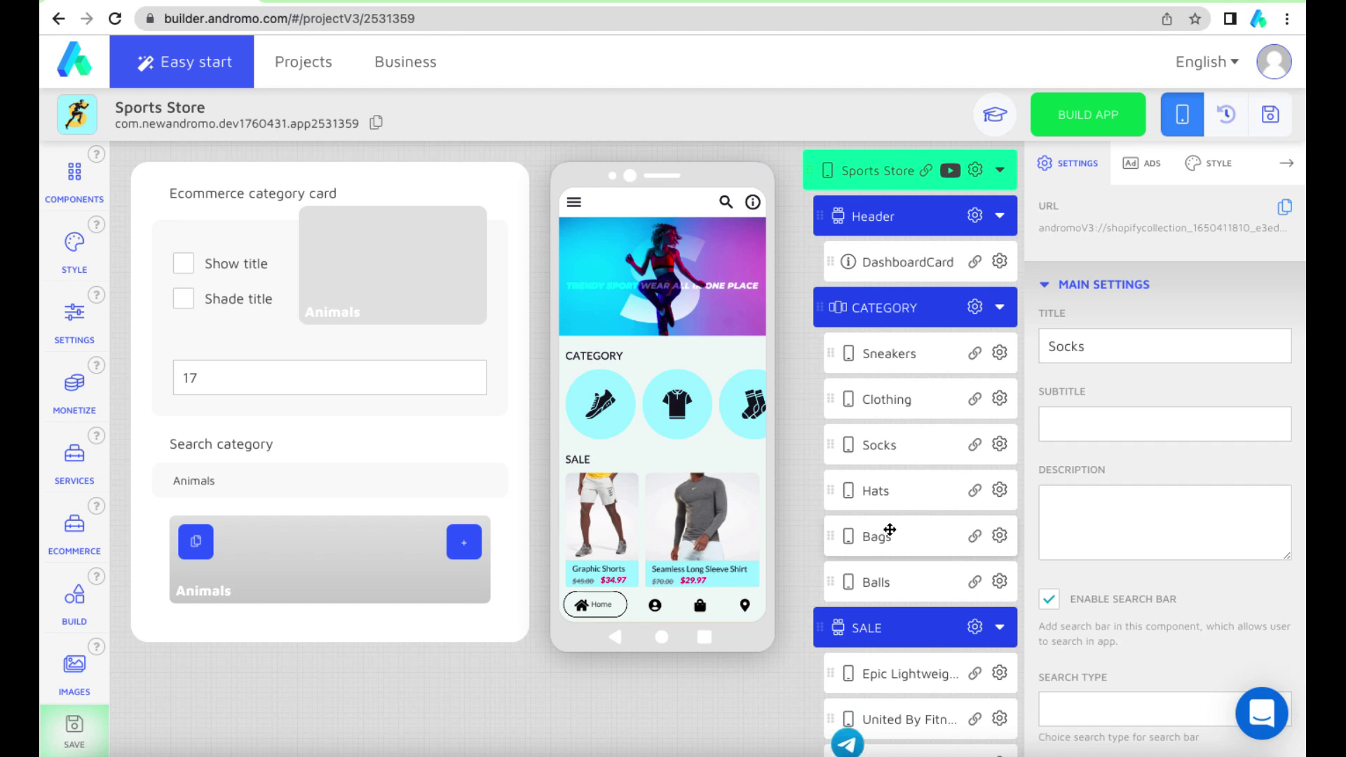
# - Retitle the Sneakers category card to 'Accessories'
pyautogui.click(904, 362)
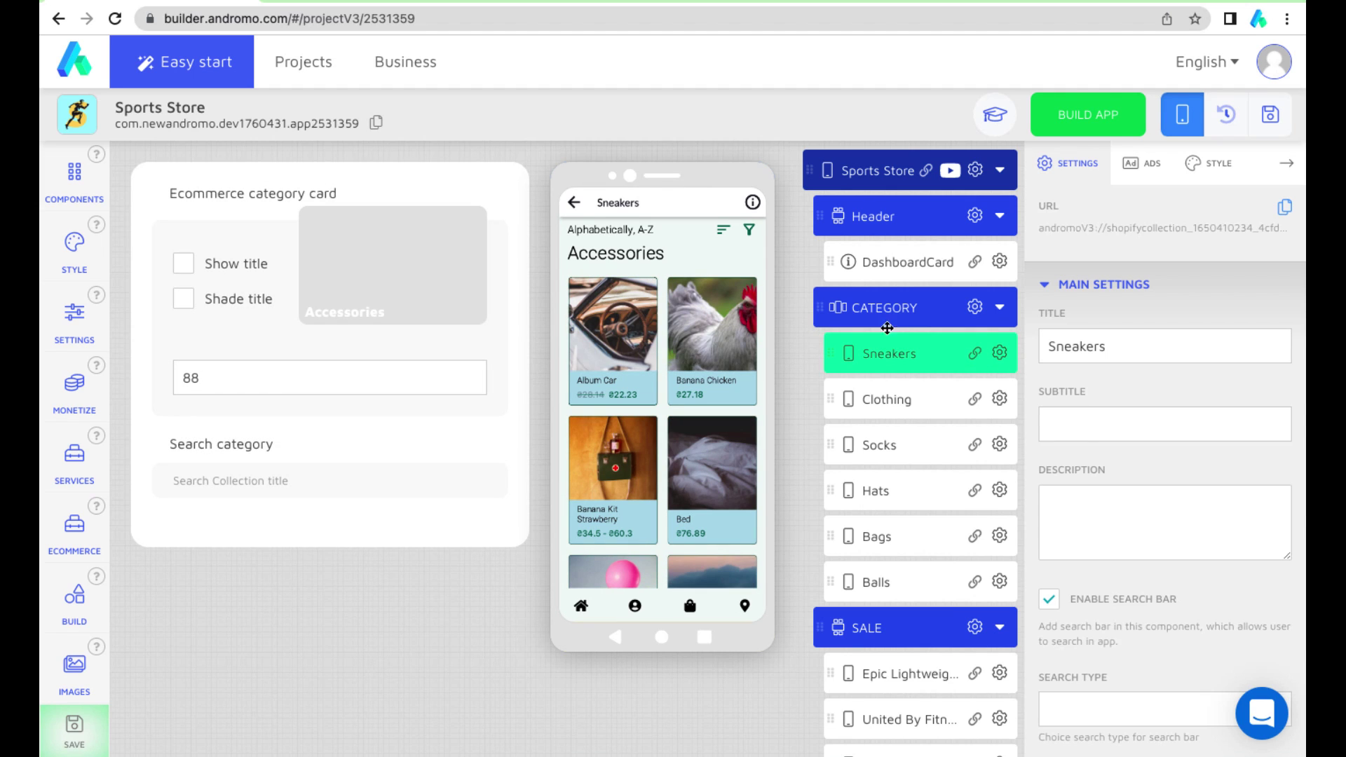
pyautogui.doubleClick(1119, 351)
pyautogui.write('A')
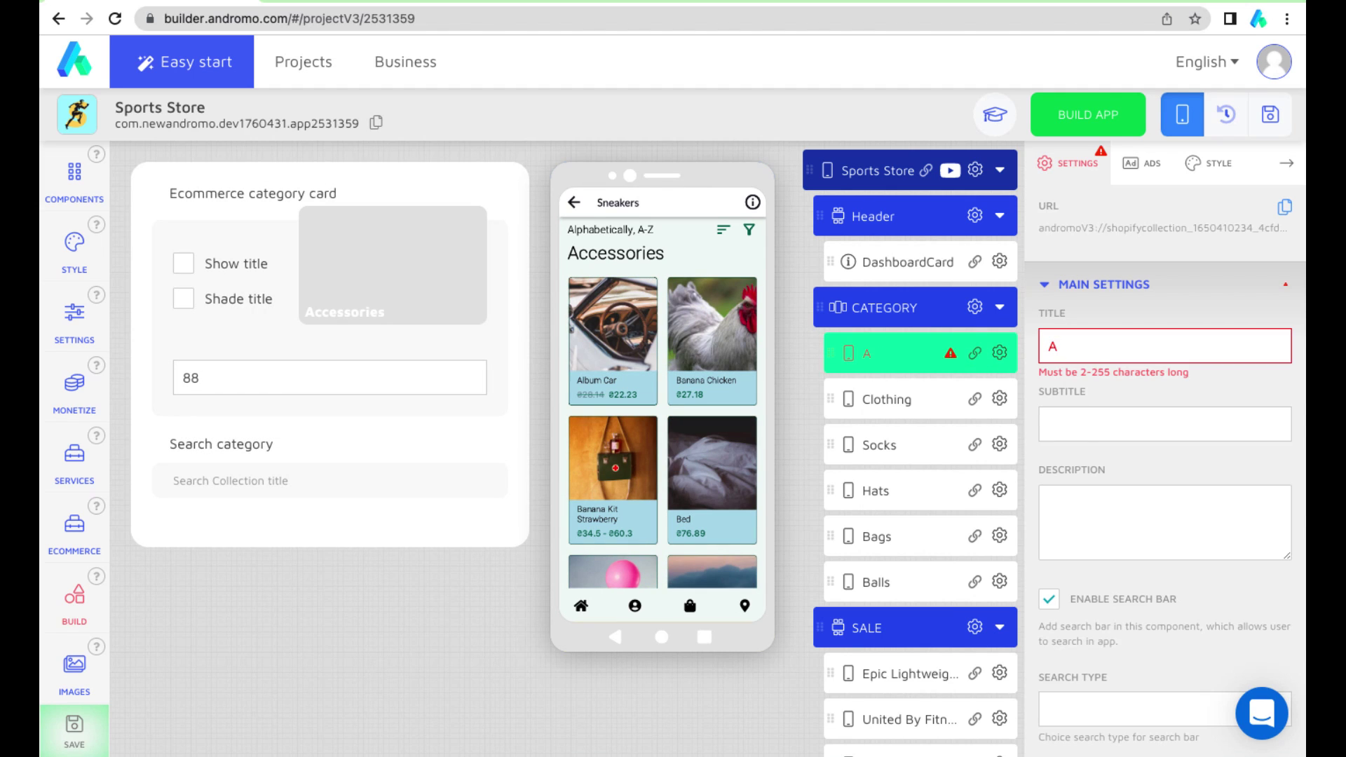
pyautogui.write('ccessories')
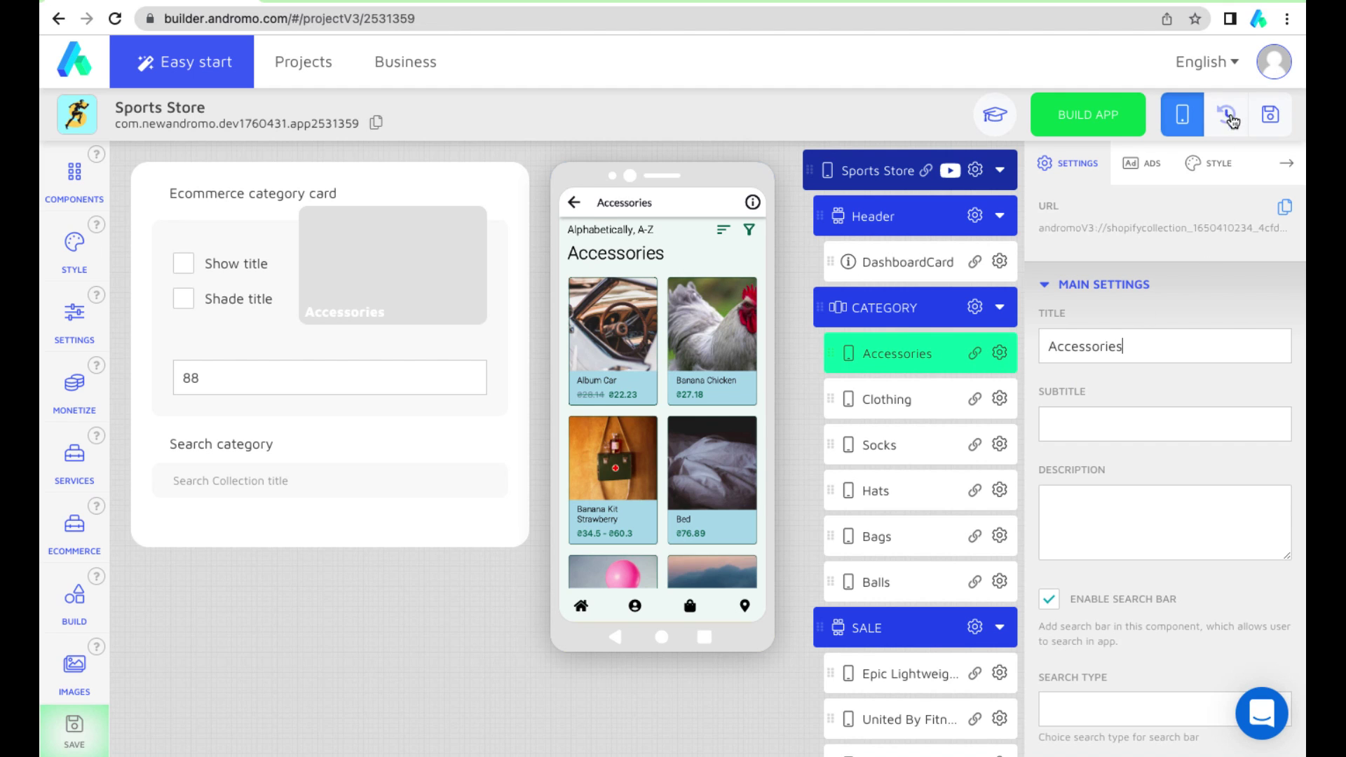
pyautogui.click(1210, 164)
# - Delete the shoe background image from the Accessories card's dashboard appearance
pyautogui.click(1044, 314)
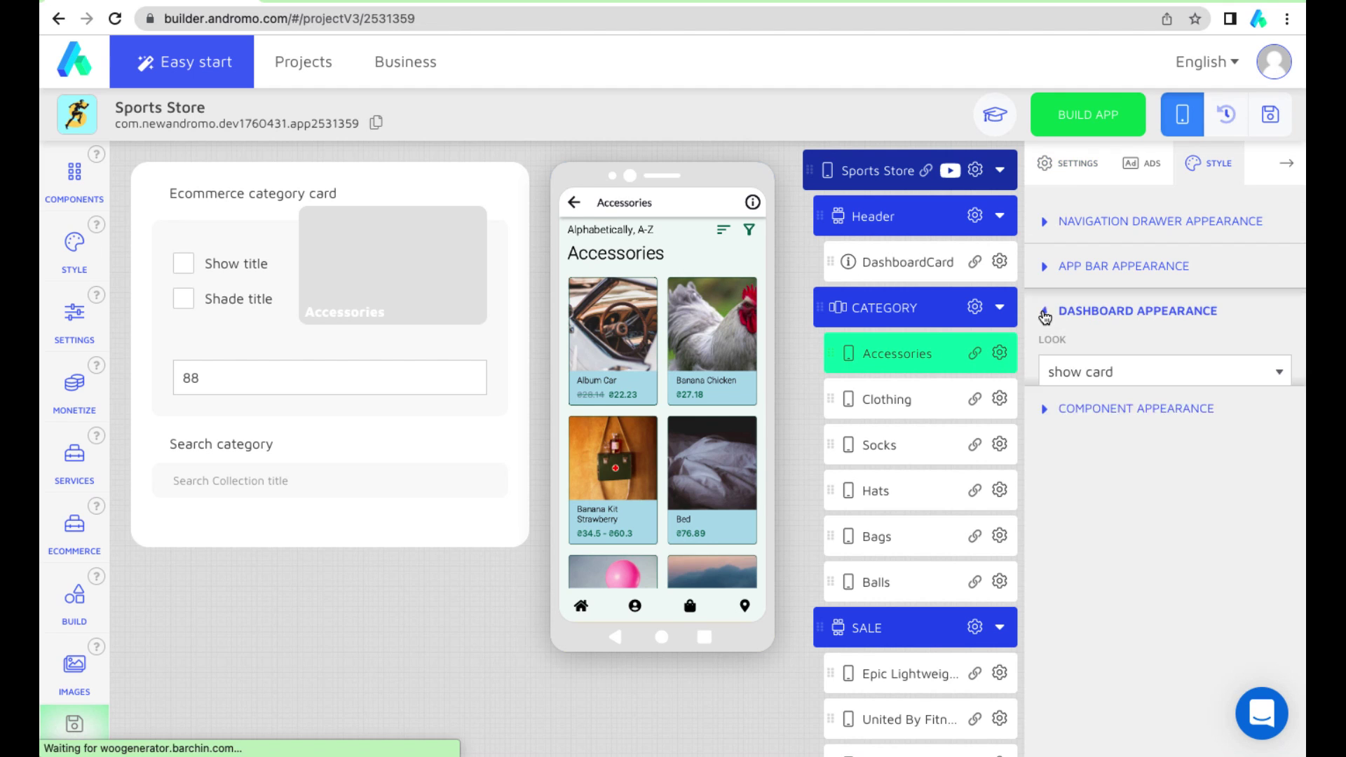
pyautogui.scroll(-5, 1150, 367)
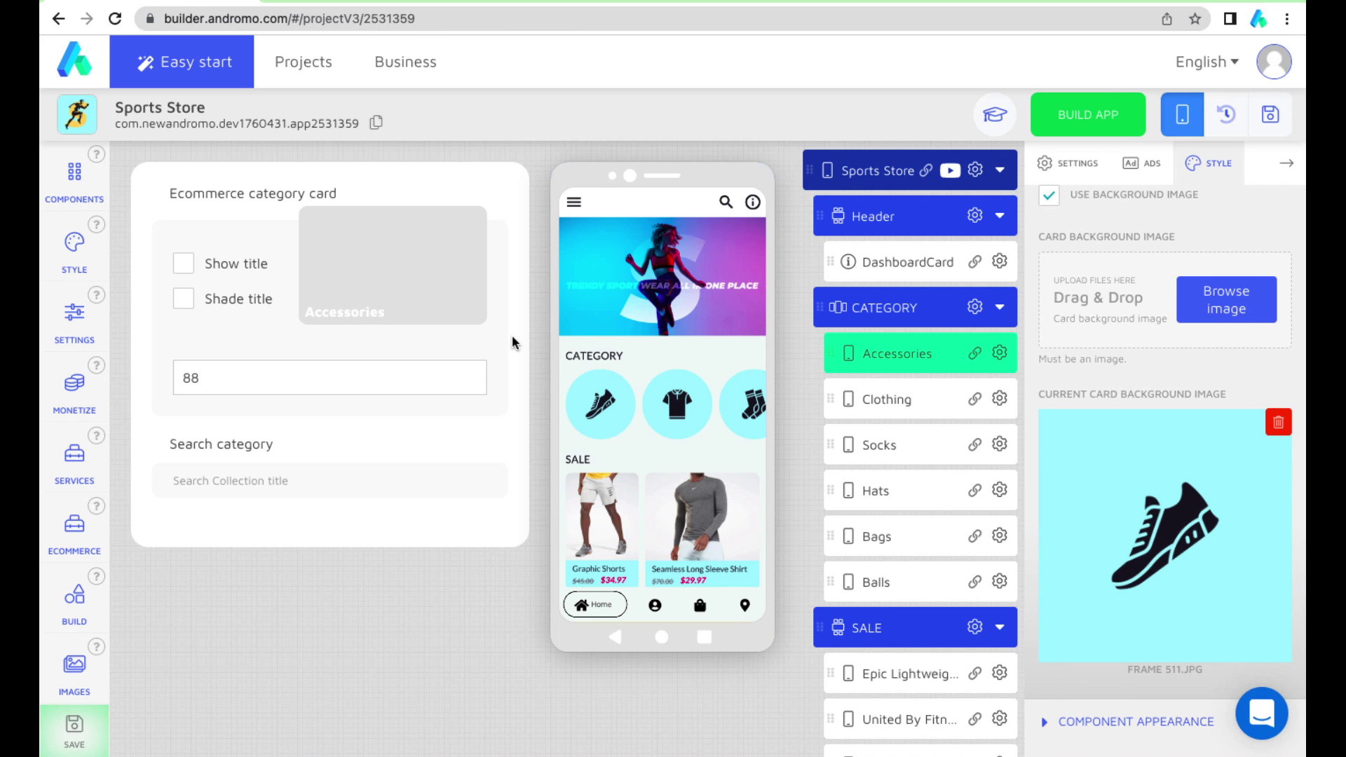
pyautogui.click(1272, 424)
pyautogui.click(590, 445)
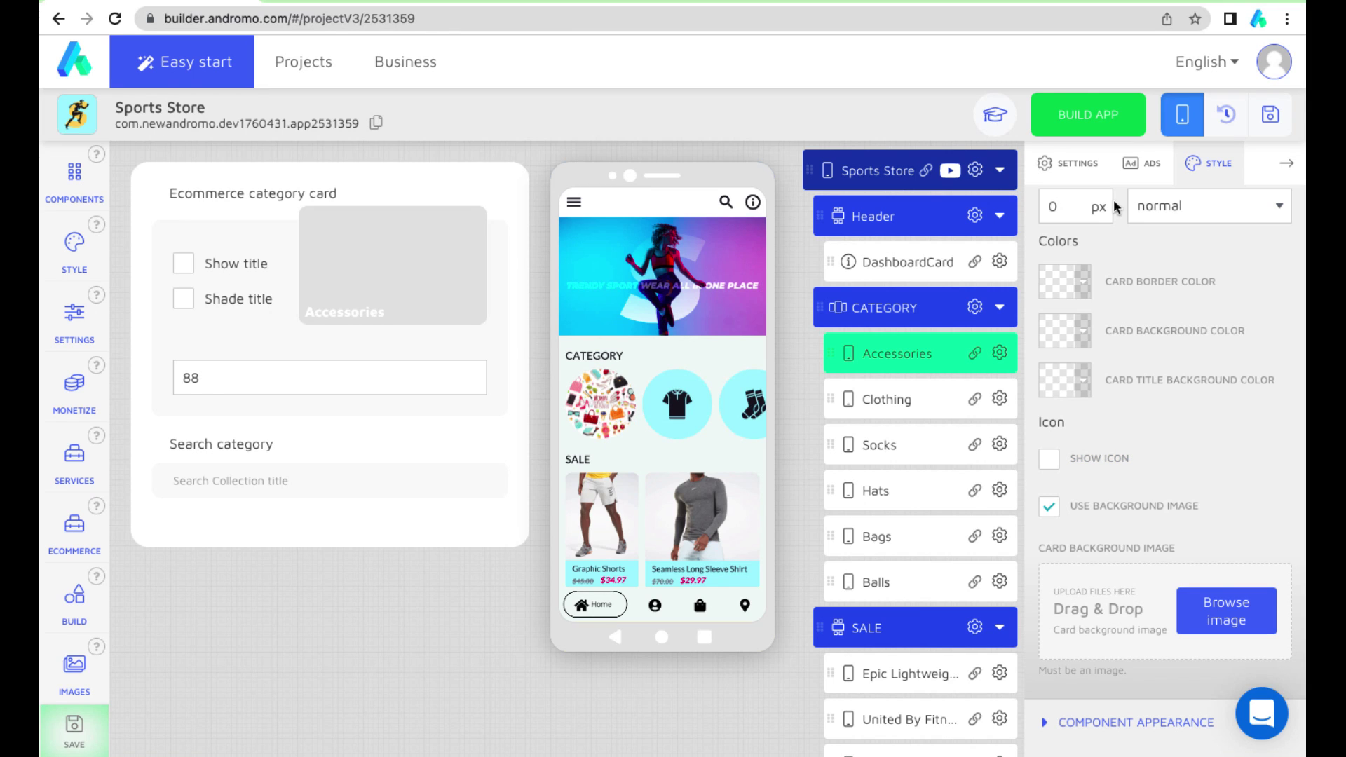
# - Save the Sports Store project changes
pyautogui.click(531, 4)
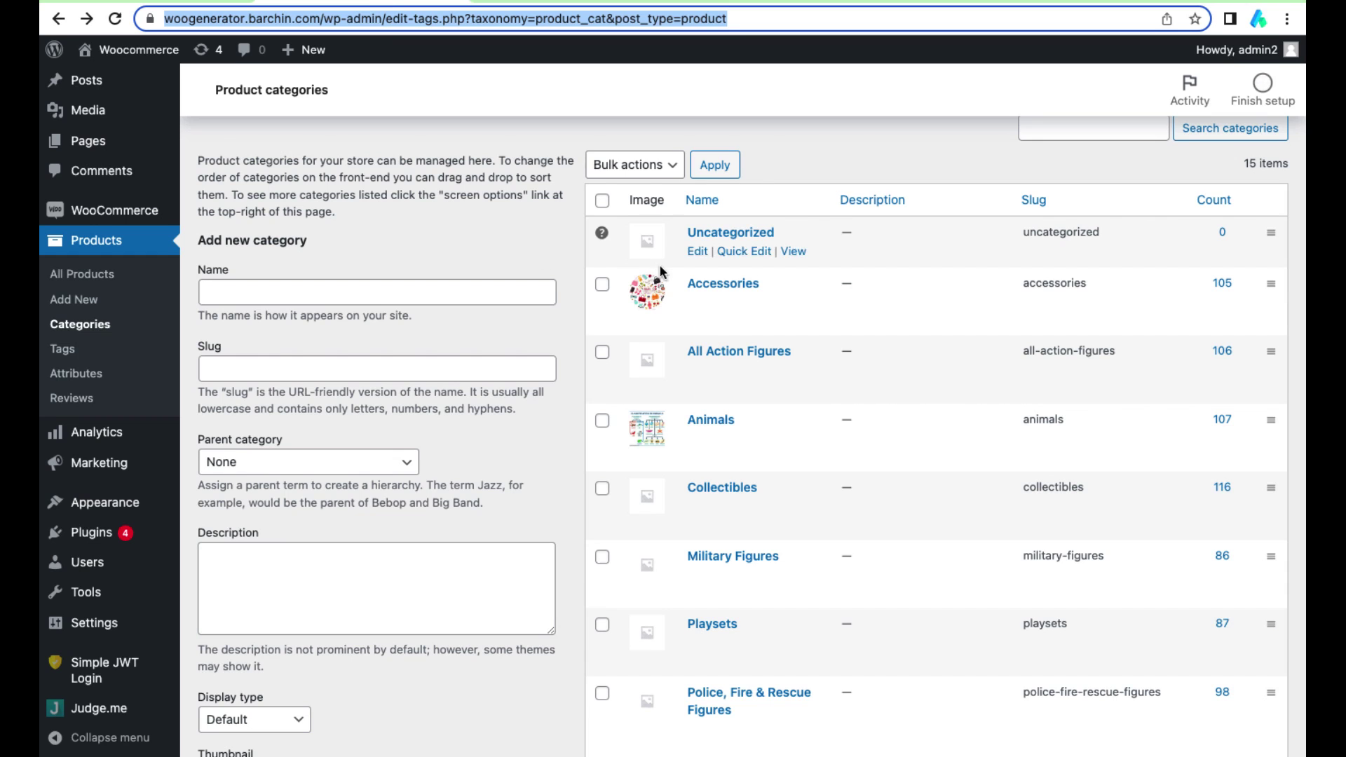
pyautogui.click(147, 6)
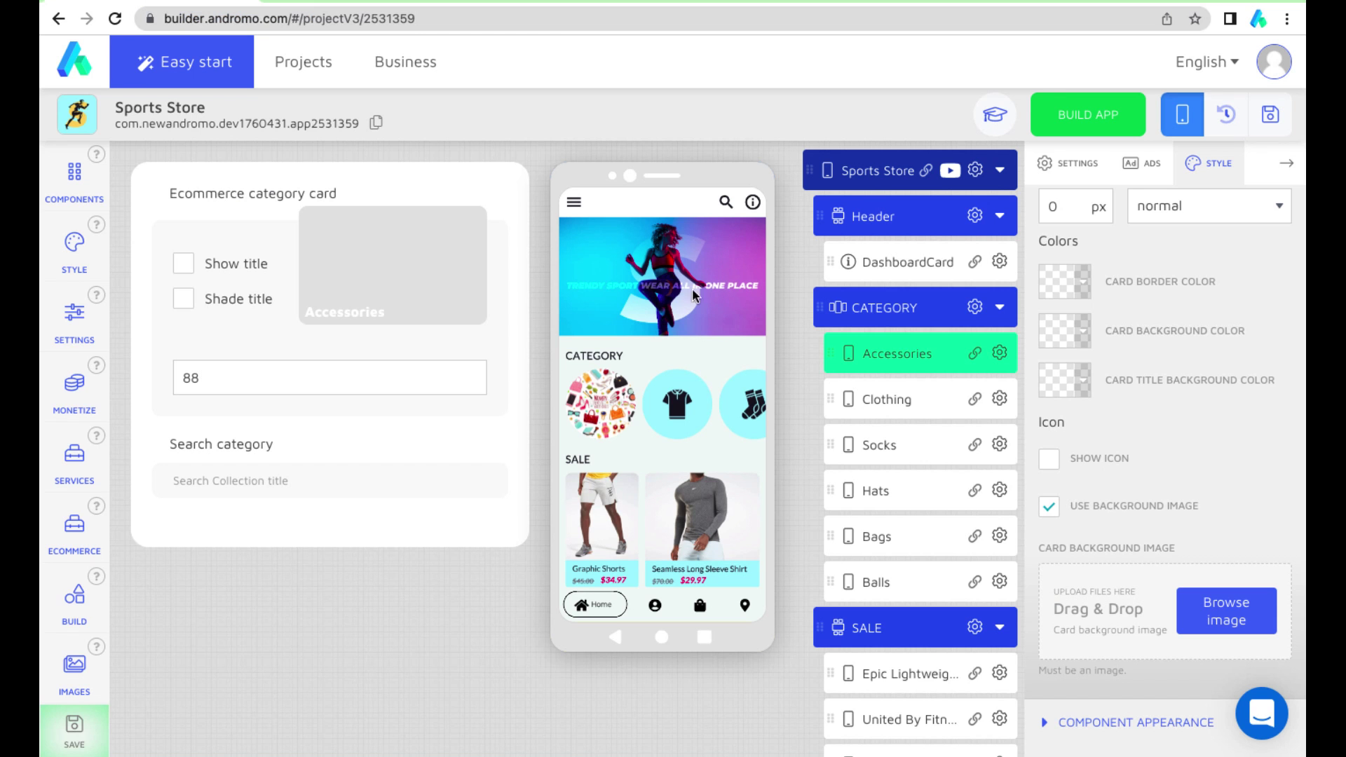
pyautogui.click(1268, 130)
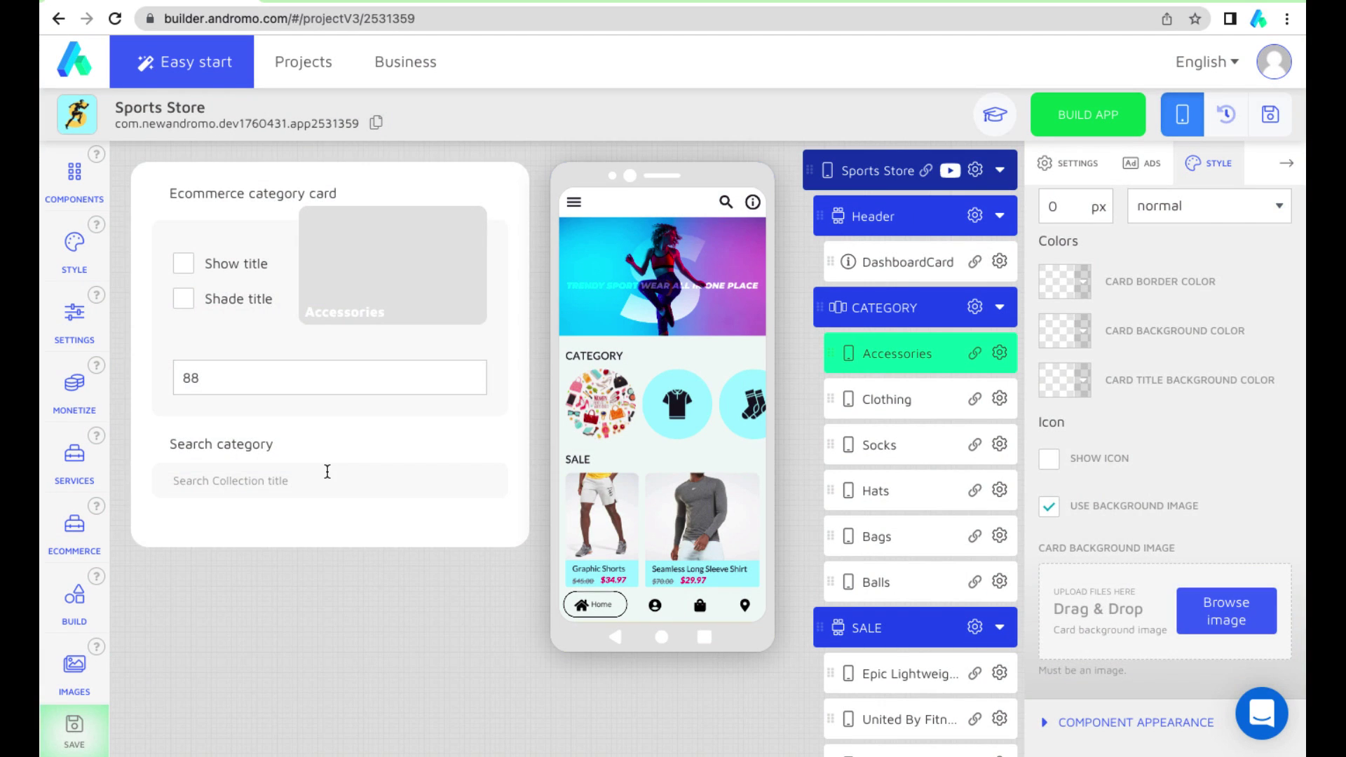
pyautogui.click(645, 567)
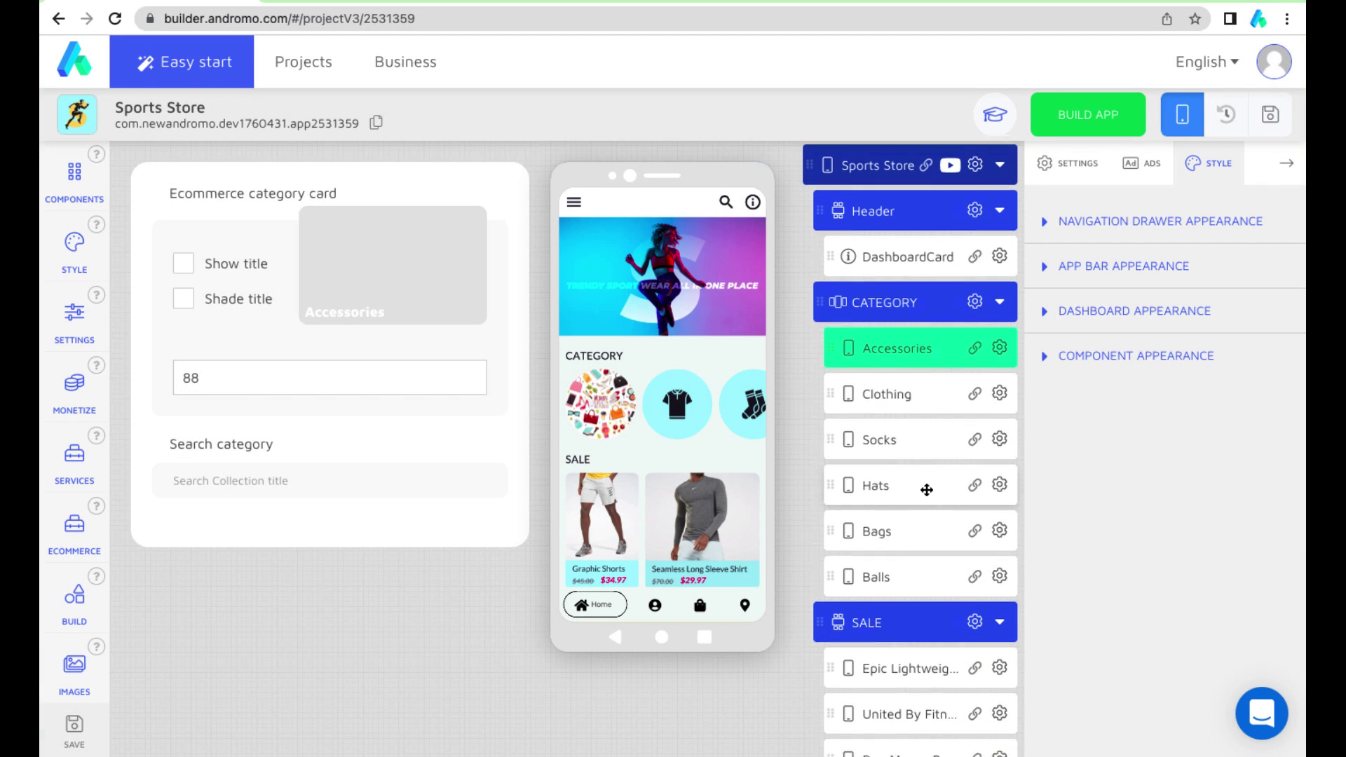
# - Open the Epic Lightweight Graphic Shorts sale product, then return to the WooCommerce categories page
pyautogui.scroll(-3, 925, 484)
pyautogui.click(886, 474)
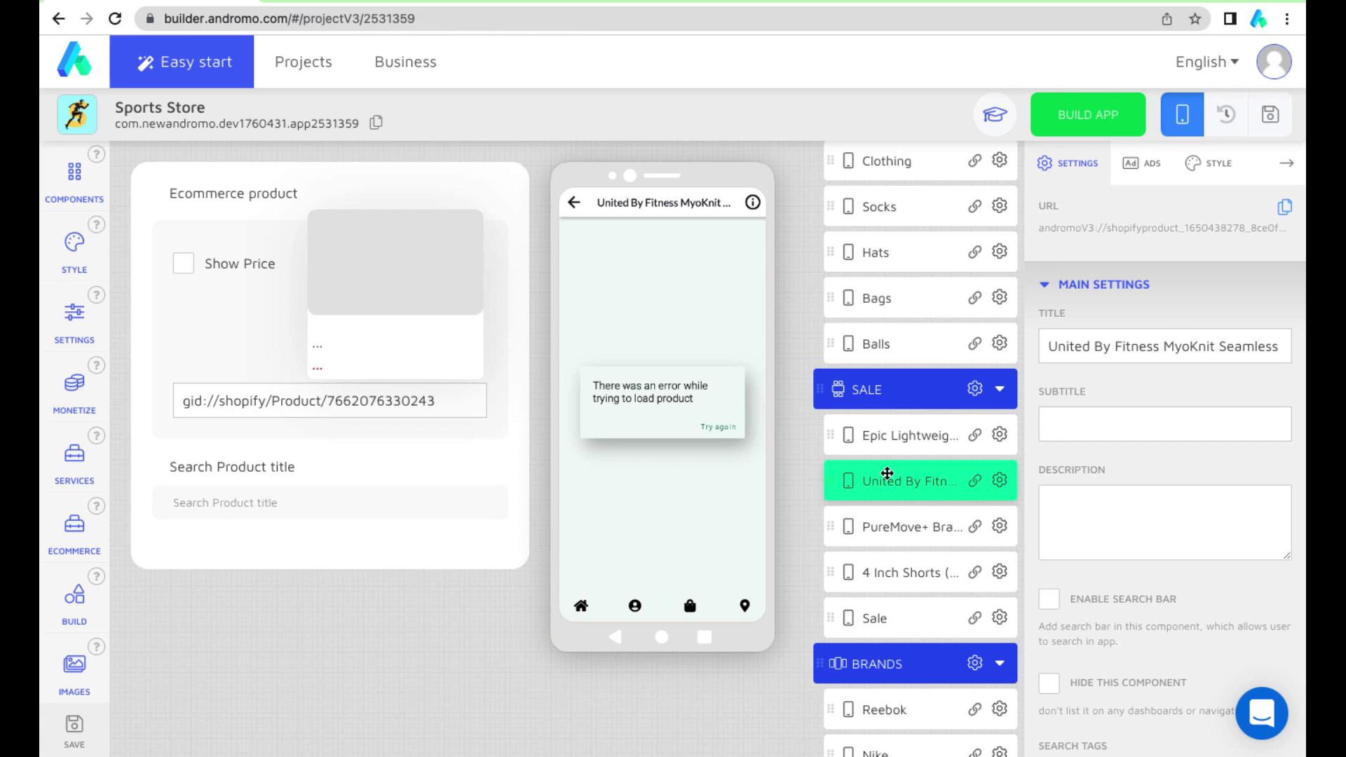
pyautogui.click(907, 440)
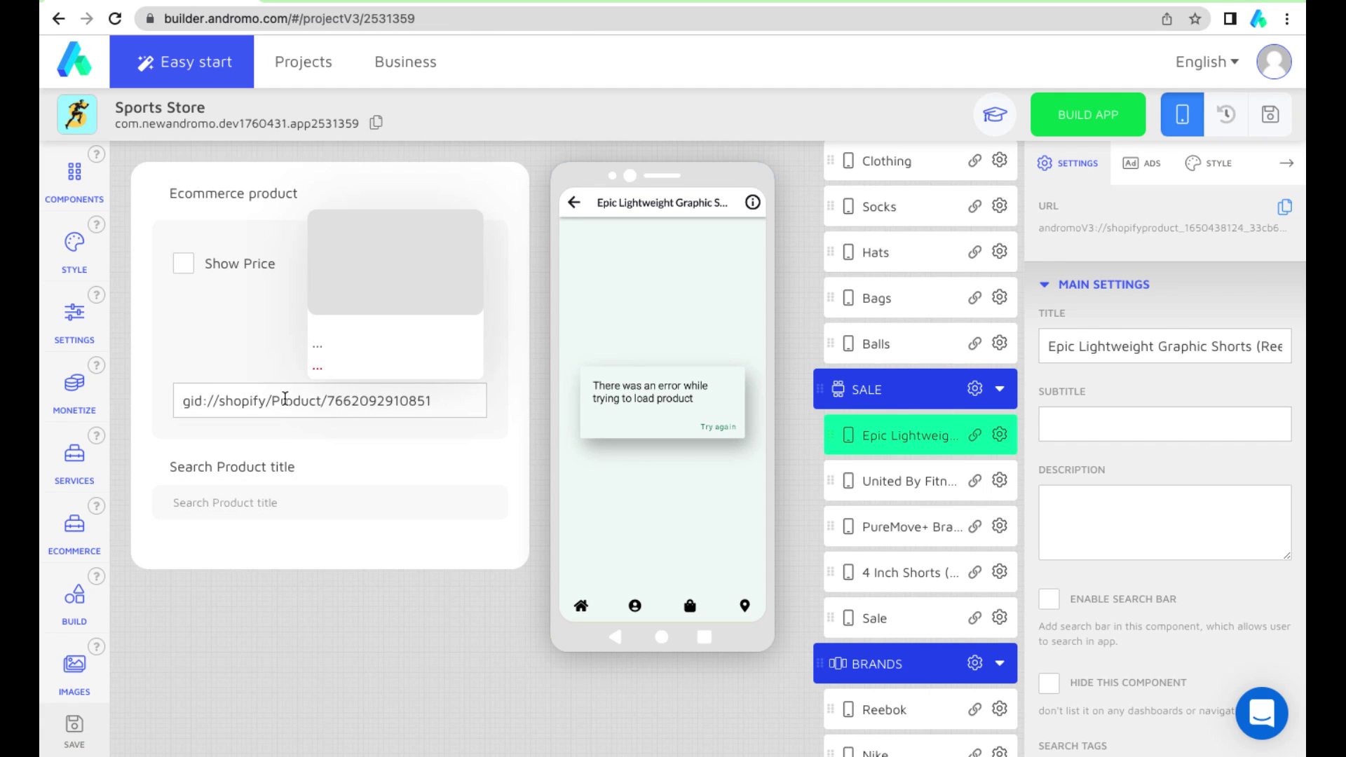
pyautogui.hotkey('ctrl', 'Tab')
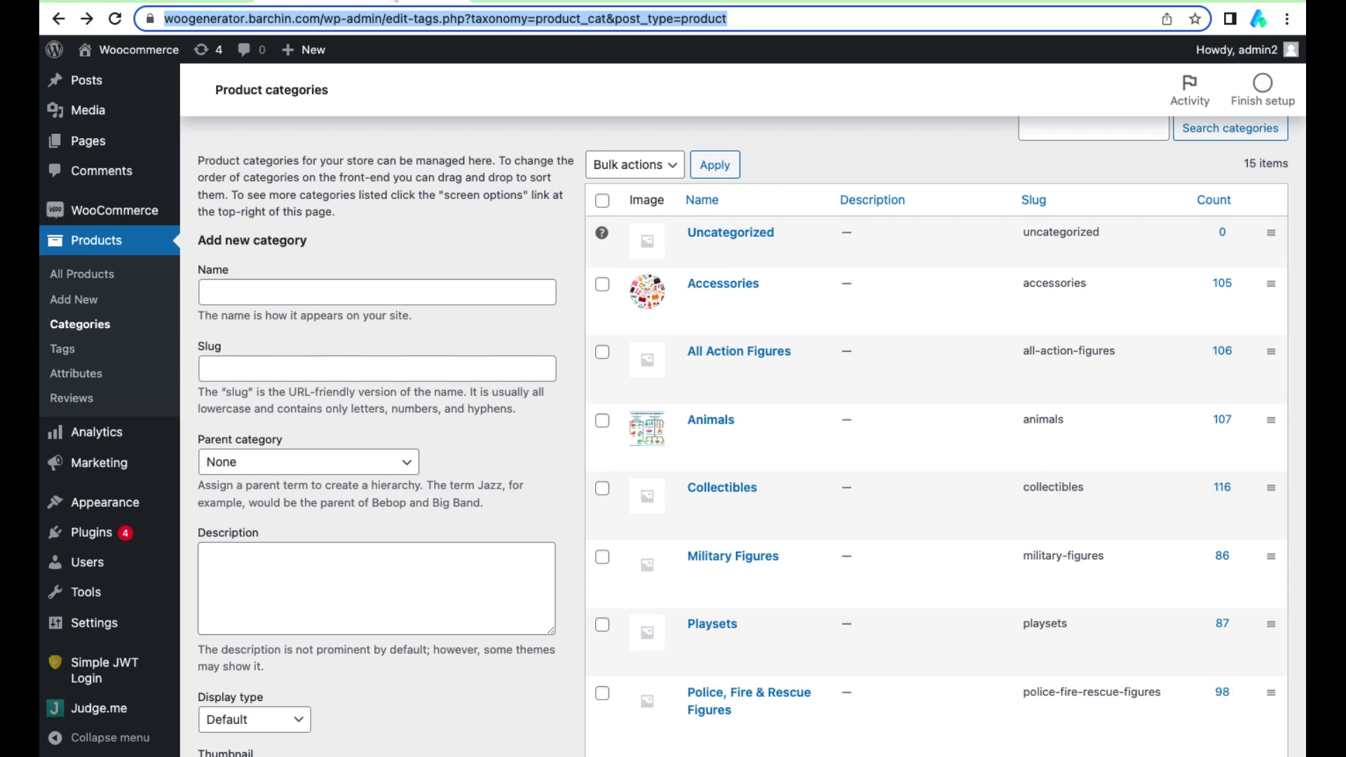
# - Copy the Mac Cool product's ID 3287 from the WooCommerce All Products list, then return to Andromo
pyautogui.click(101, 250)
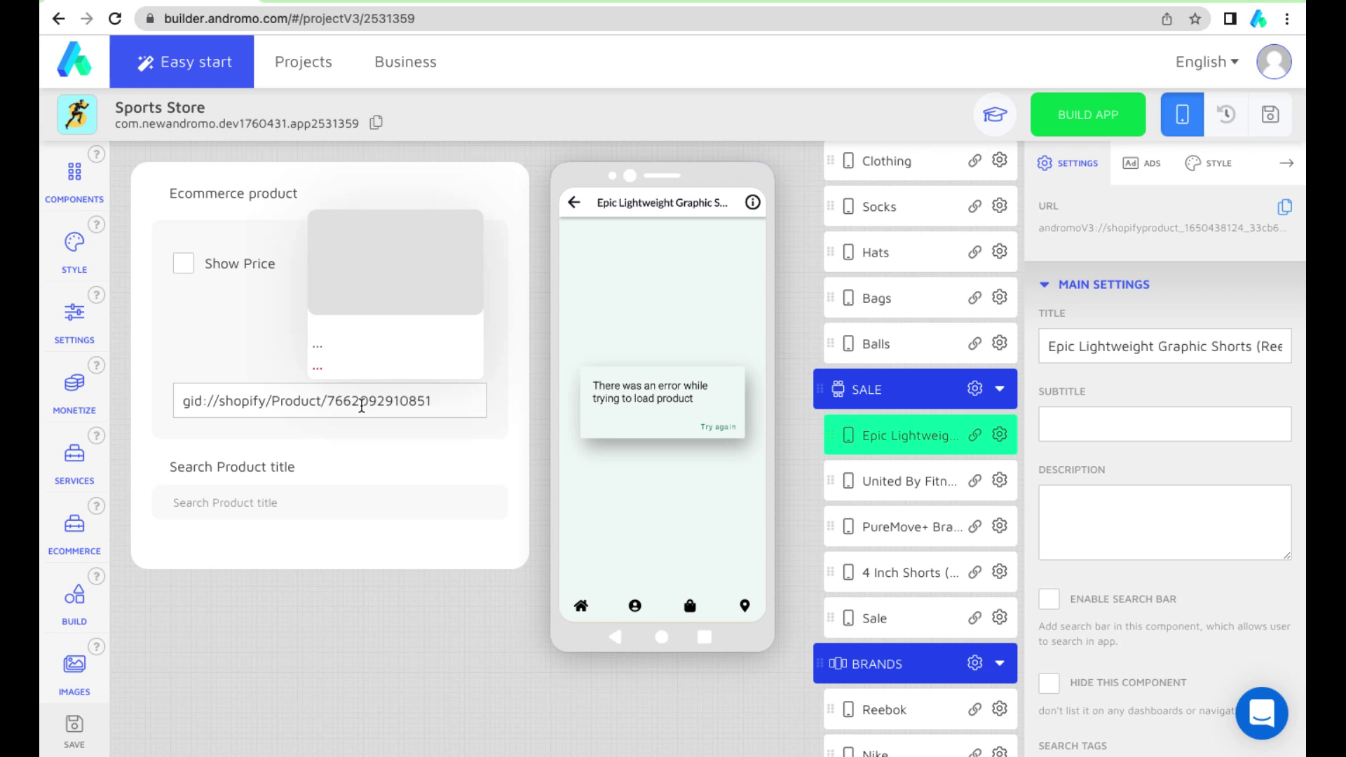
pyautogui.moveTo(307, 2)
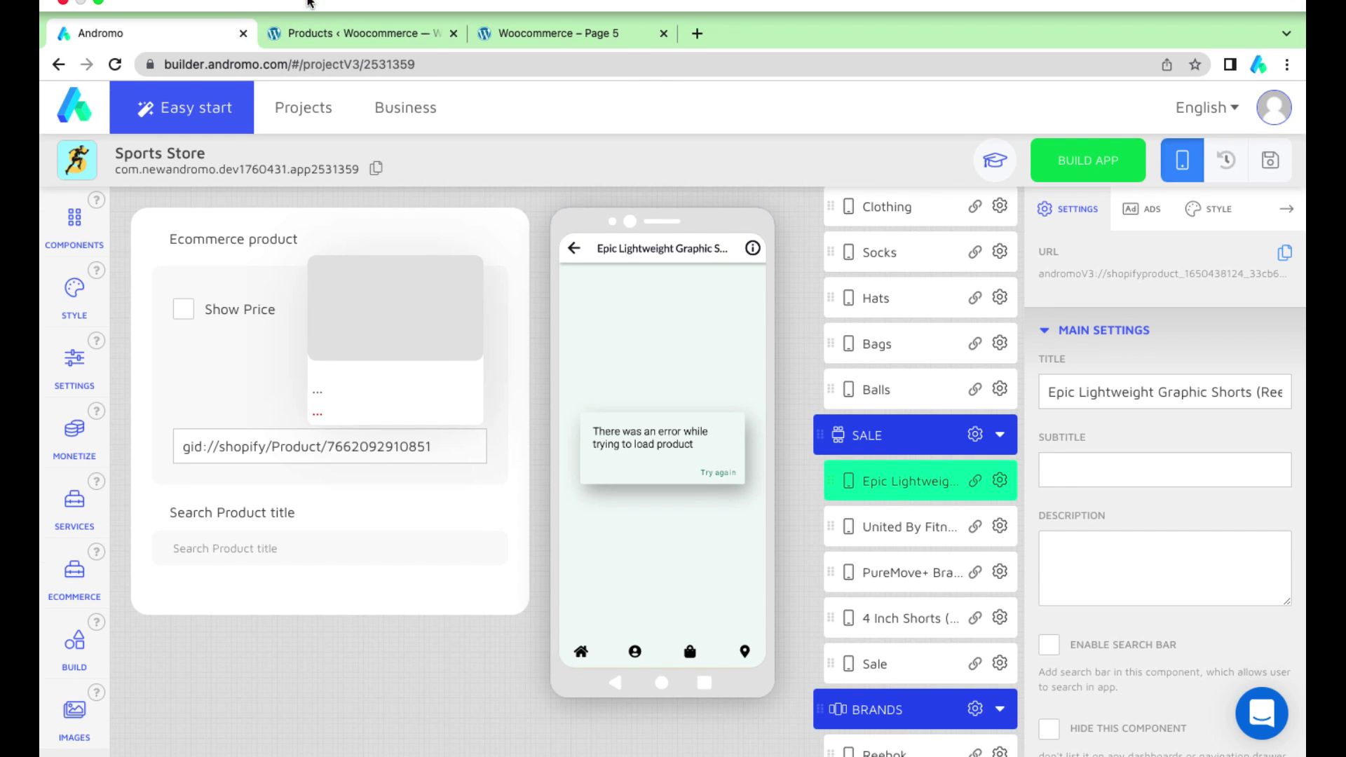
pyautogui.click(316, 42)
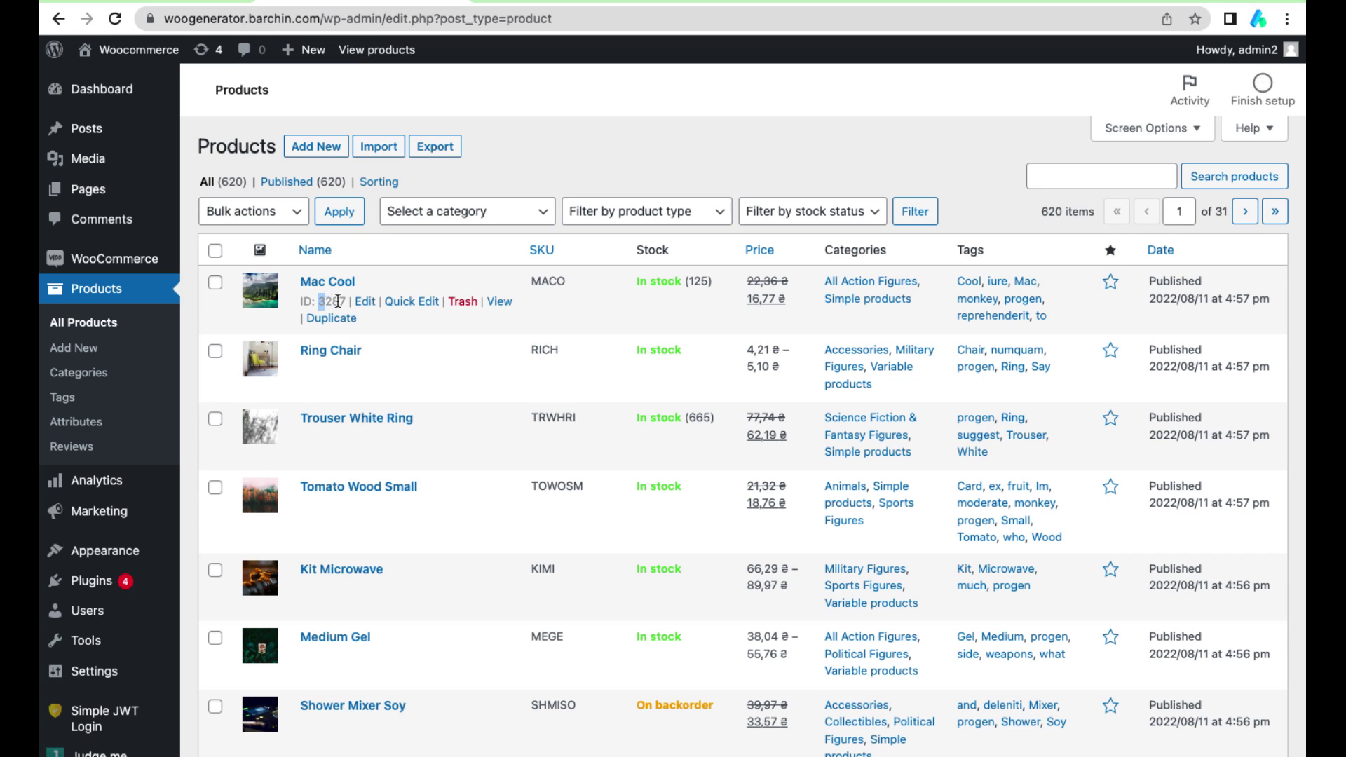
pyautogui.moveTo(338, 301); pyautogui.dragTo(345, 302)
pyautogui.press('super+c')
pyautogui.click(167, 3)
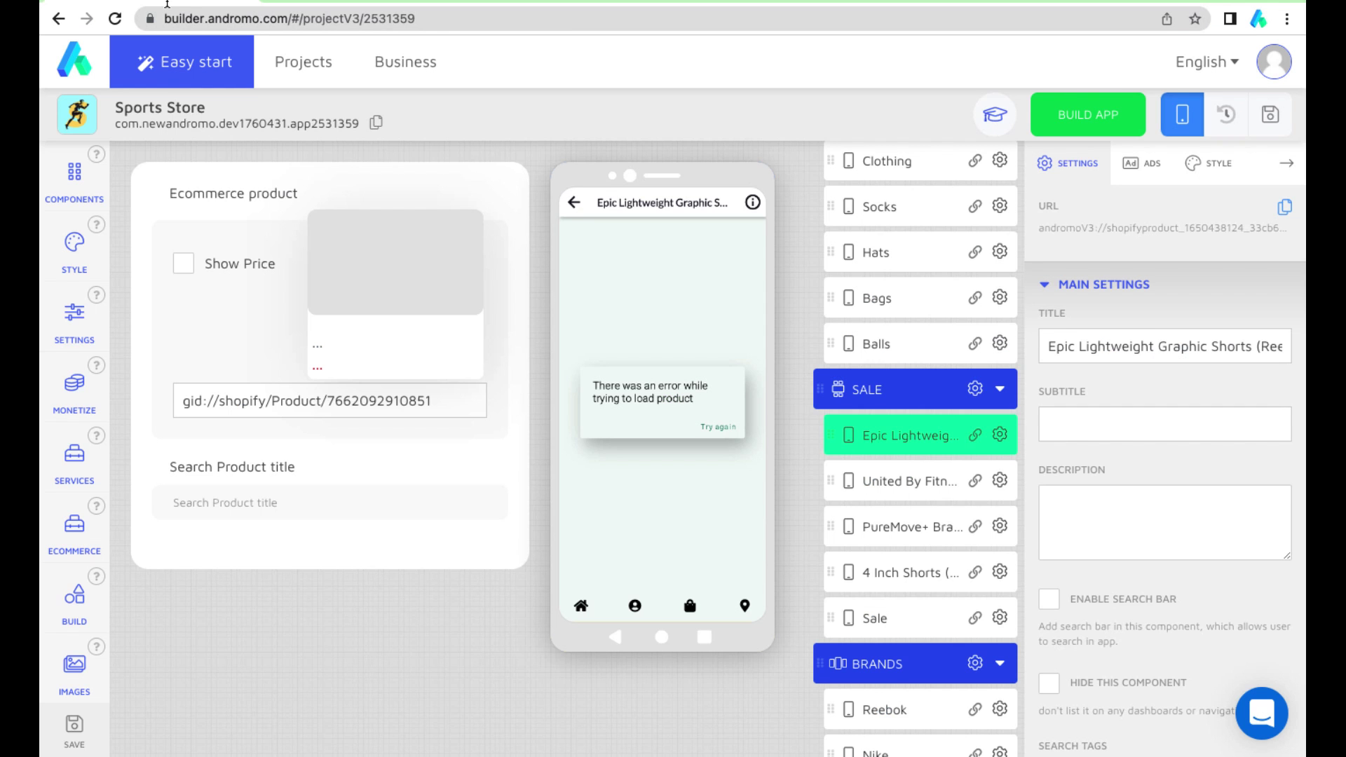
# - Replace the Epic Lightweight sale item's product ID with 3287 and save the project
pyautogui.press('super+a')
pyautogui.press('BackSpace')
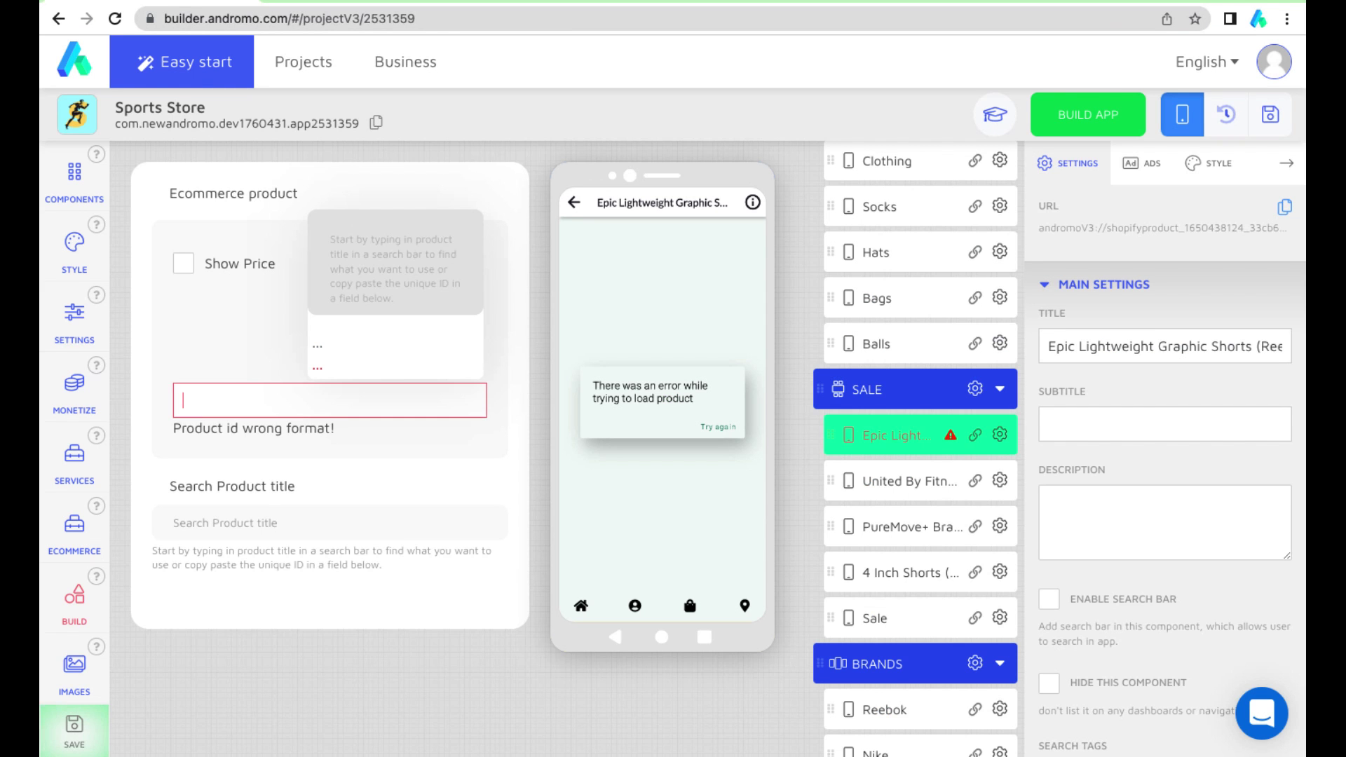
pyautogui.press('super+v')
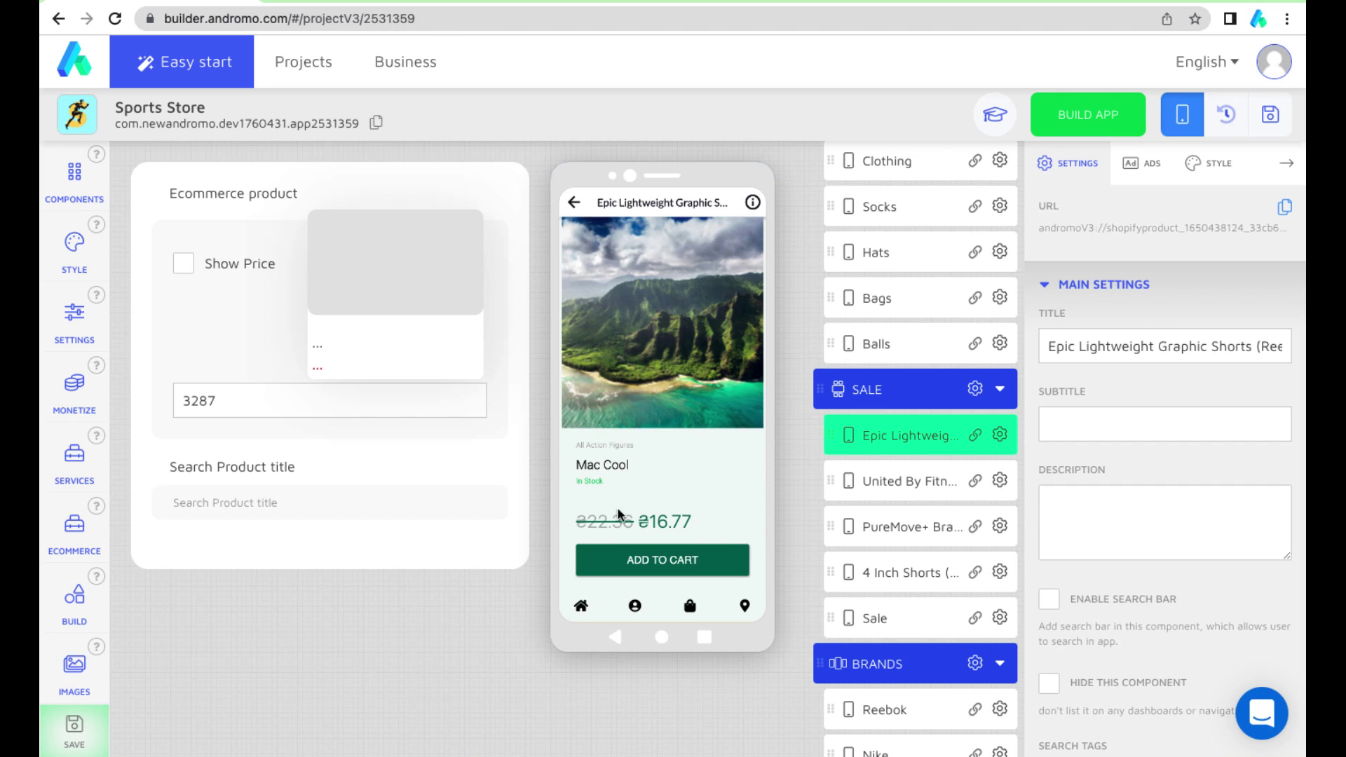
pyautogui.click(537, 432)
pyautogui.click(633, 419)
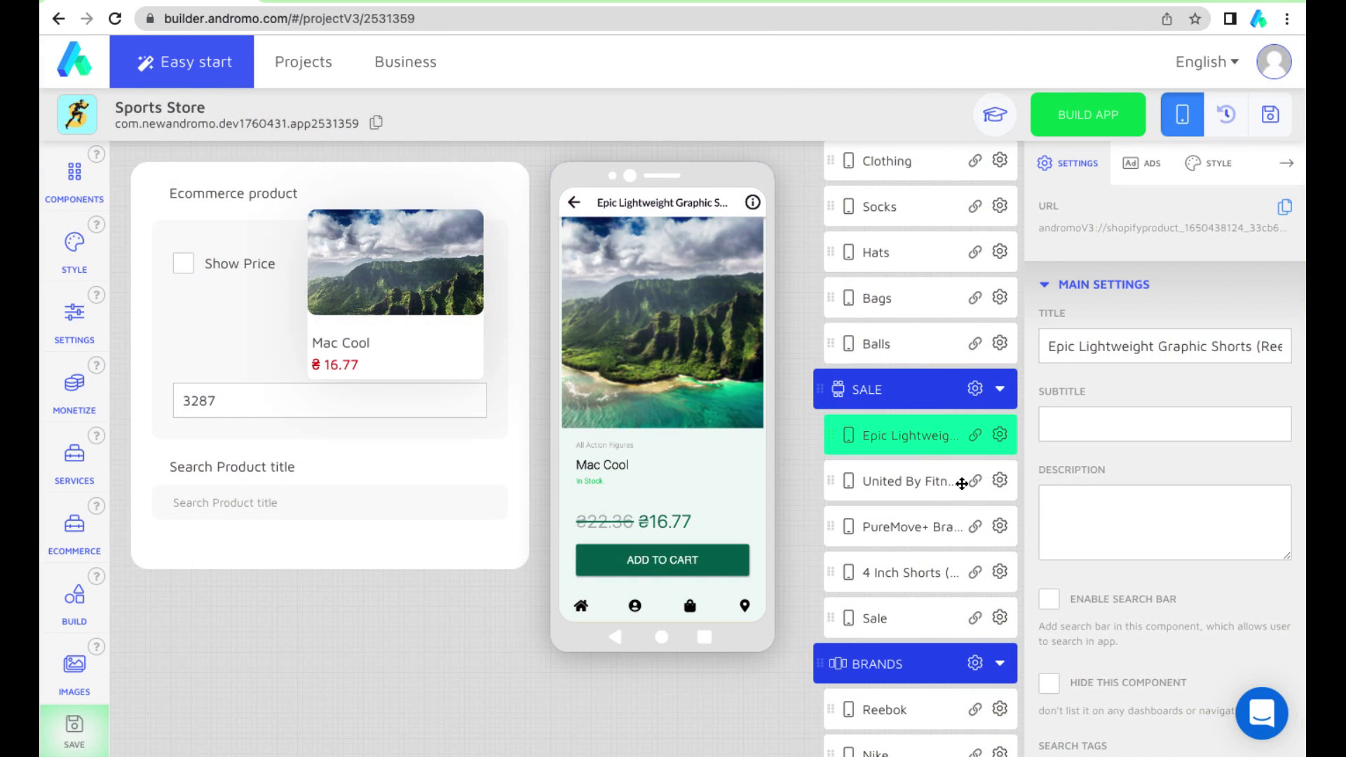
pyautogui.click(886, 491)
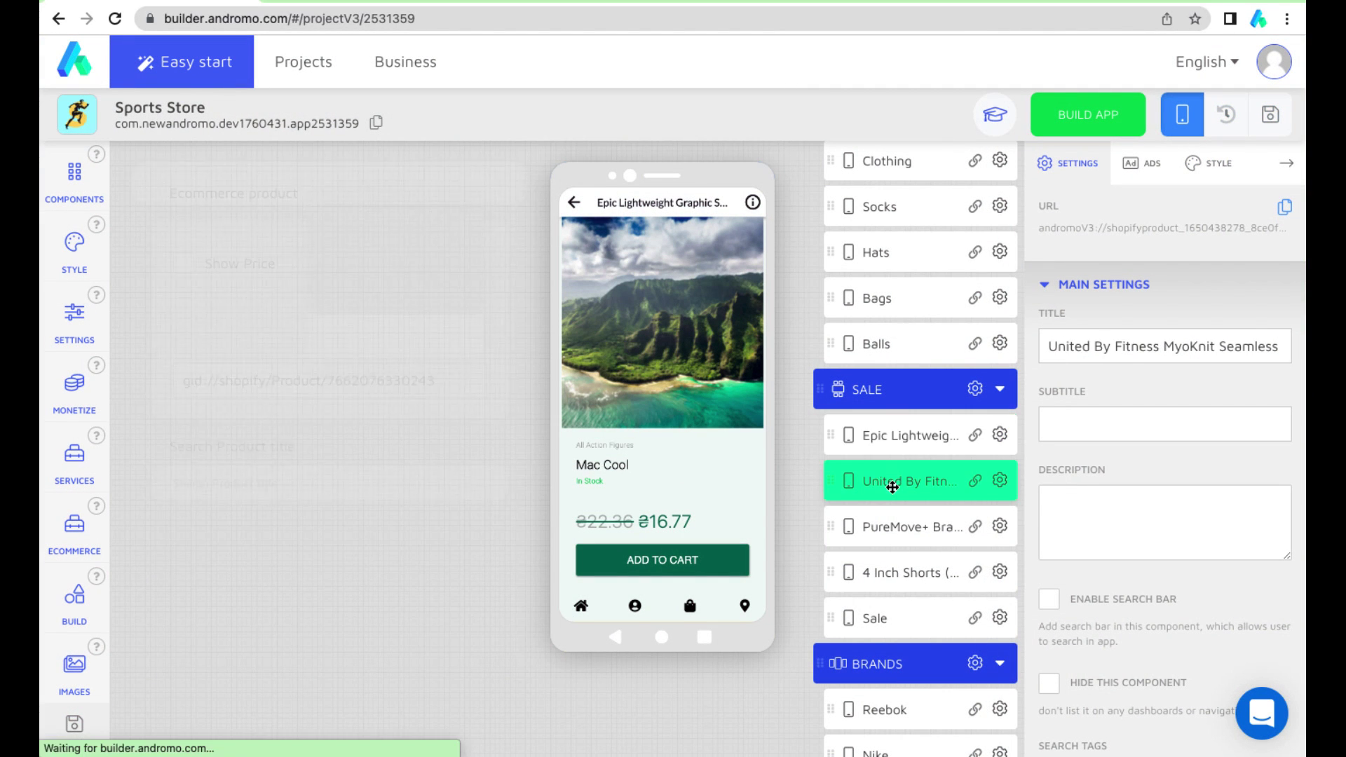
# - Set the United By Fitness item's product to Mac Cool through title search, then save
pyautogui.click(226, 509)
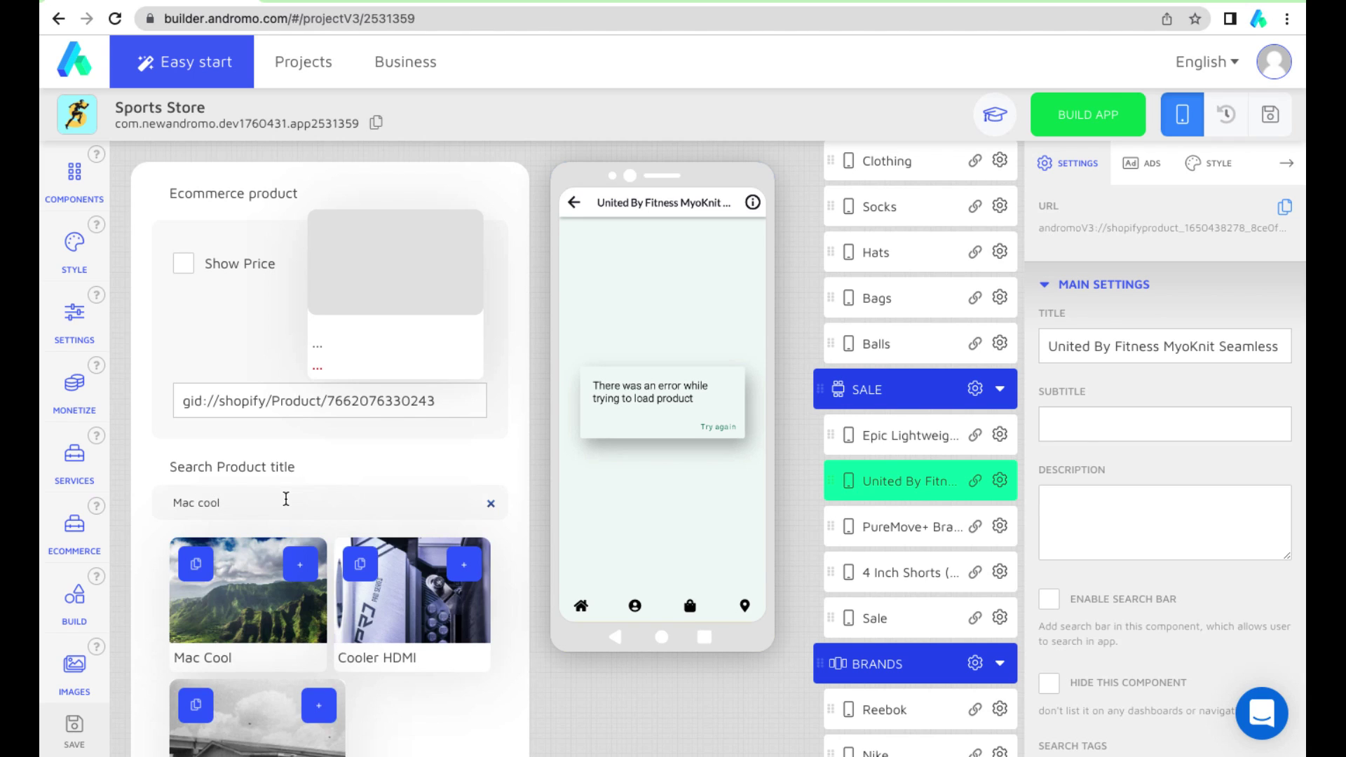
pyautogui.scroll(-2, 414, 494)
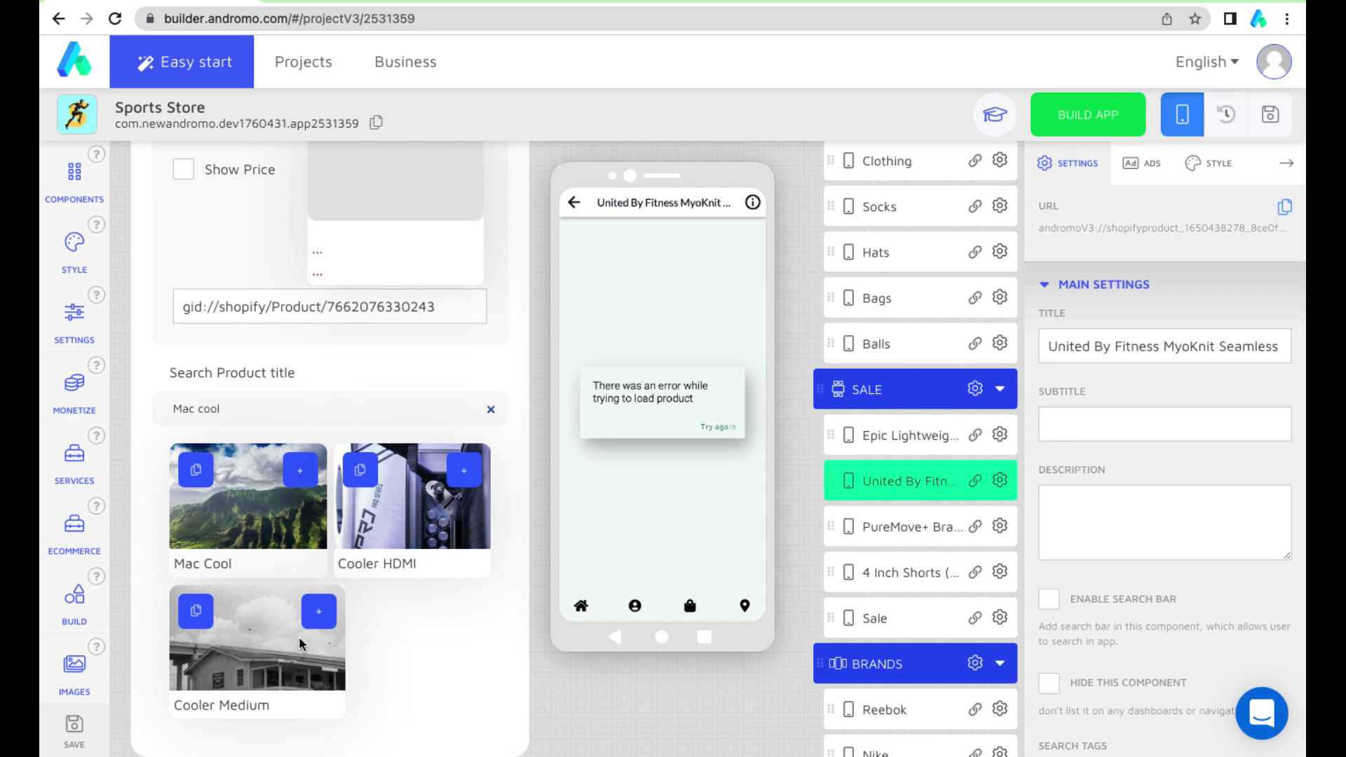
pyautogui.click(301, 476)
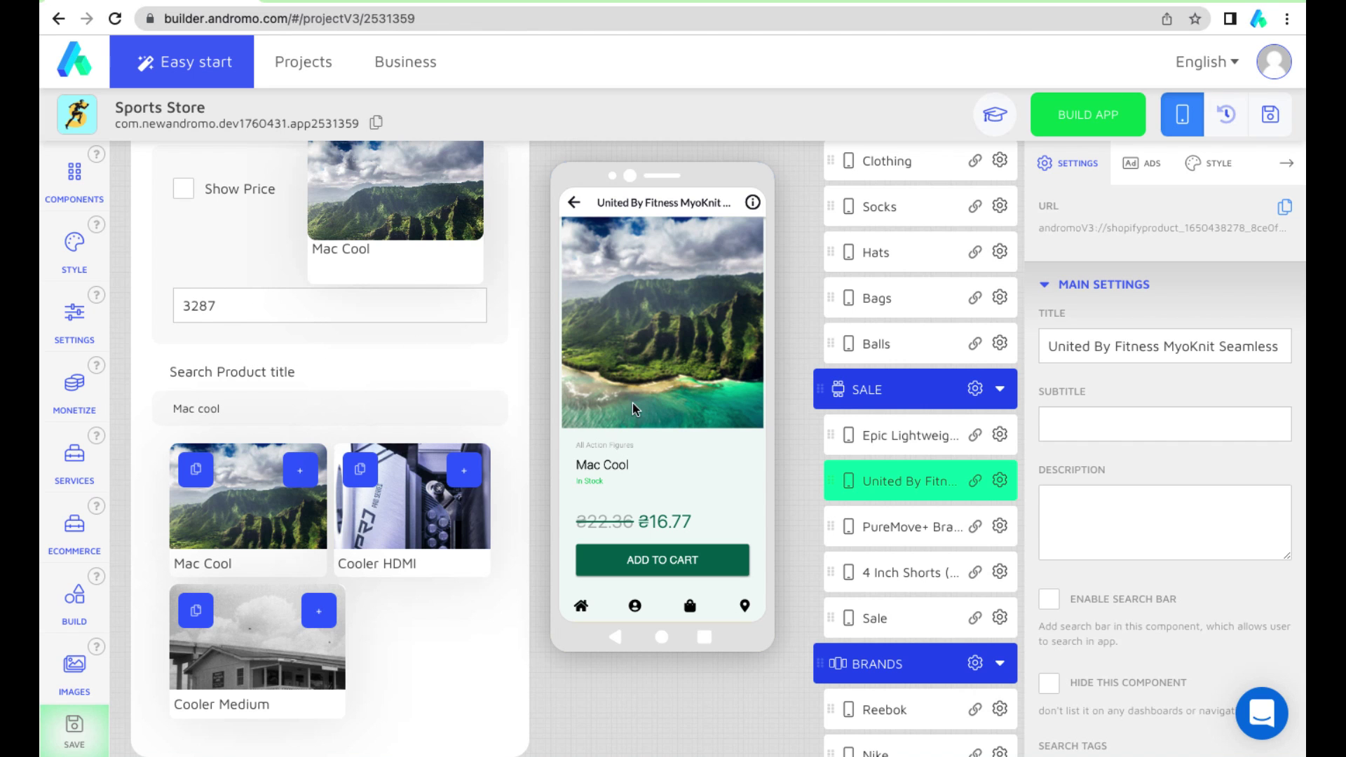
pyautogui.click(1269, 133)
pyautogui.click(638, 419)
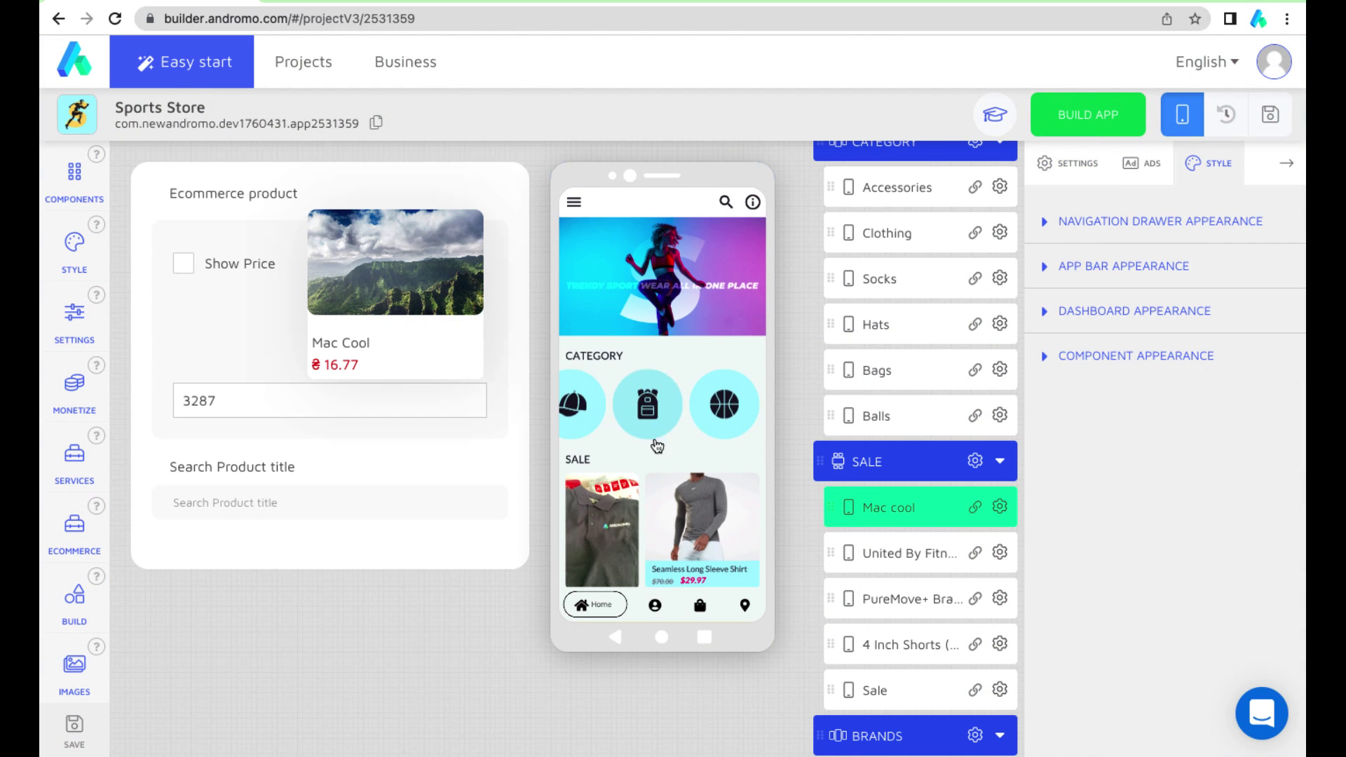
pyautogui.scroll(-4, 651, 462)
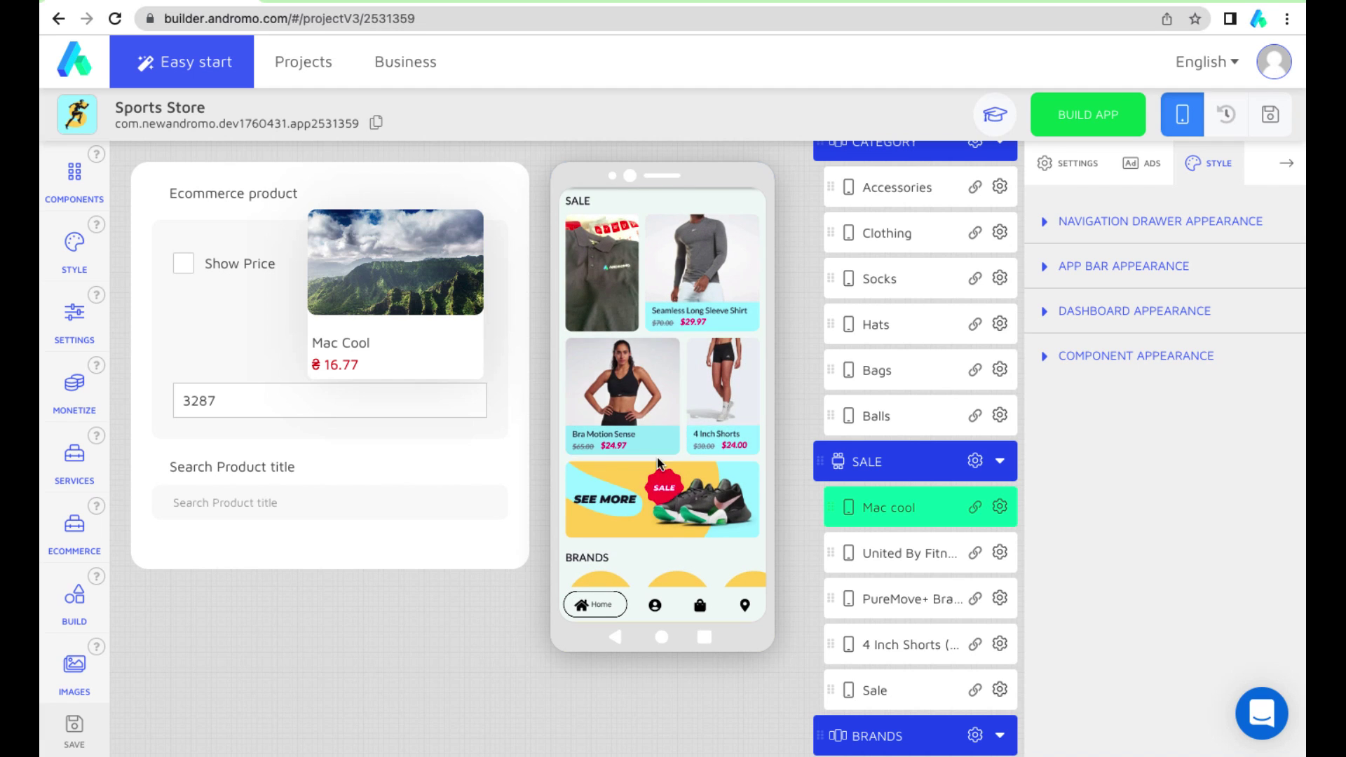
pyautogui.scroll(5, 659, 463)
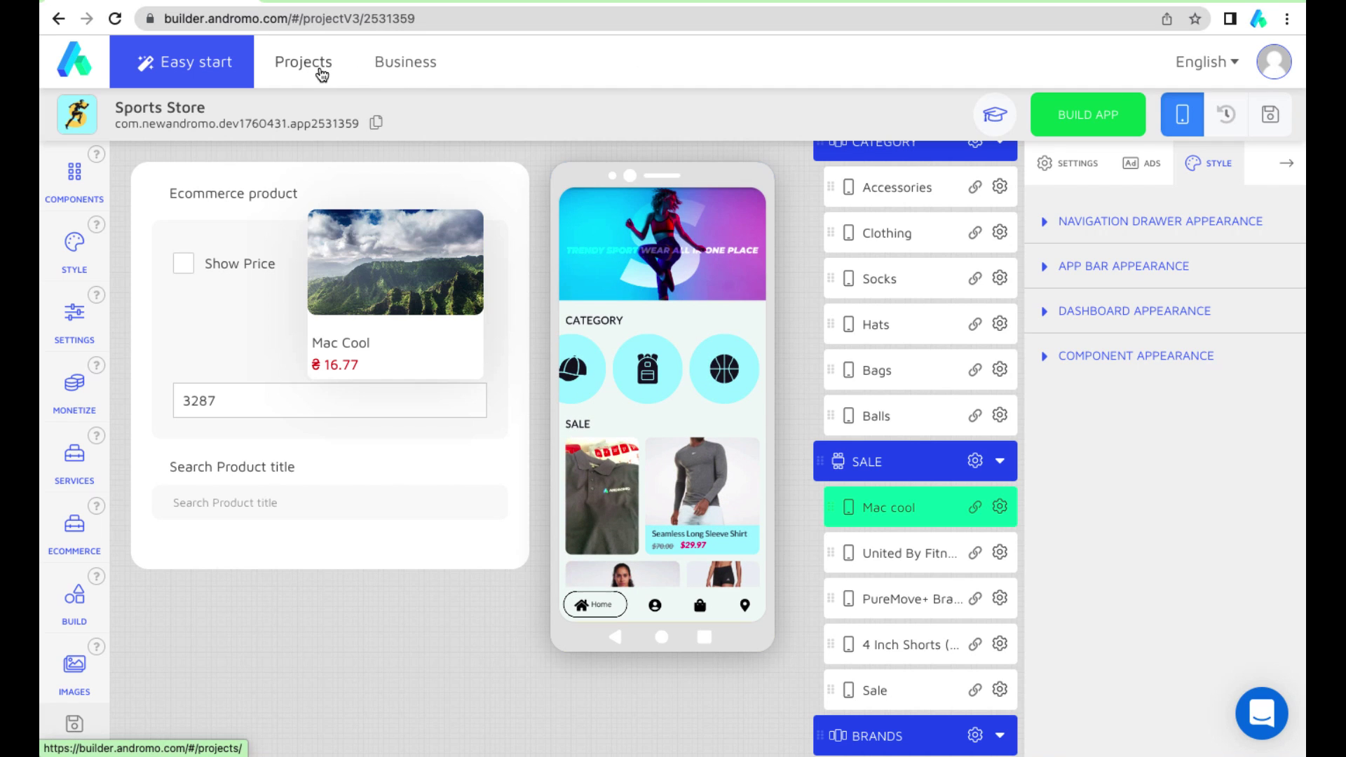
# - Create a new Andromo project named 'Sports store1'
pyautogui.click(319, 67)
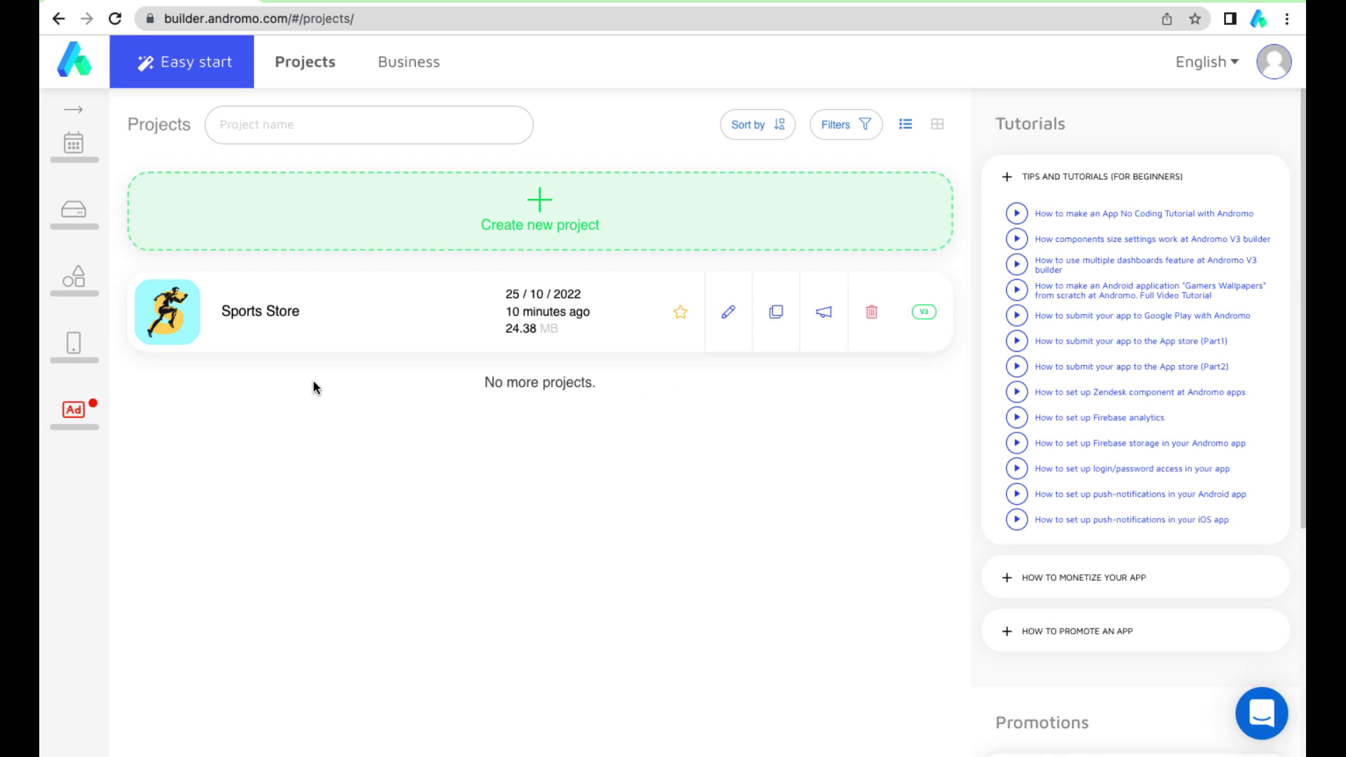
pyautogui.click(547, 210)
pyautogui.write('Sports store1')
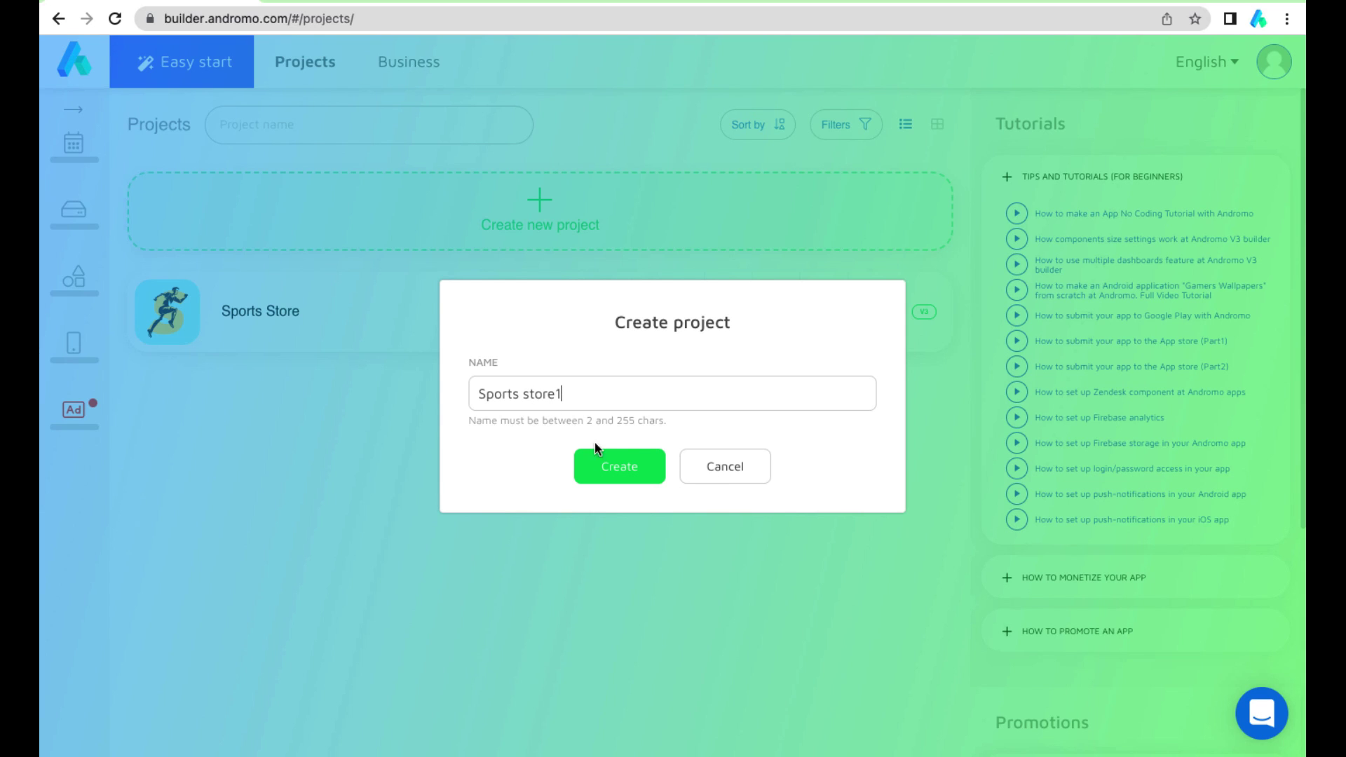
pyautogui.click(631, 462)
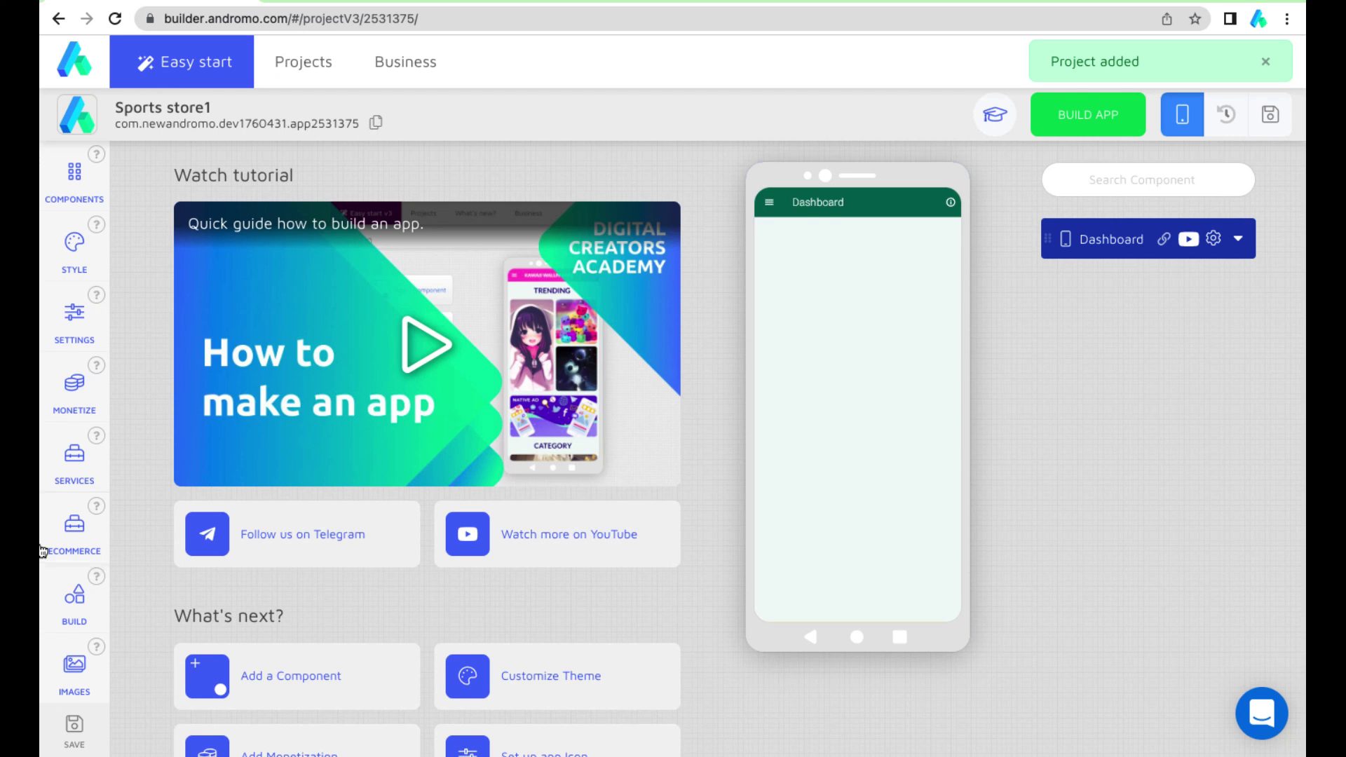
# - Enable WooCommerce for the app with store URL woogenerator.barchin.com
pyautogui.click(77, 549)
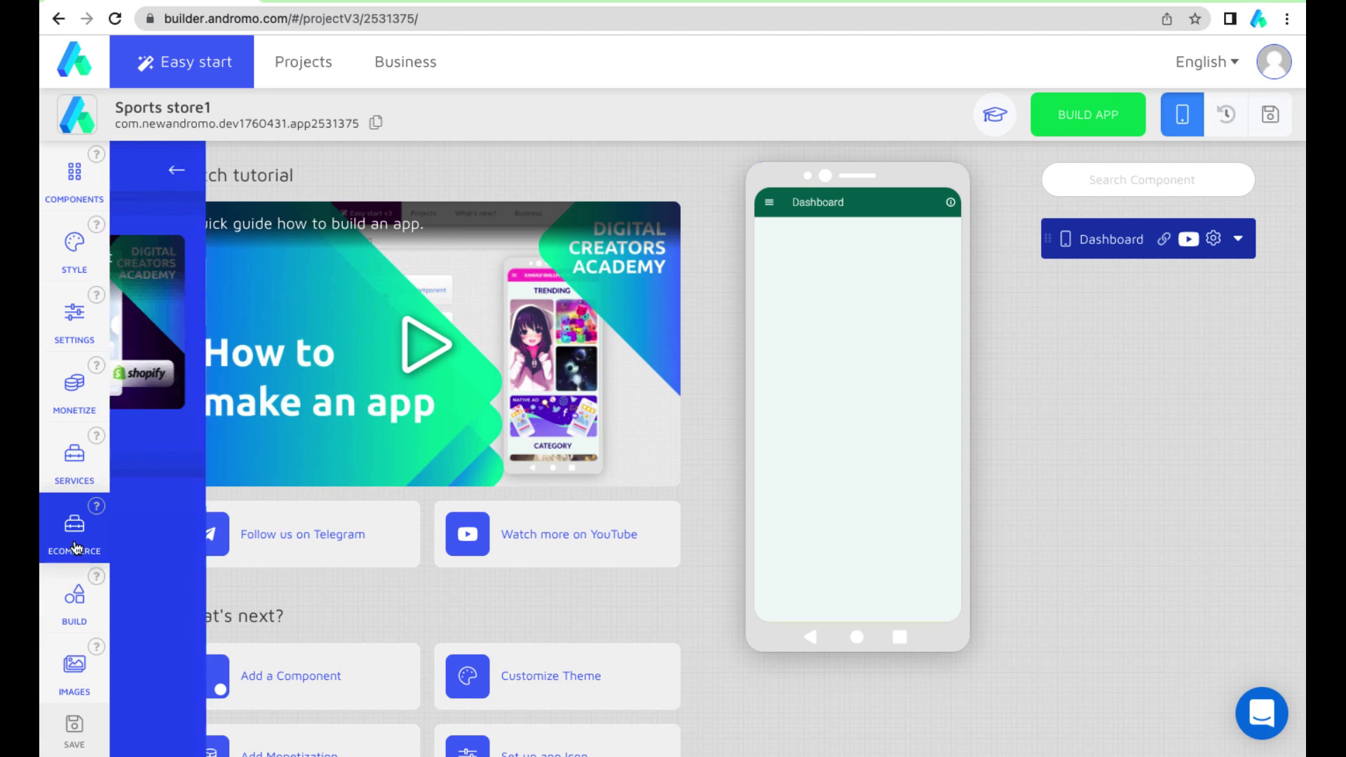
pyautogui.click(142, 449)
pyautogui.click(198, 510)
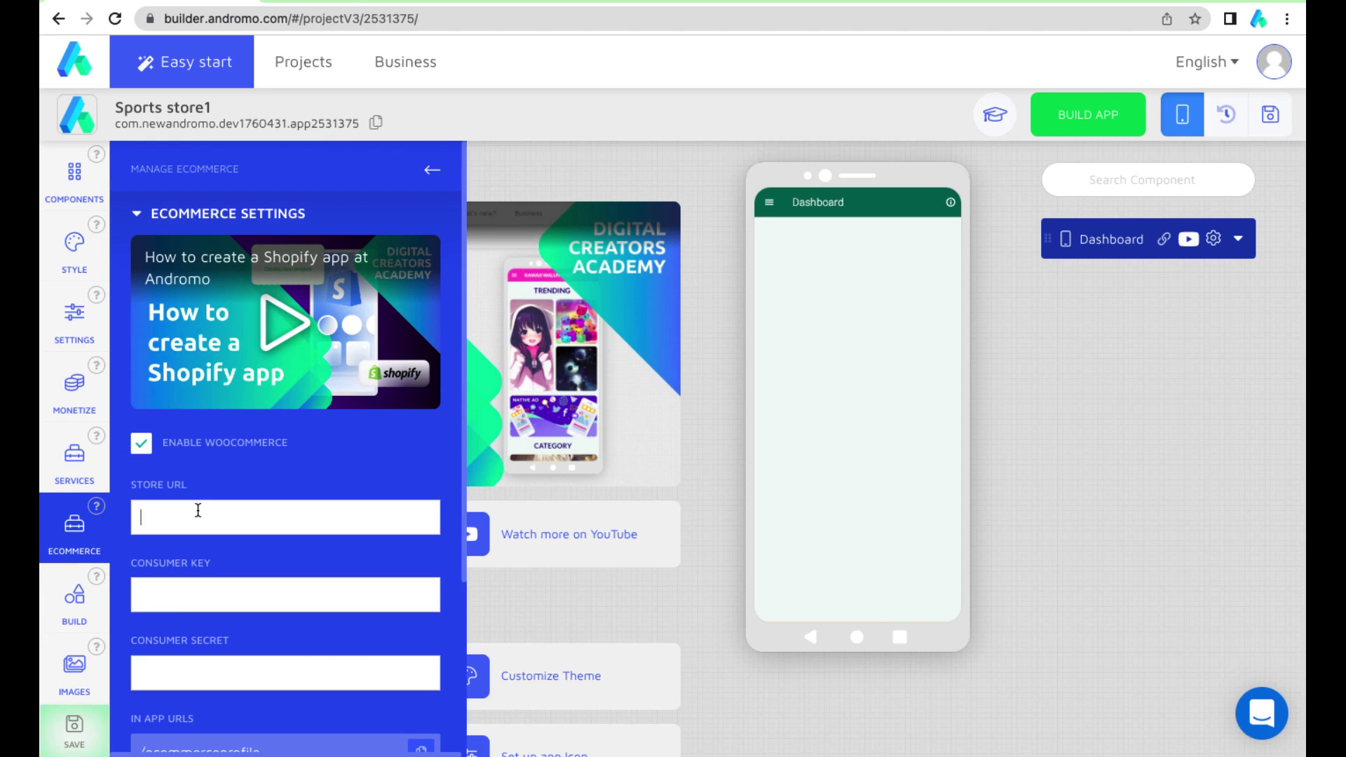
pyautogui.press('super+Tab')
pyautogui.press('super+l')
pyautogui.press('super+c')
pyautogui.press('super+Tab')
pyautogui.press('super+v')
# - Paste the store's consumer key from the notes into the Consumer Key field
pyautogui.press('super+Tab')
pyautogui.tripleClick(385, 105)
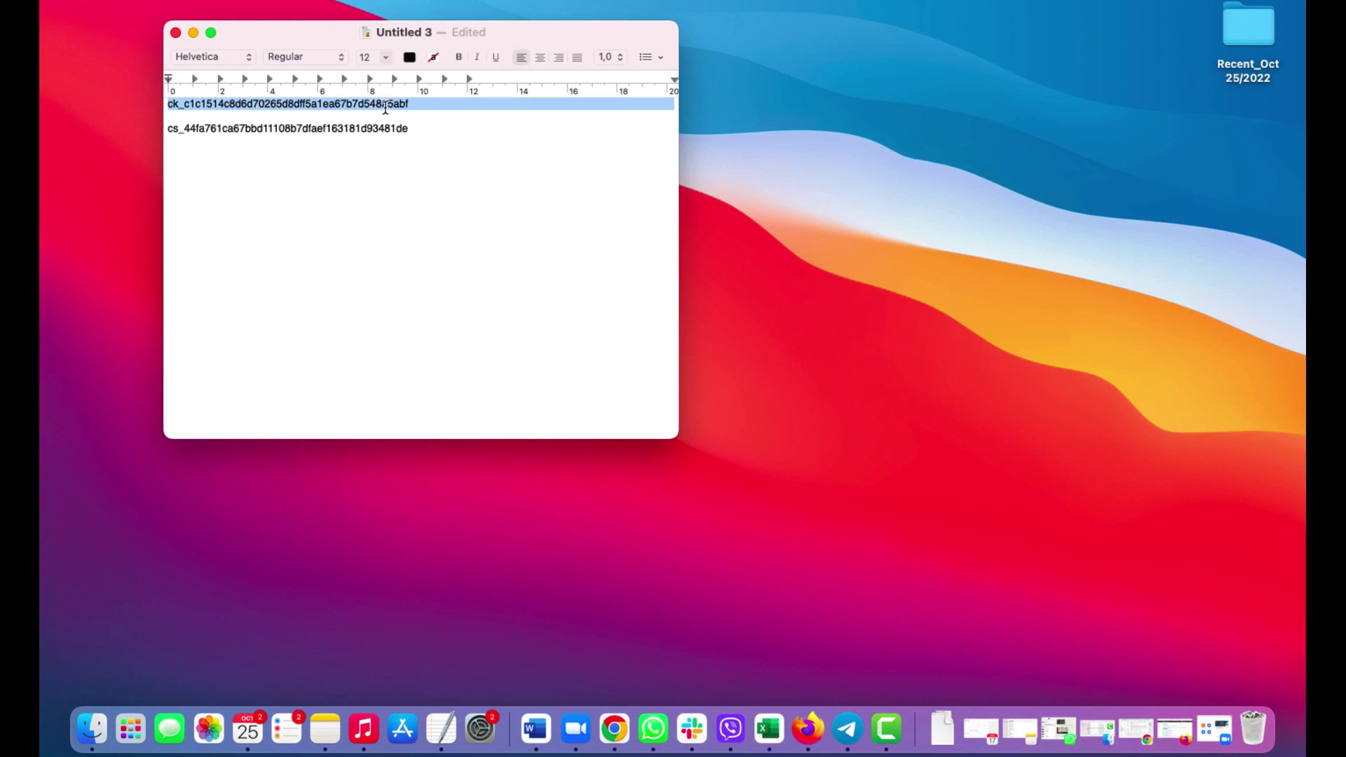
pyautogui.press('super+c')
pyautogui.press('super+Tab')
pyautogui.click(210, 592)
pyautogui.press('super+v')
# - Paste the consumer secret into the Consumer Secret field and close the Ecommerce panel
pyautogui.press('super+Tab')
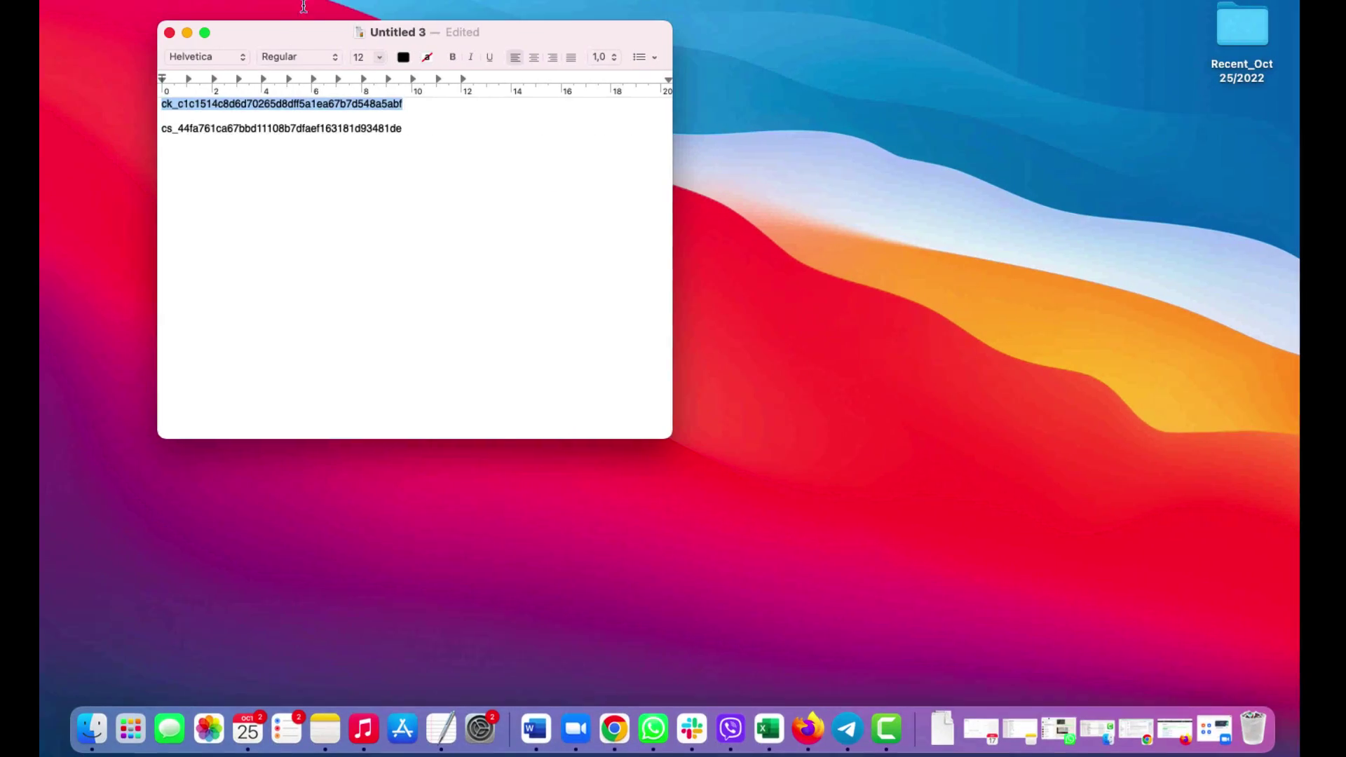
pyautogui.tripleClick(351, 129)
pyautogui.press('super+c')
pyautogui.press('super+Tab')
pyautogui.click(225, 666)
pyautogui.press('super+v')
pyautogui.scroll(-3, 397, 589)
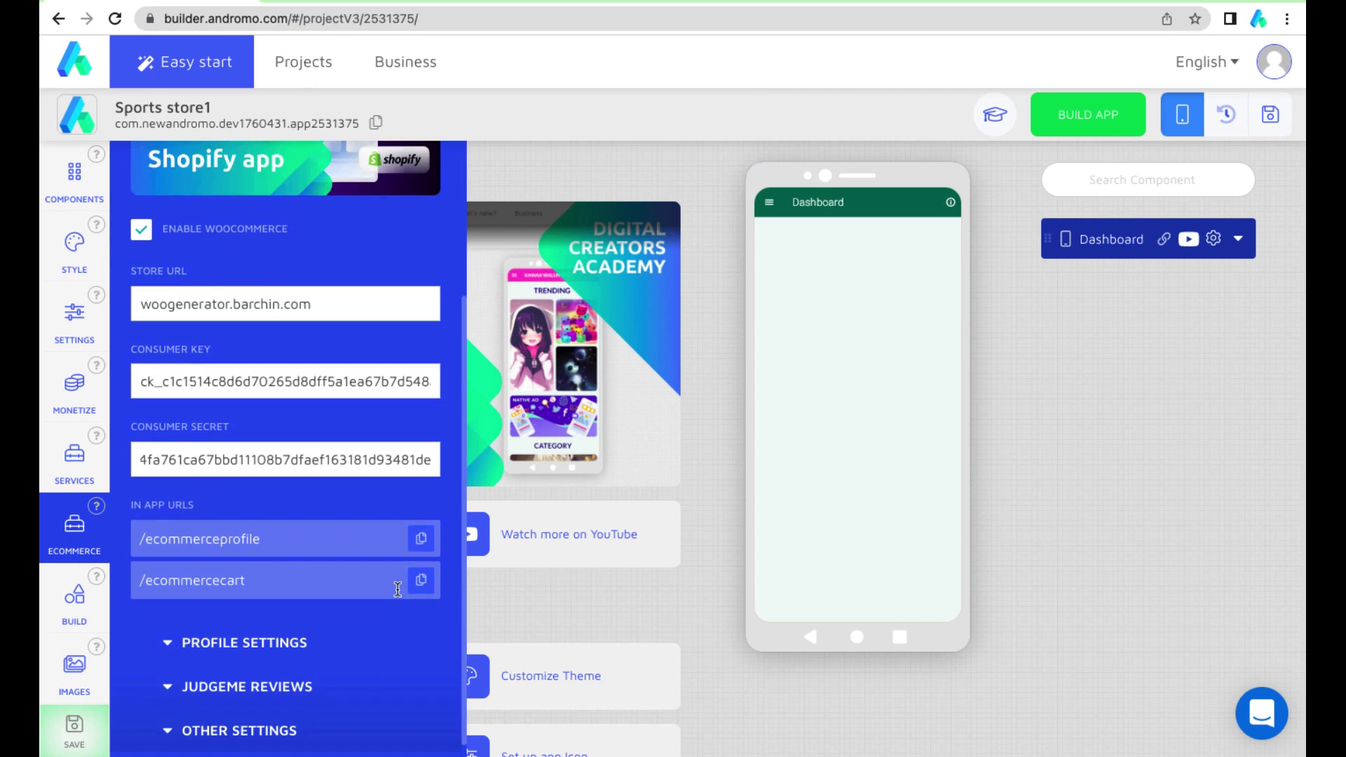
pyautogui.scroll(3, 398, 590)
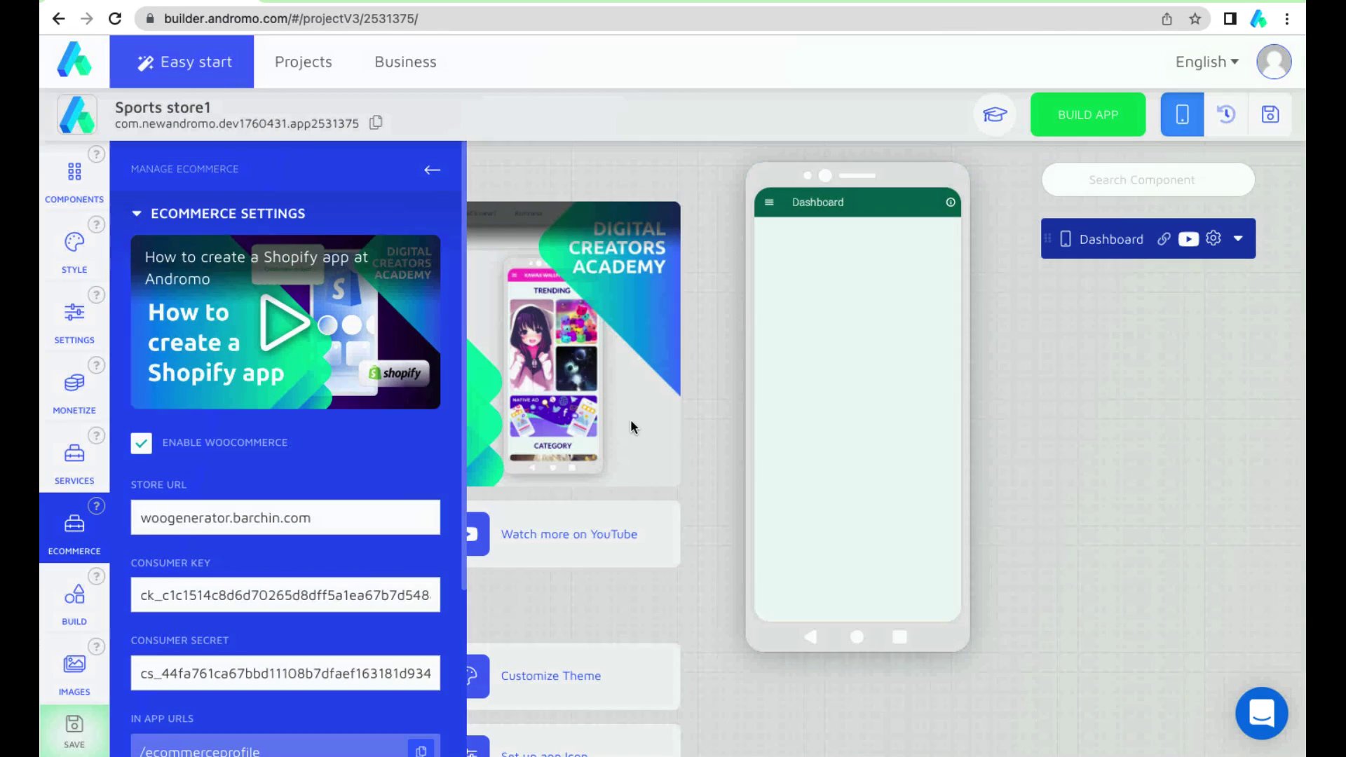
pyautogui.click(432, 169)
pyautogui.click(74, 176)
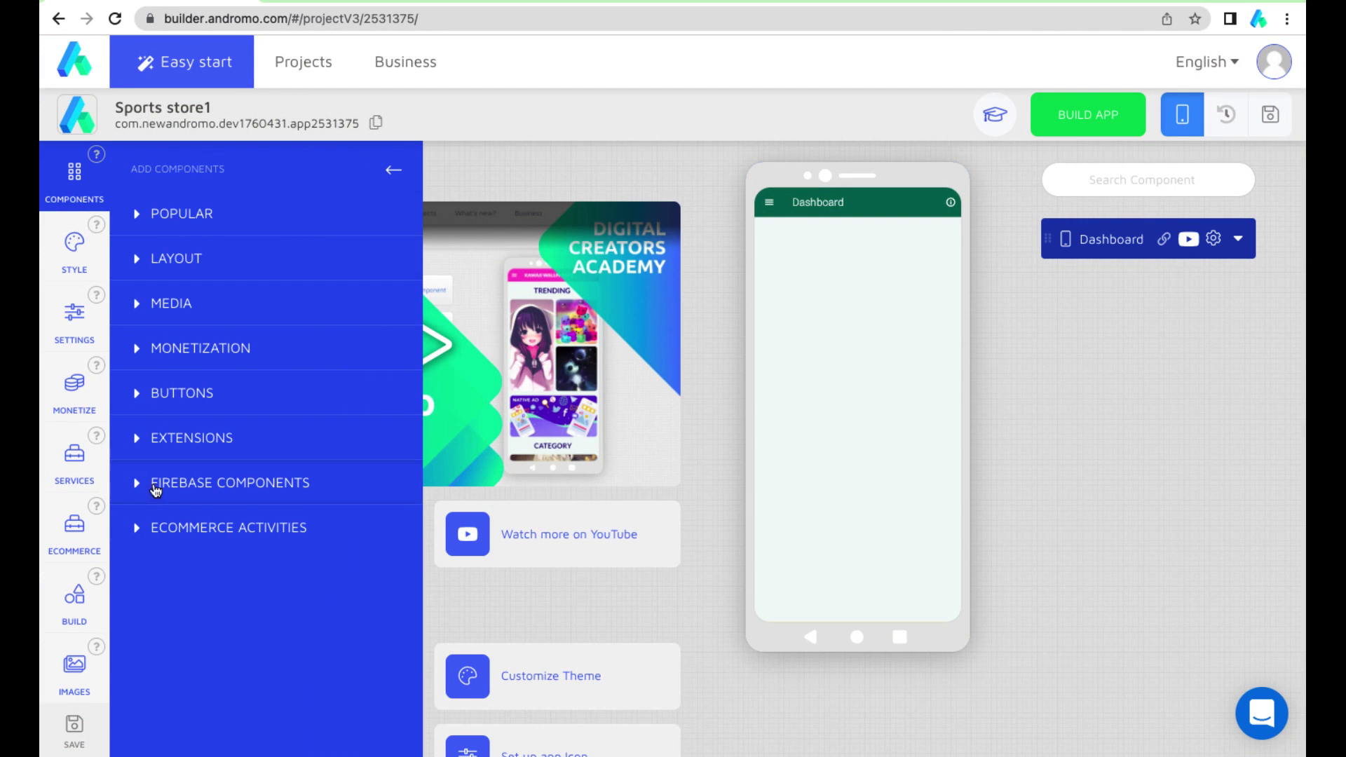
# - Add an Ecommerce Collection component from Ecommerce Activities to the Dashboard
pyautogui.click(143, 527)
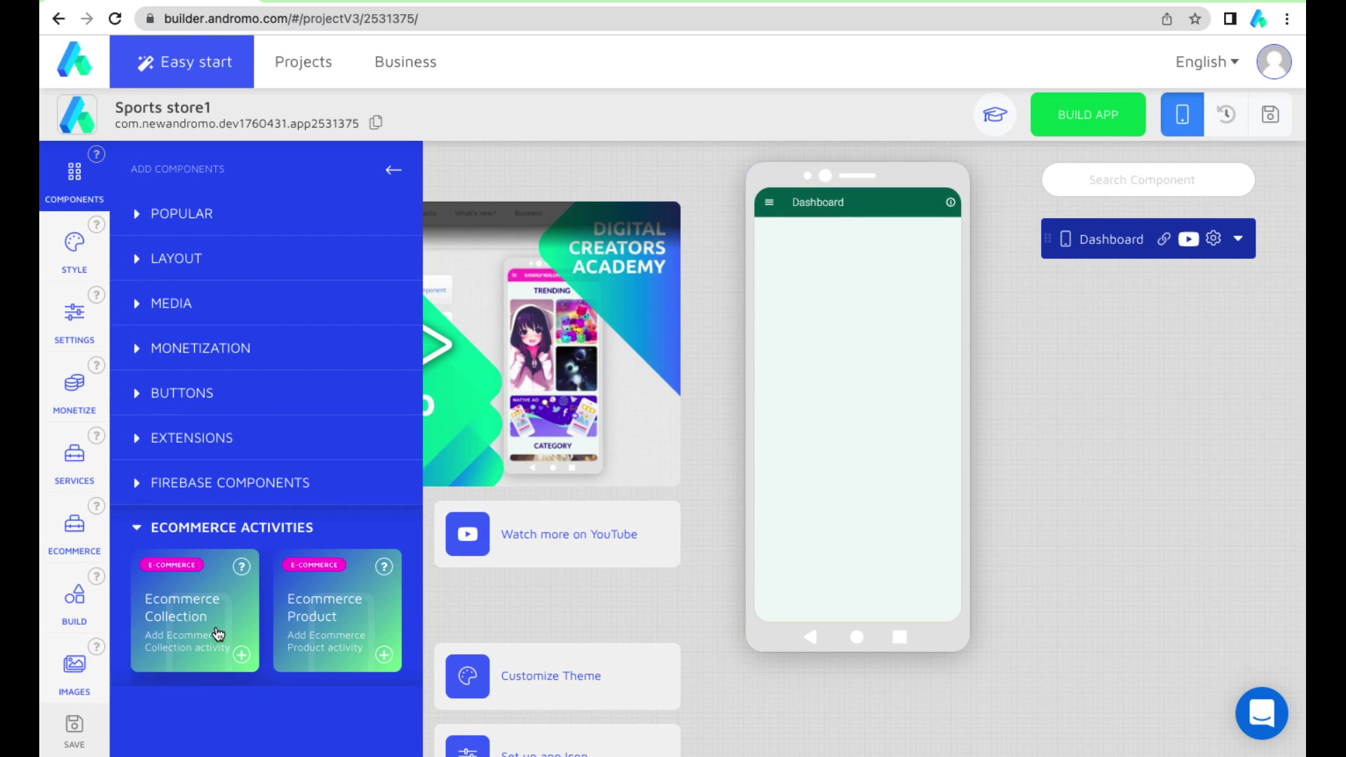
pyautogui.click(242, 655)
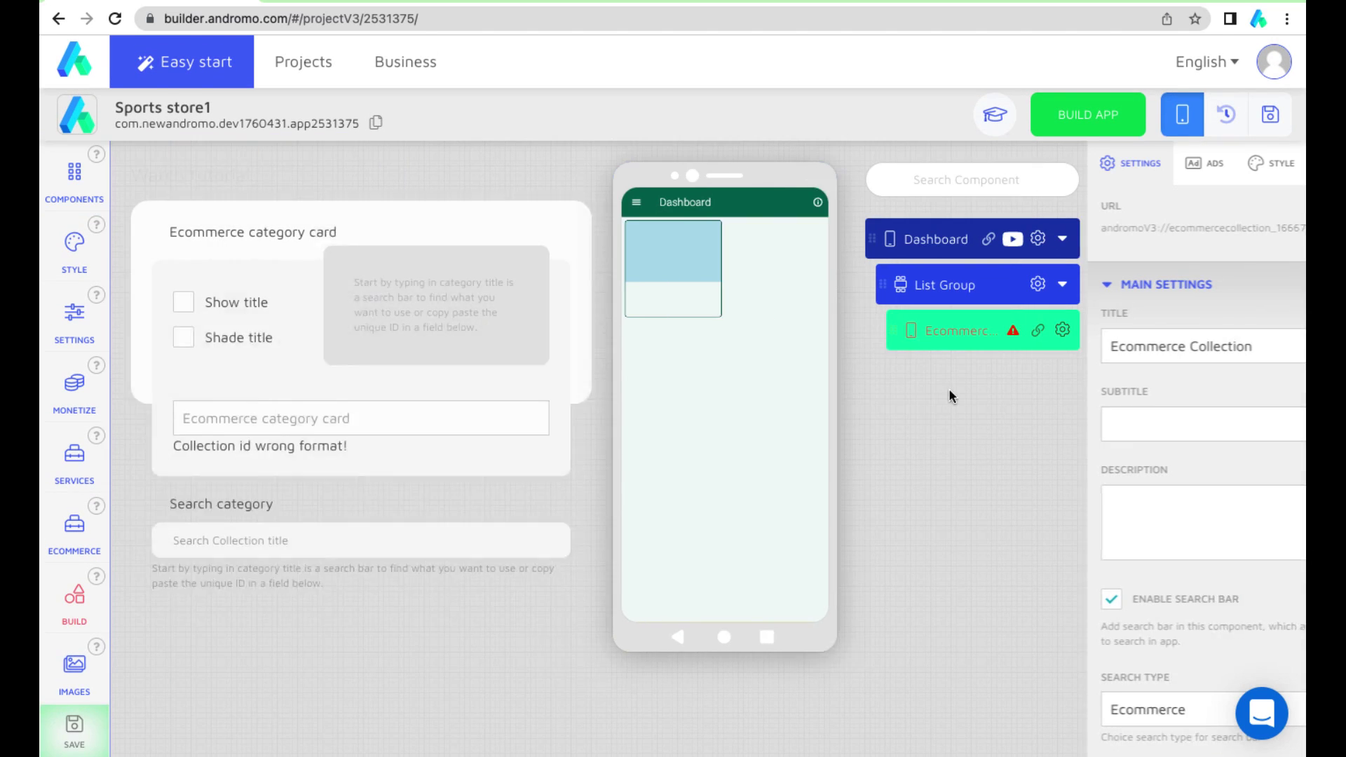
pyautogui.click(357, 9)
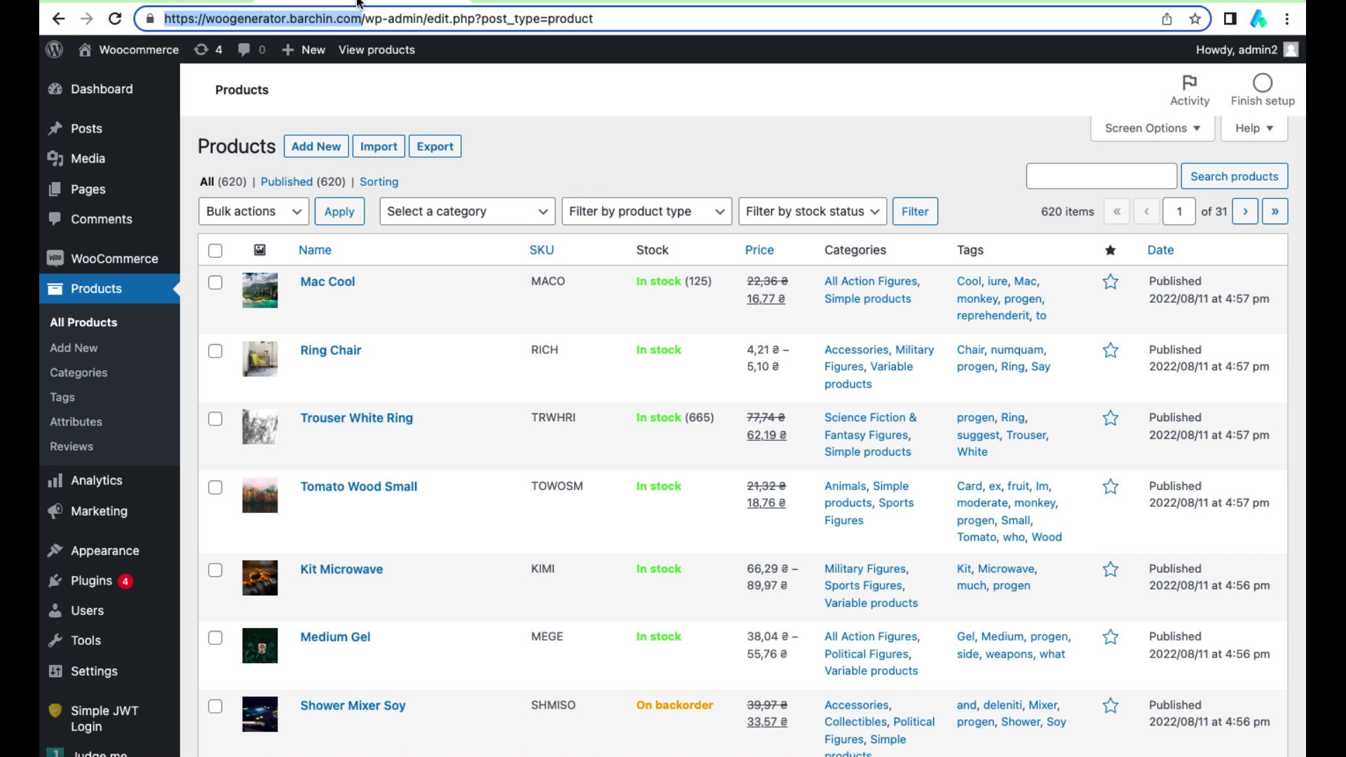
# - Copy the Playsets category's ID 18 from its WordPress edit page address
pyautogui.click(77, 374)
pyautogui.scroll(-4, 771, 421)
pyautogui.scroll(-1, 789, 455)
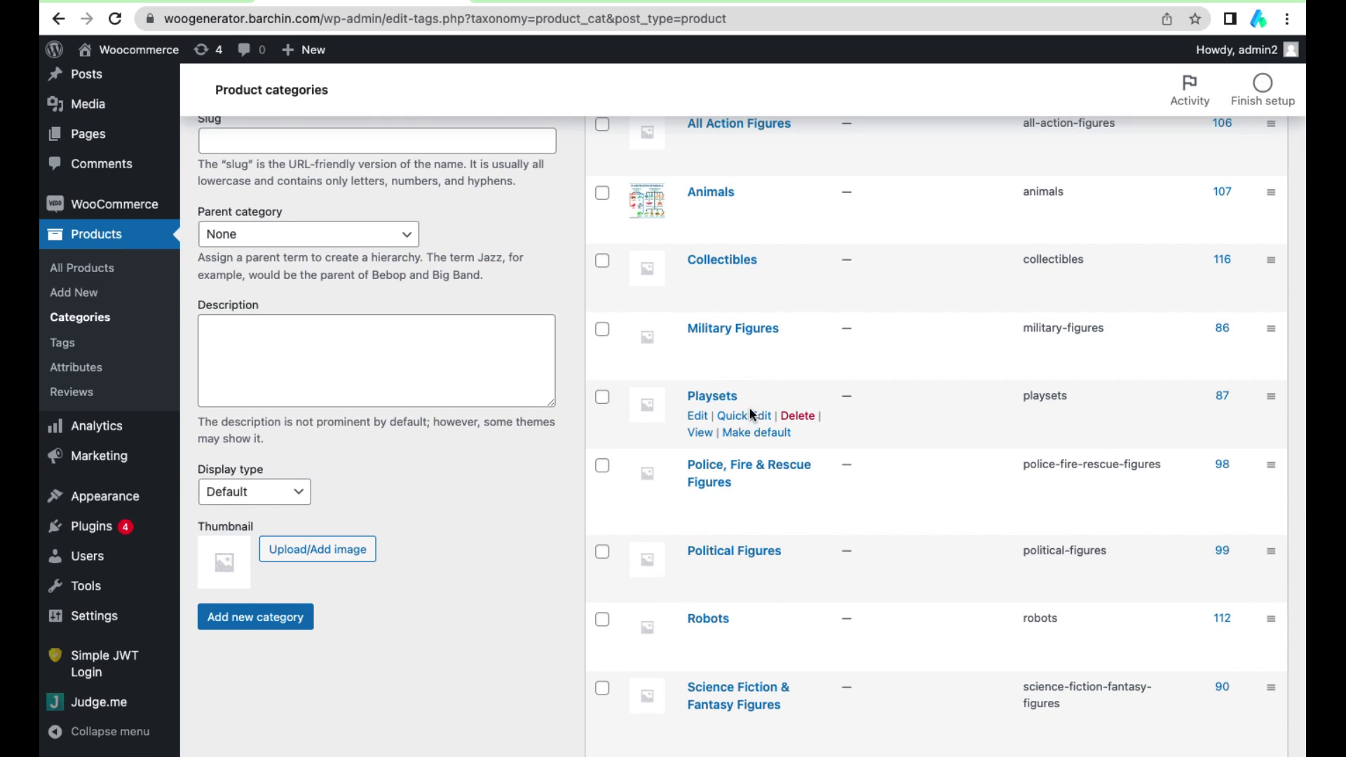
pyautogui.click(710, 397)
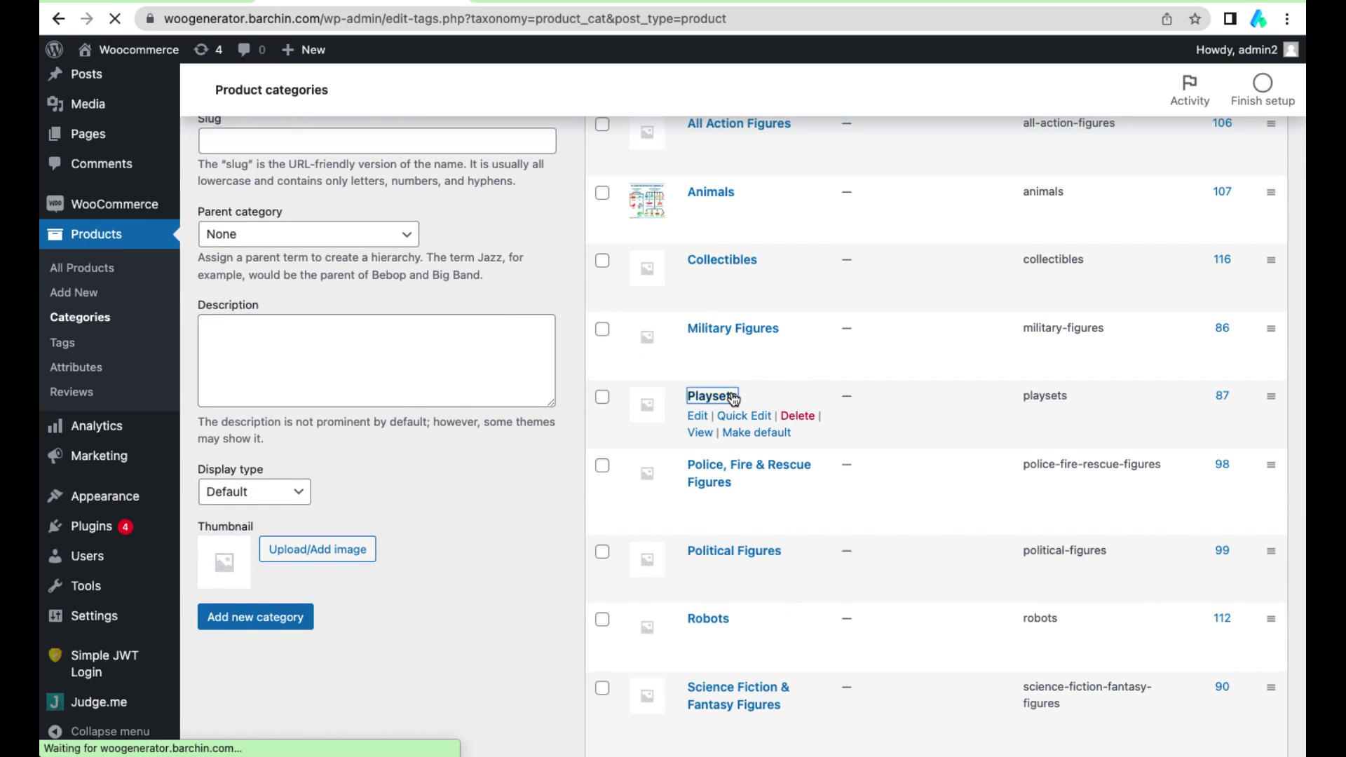
pyautogui.click(629, 19)
pyautogui.doubleClick(629, 19)
pyautogui.press('super+c')
pyautogui.press('super+Tab')
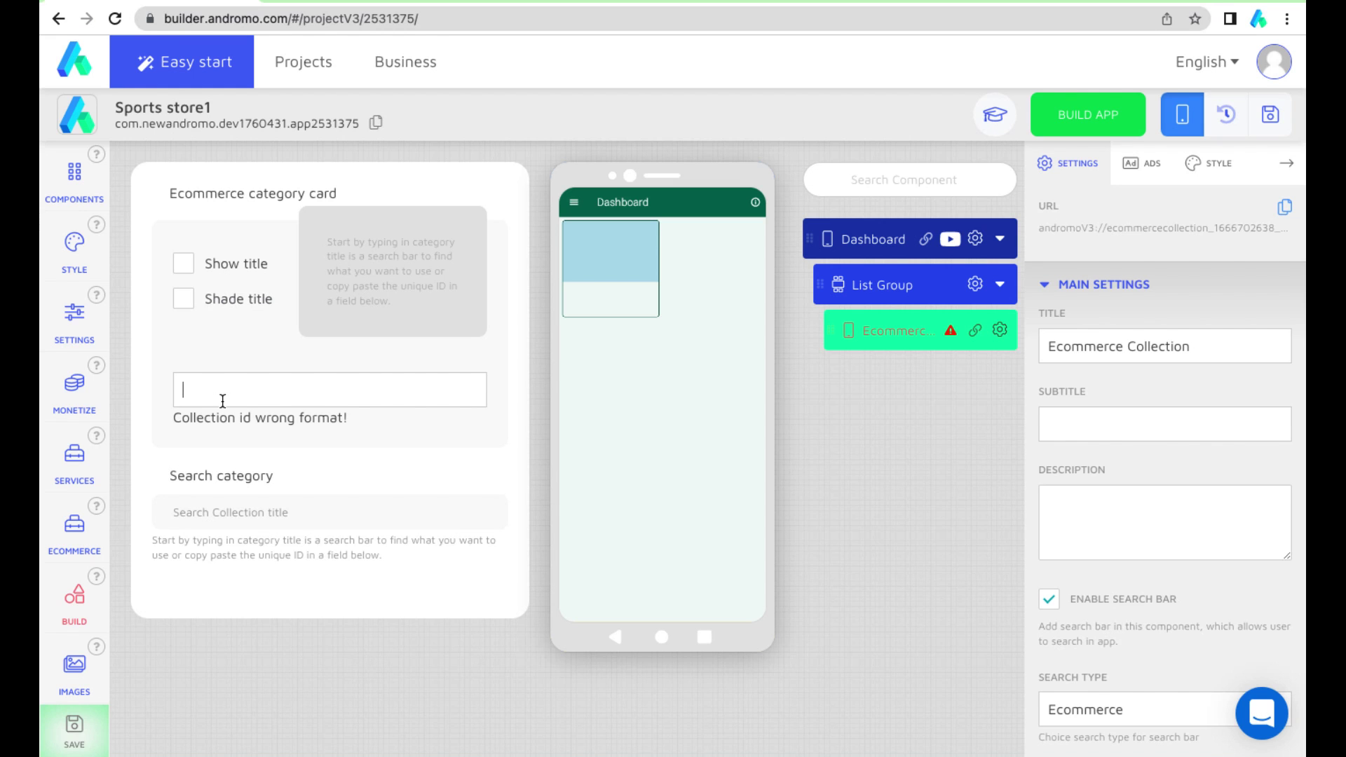
# - Link the collection to the Playsets category (ID 18) and save the project
pyautogui.press('super+v')
pyautogui.click(592, 308)
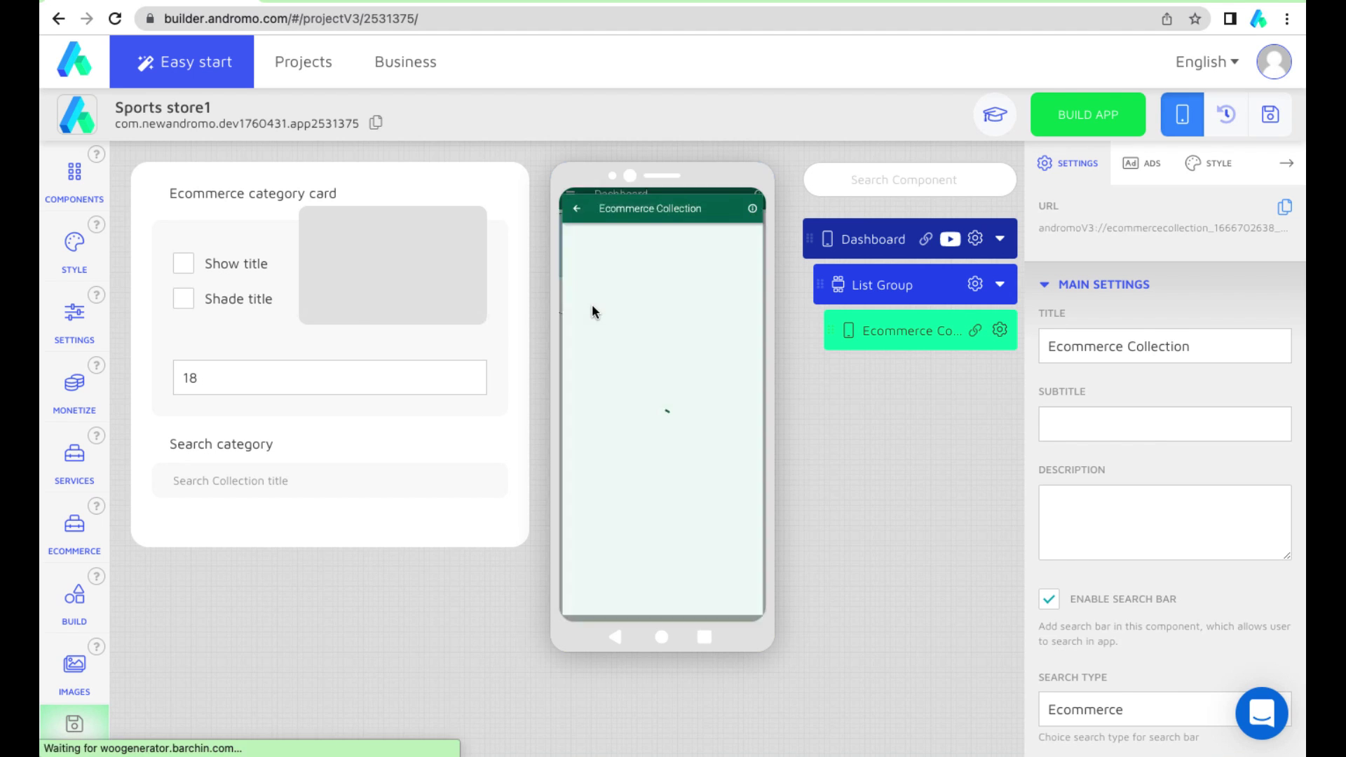
pyautogui.click(1270, 114)
pyautogui.click(624, 415)
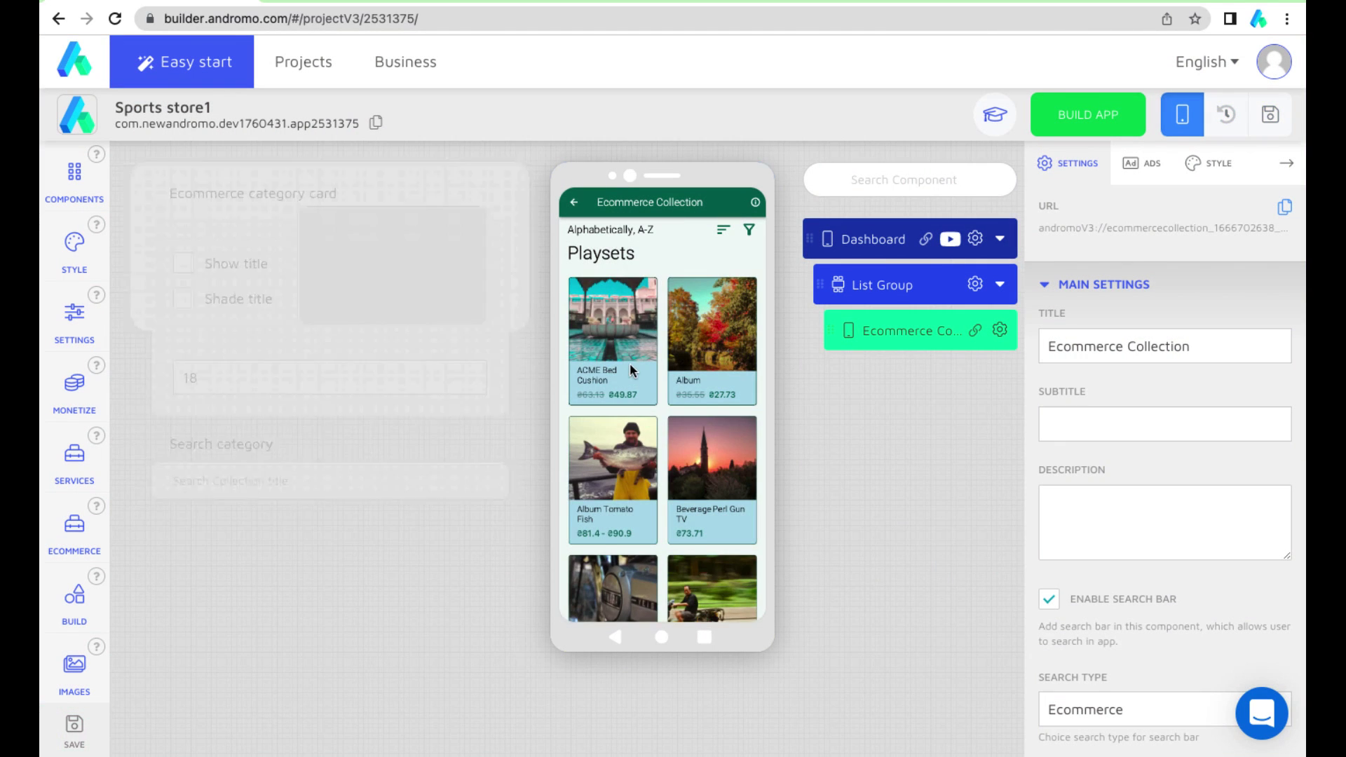
pyautogui.scroll(-10, 629, 377)
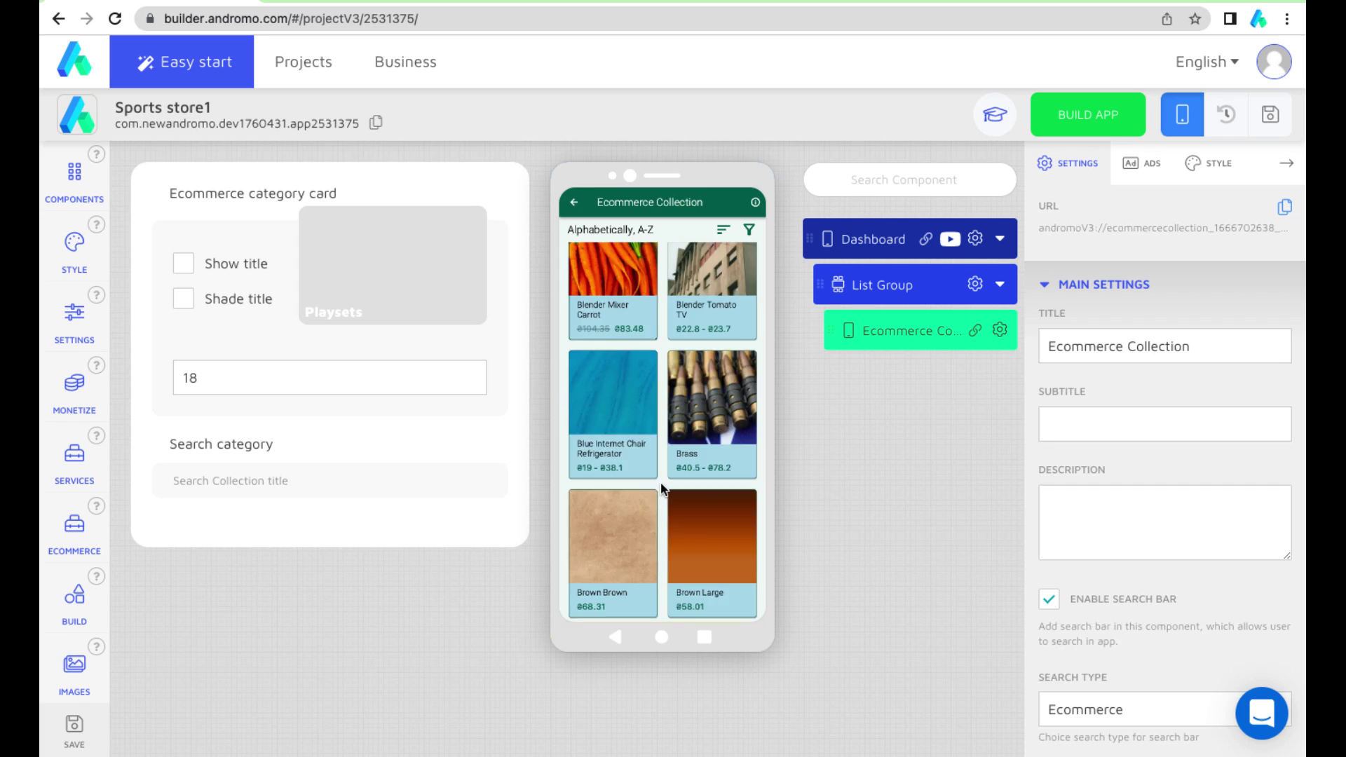
pyautogui.scroll(5, 660, 482)
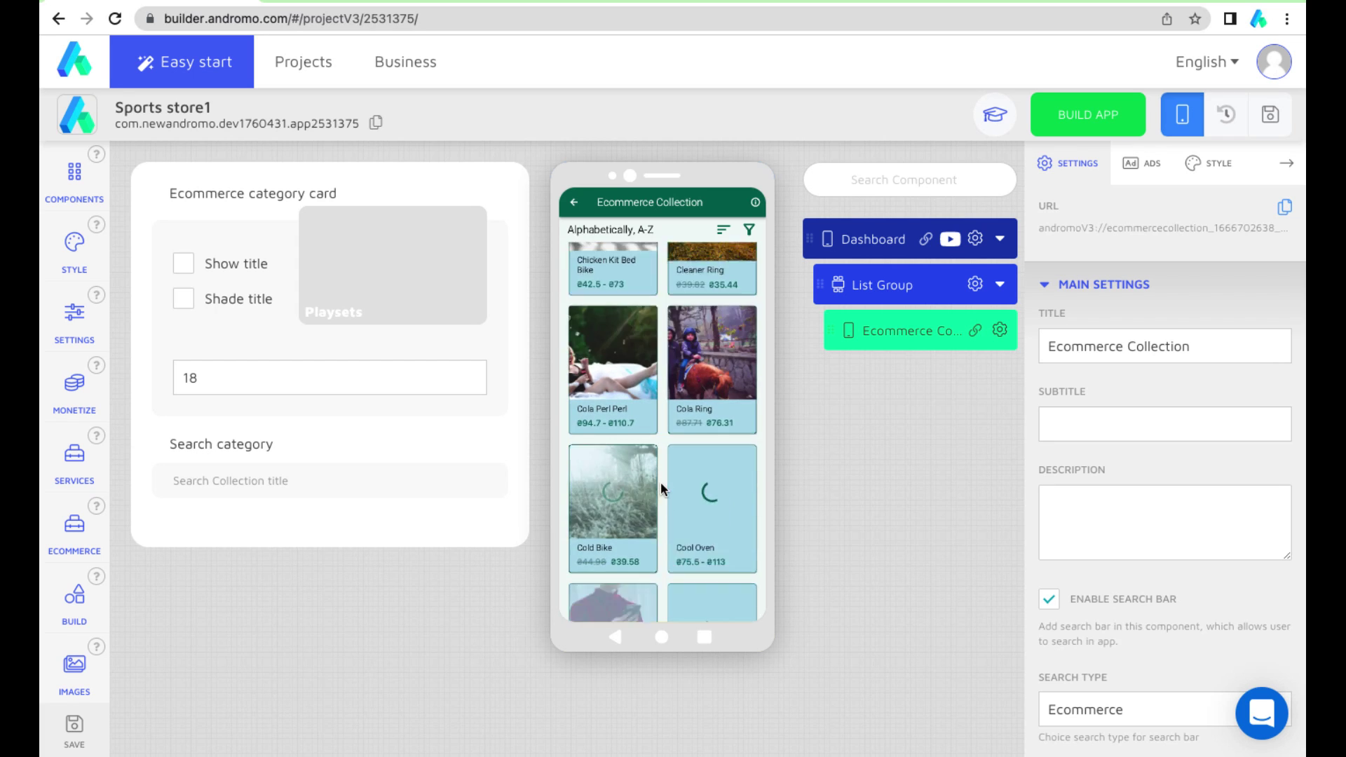
pyautogui.scroll(3, 661, 482)
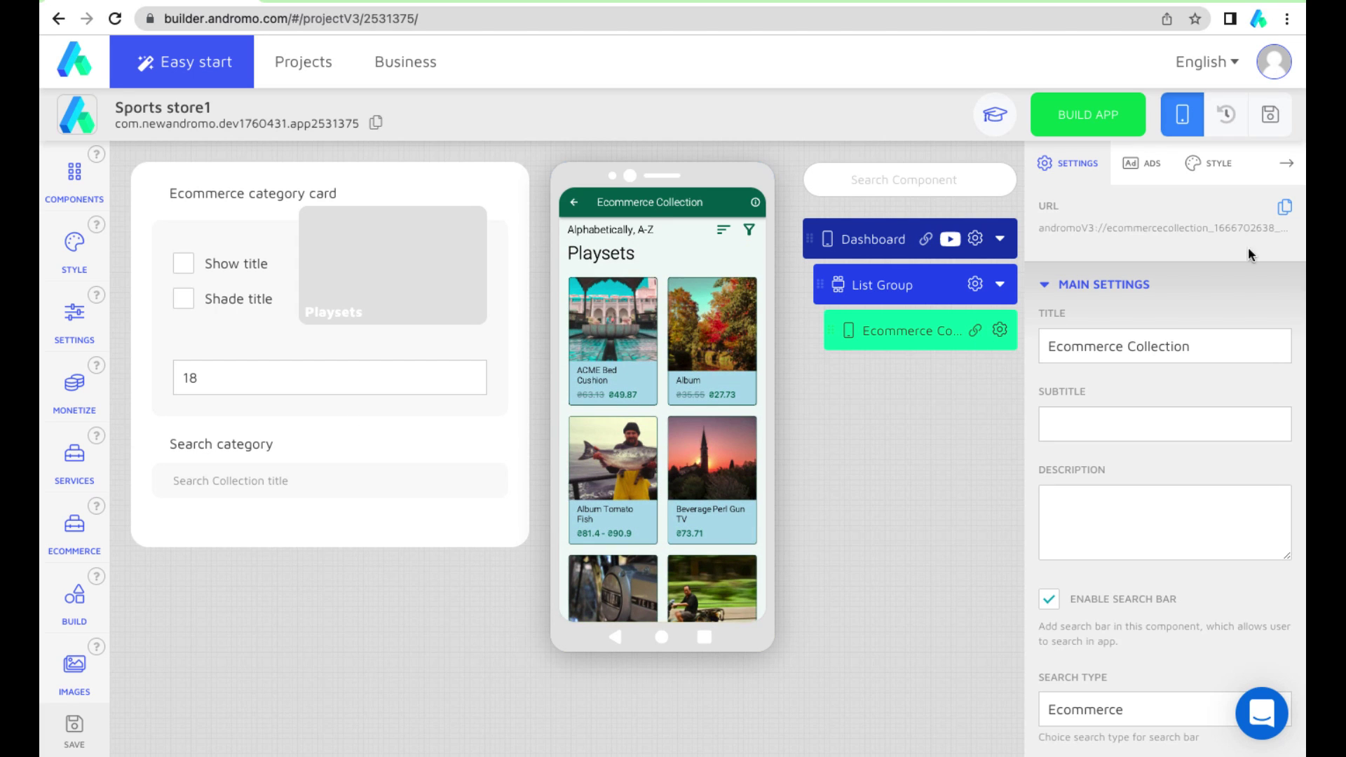
# - Add an Ecommerce Product screen from the Ecommerce Activities components
pyautogui.click(70, 181)
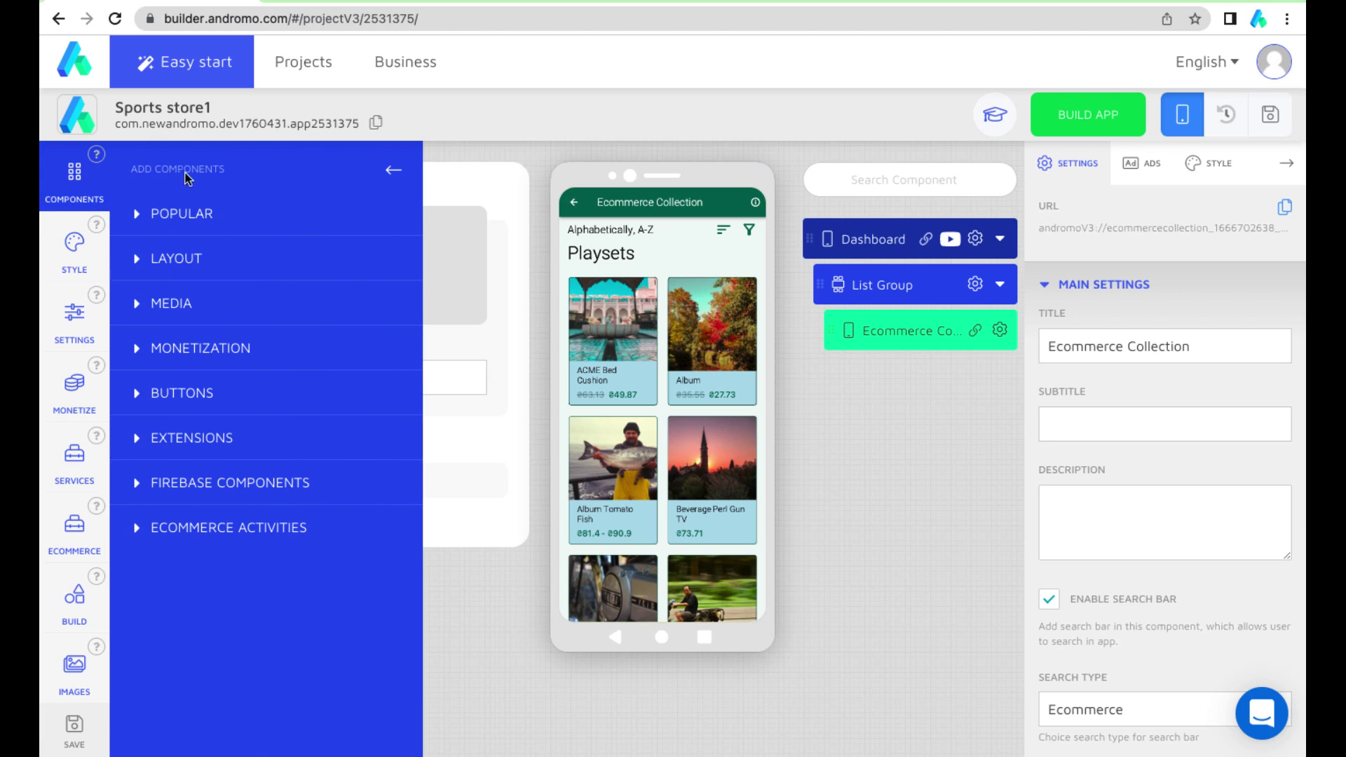
pyautogui.click(139, 533)
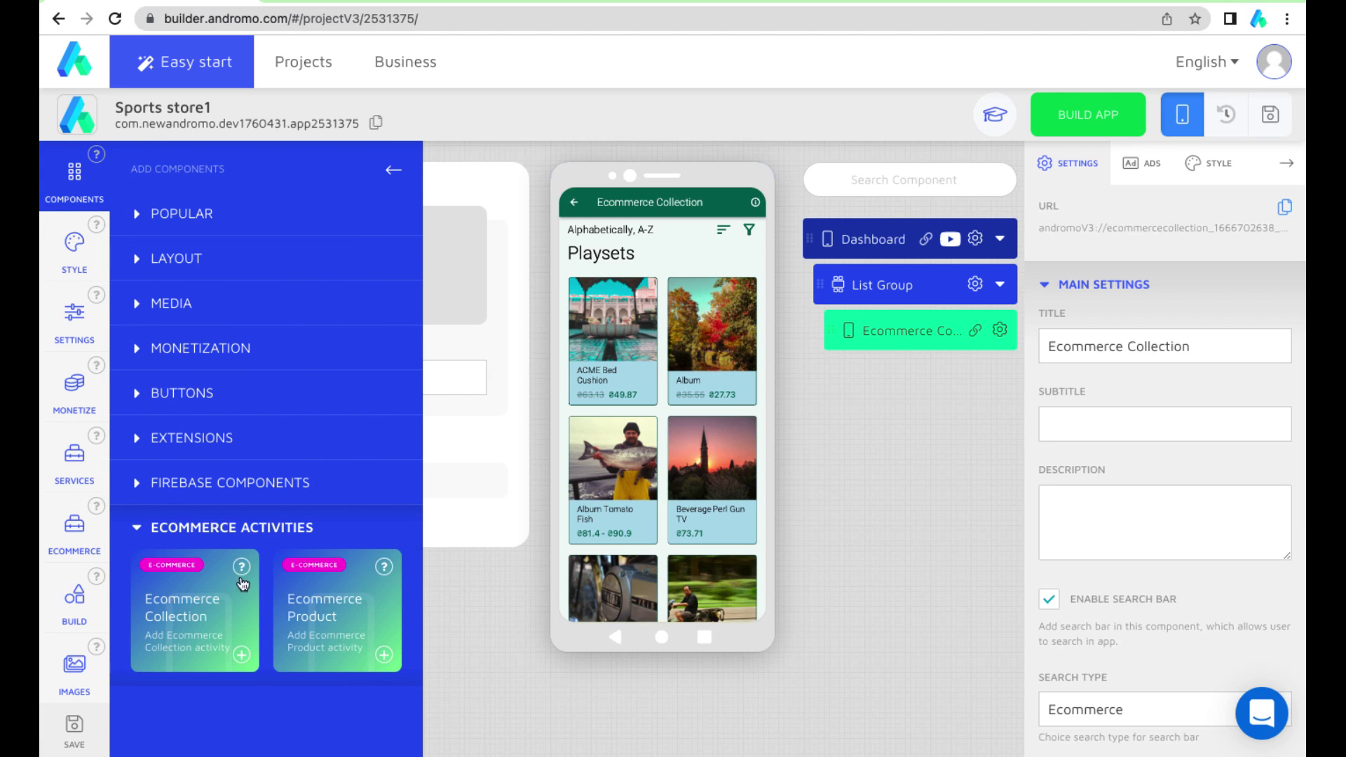
pyautogui.click(385, 655)
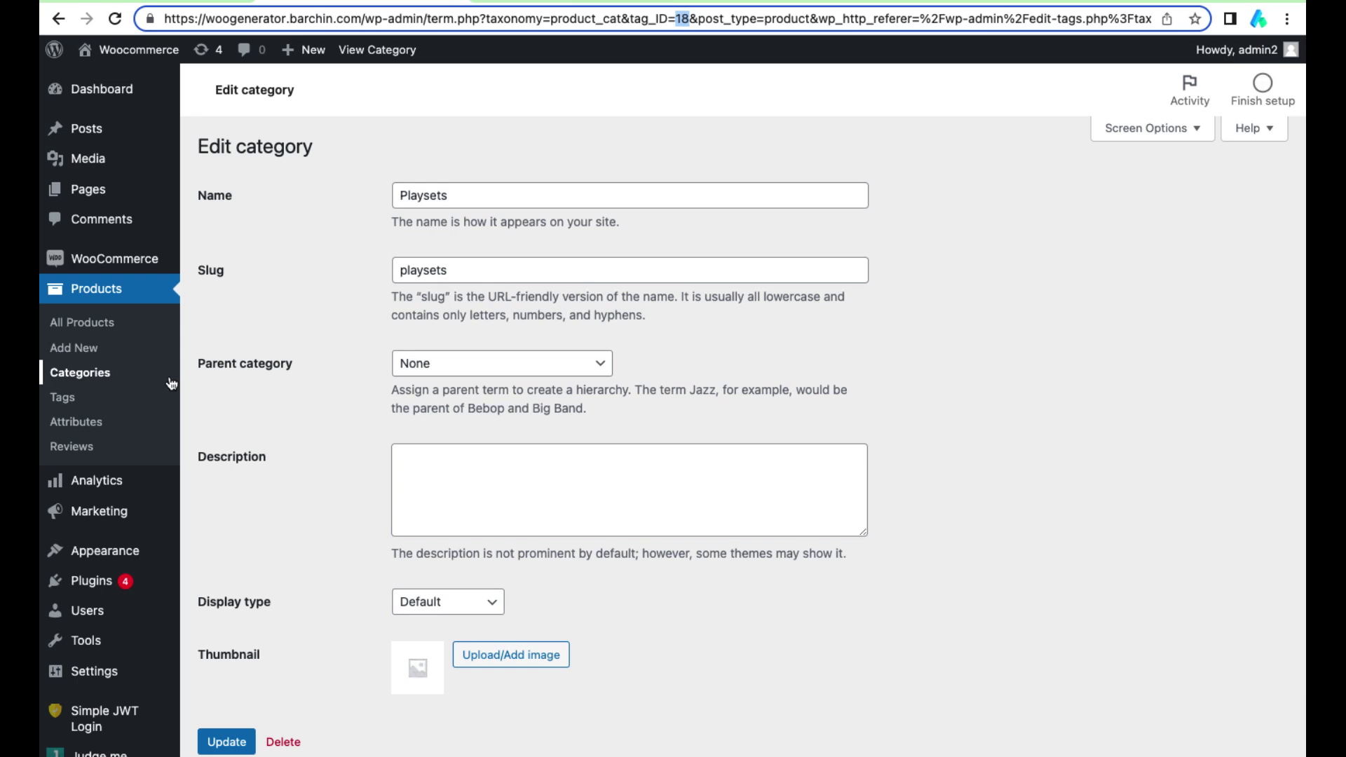
pyautogui.click(70, 235)
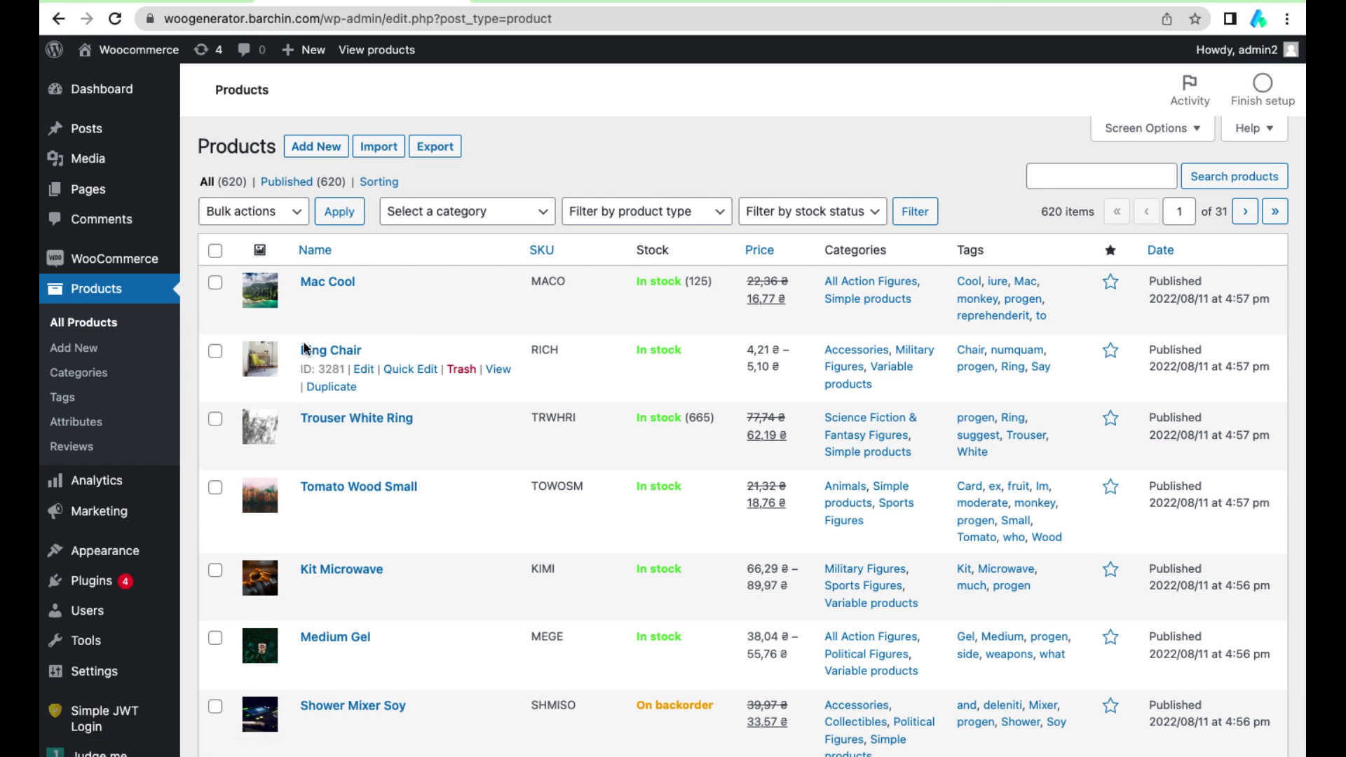
# - Copy Ring Chair's product ID 3281 and enter it in the Product ID field
pyautogui.moveTo(325, 371); pyautogui.dragTo(350, 370)
pyautogui.hotkey('ctrl', 'Tab')
pyautogui.click(327, 400)
pyautogui.write('3281')
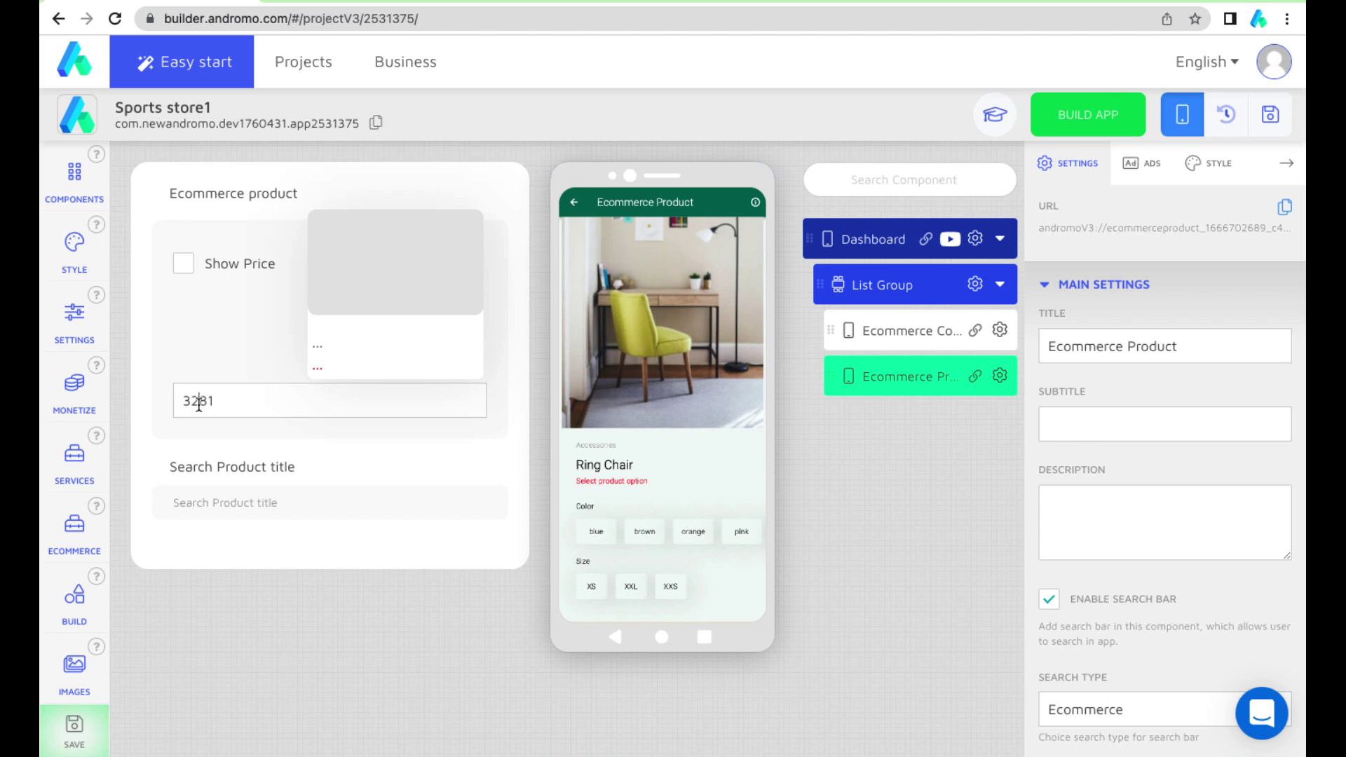
# - Clear the Product ID and pick Ring Chair through a product title search
pyautogui.hotkey('ctrl', 'a')
pyautogui.press('BackSpace')
pyautogui.click(216, 525)
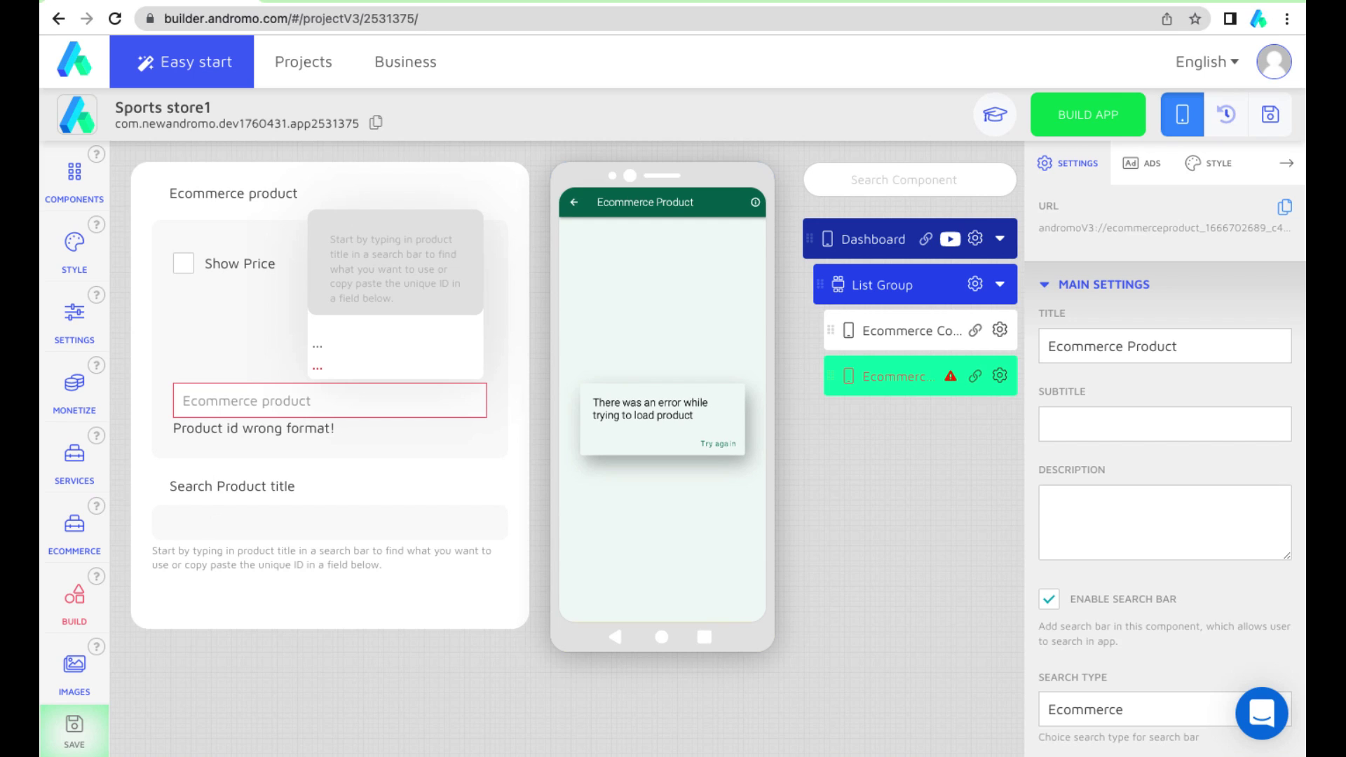
pyautogui.write('Rin')
pyautogui.press('BackSpace')
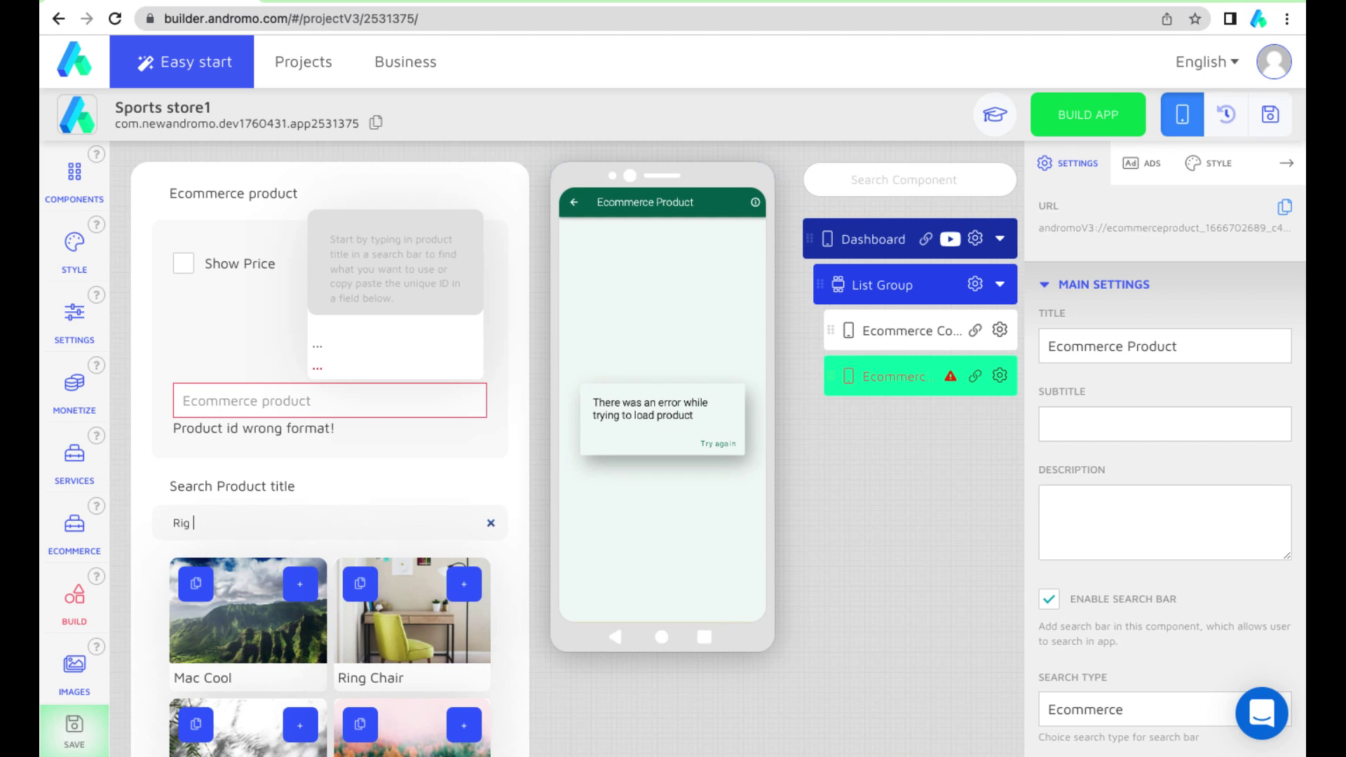
pyautogui.write('ng chair')
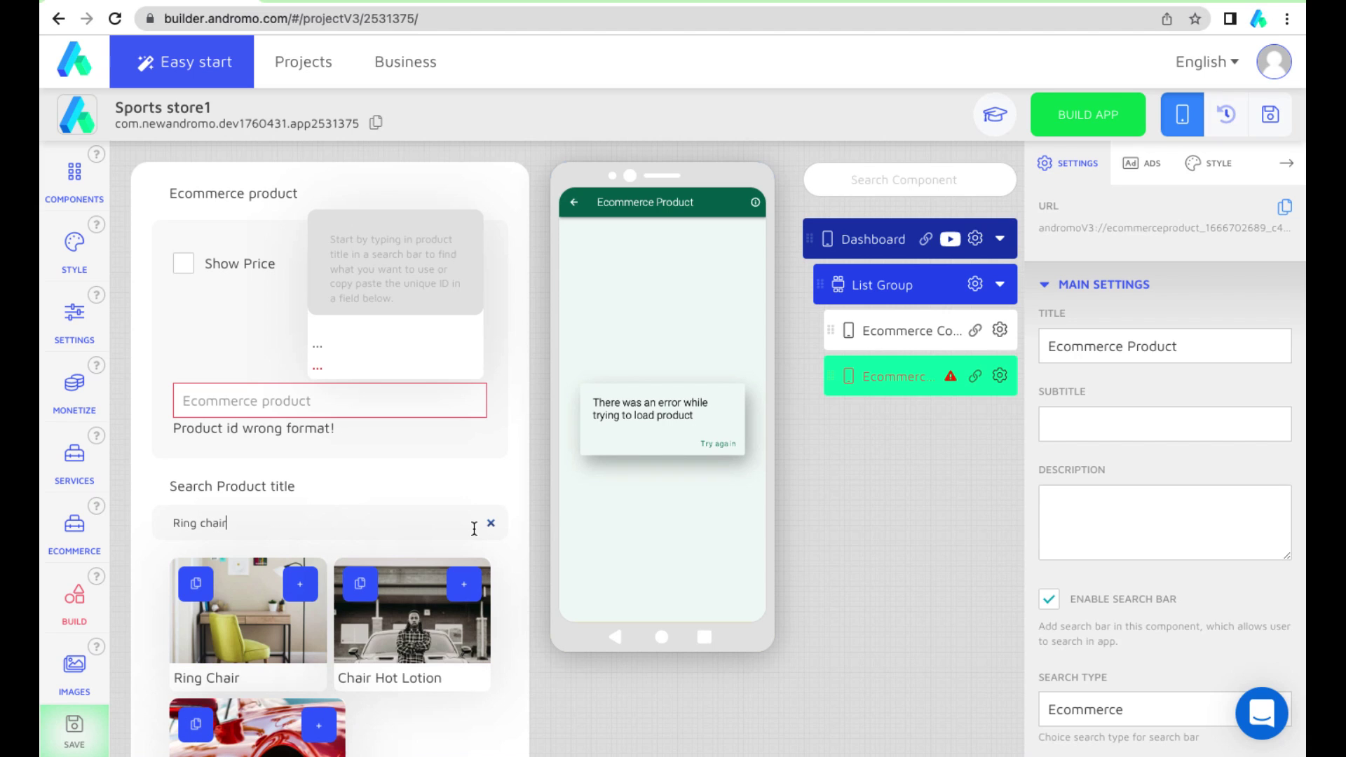
pyautogui.click(301, 586)
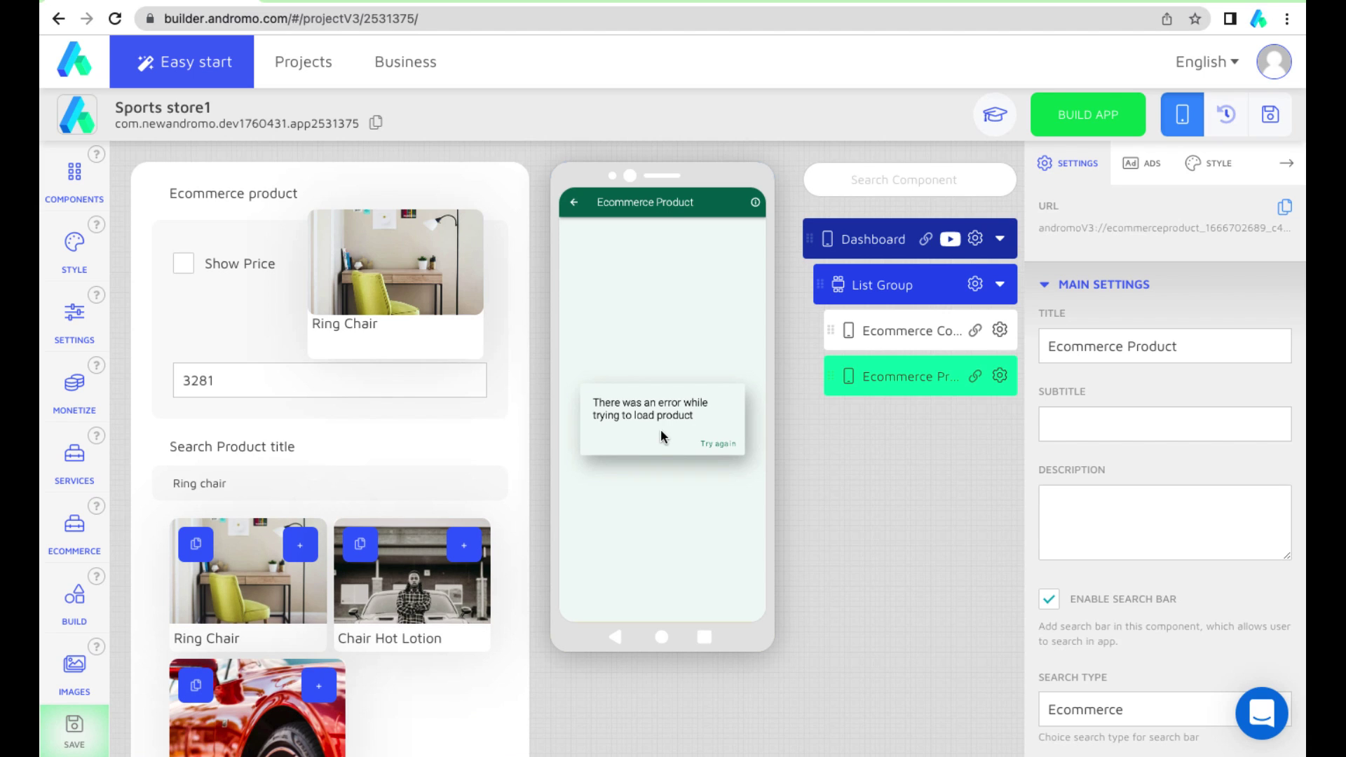
# - Save the project and reopen Sports store1 from the Projects list
pyautogui.click(1270, 115)
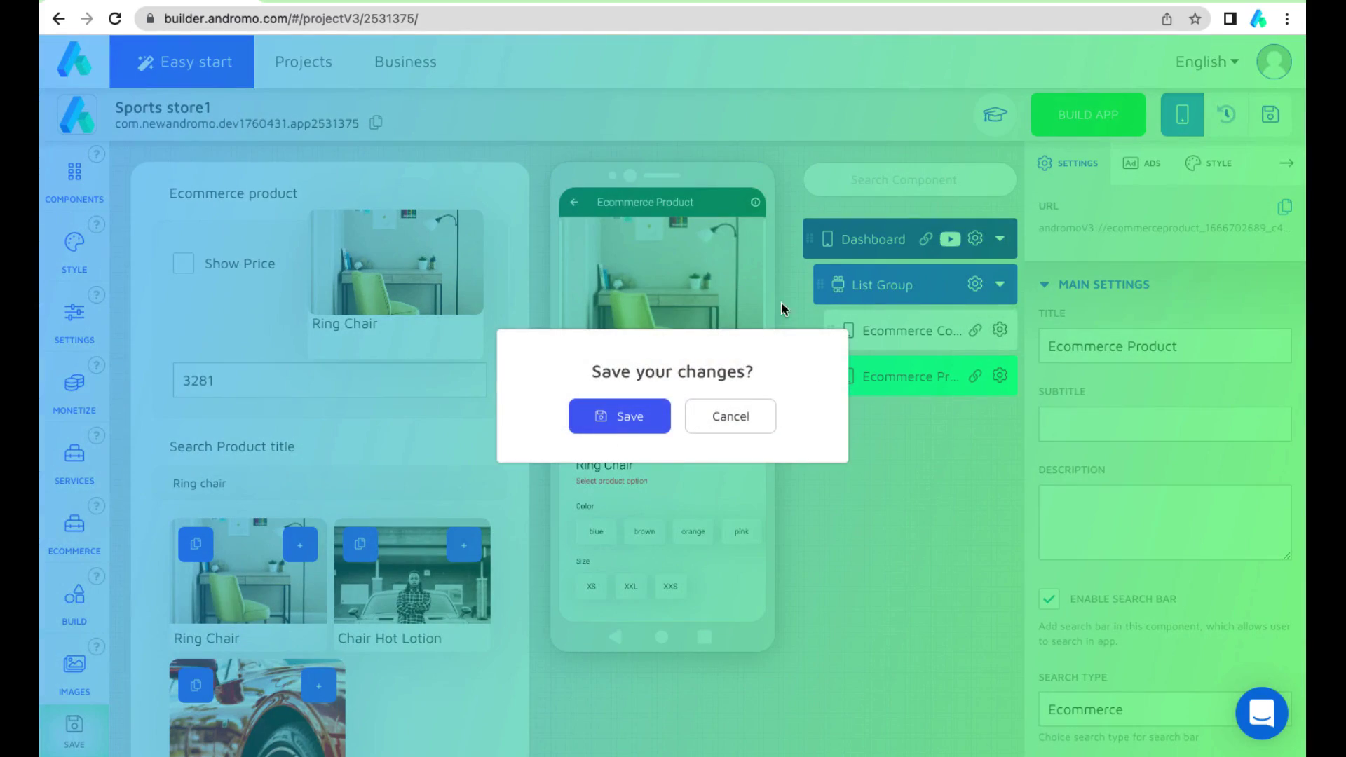
pyautogui.click(631, 420)
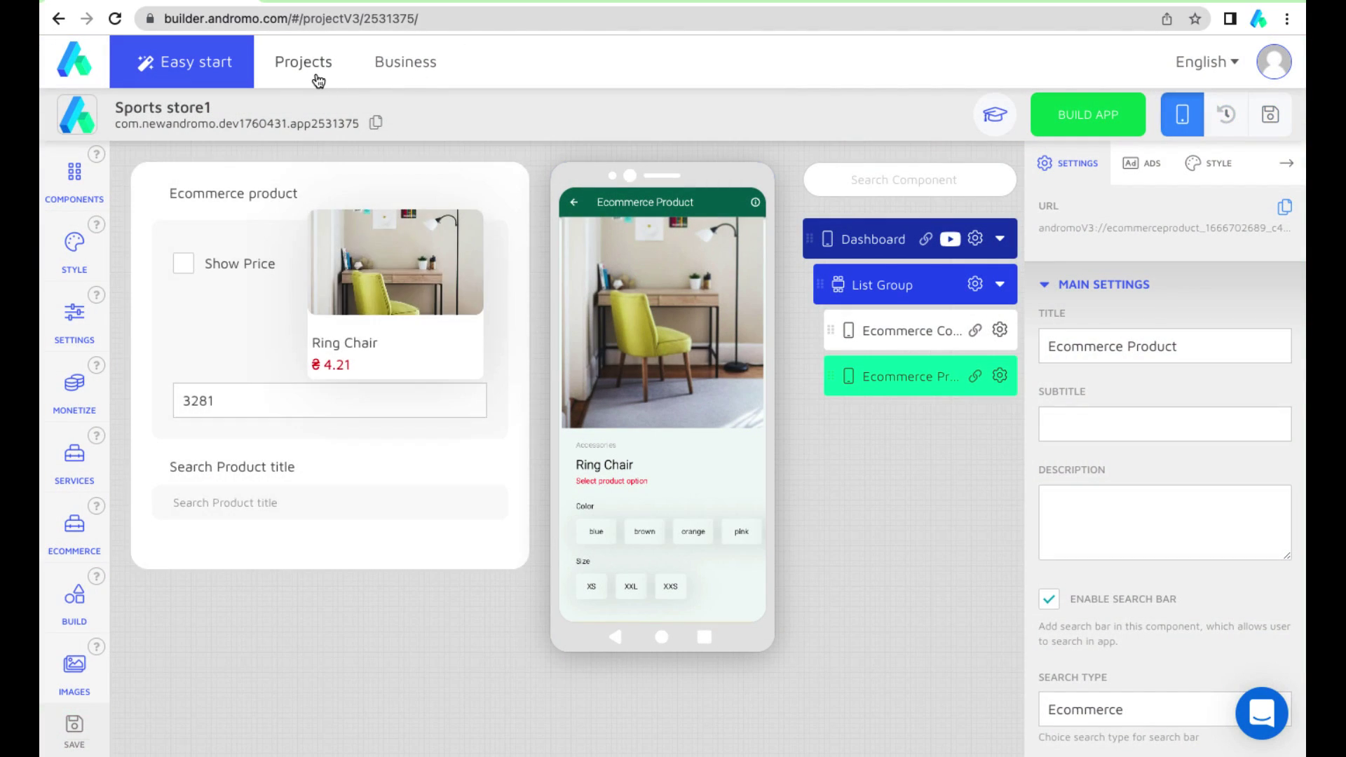
pyautogui.click(315, 70)
pyautogui.click(281, 328)
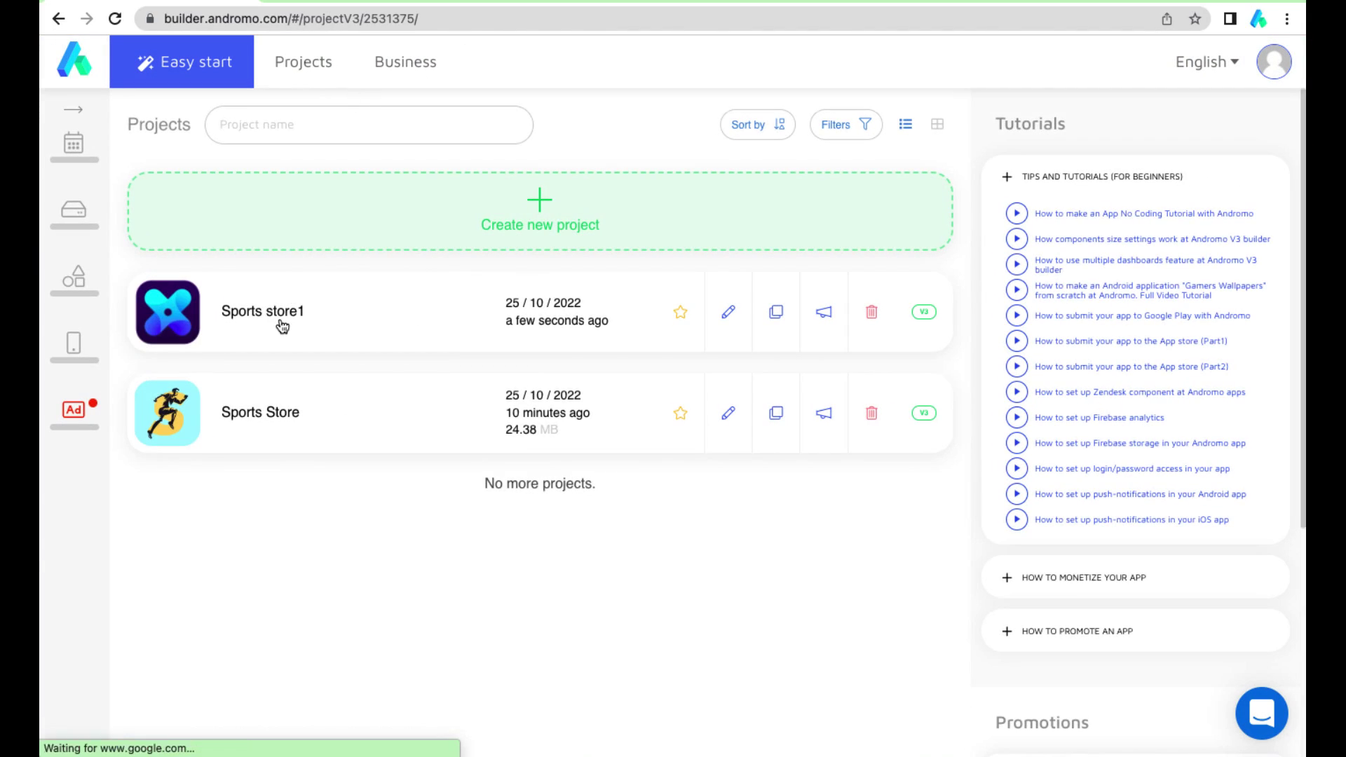